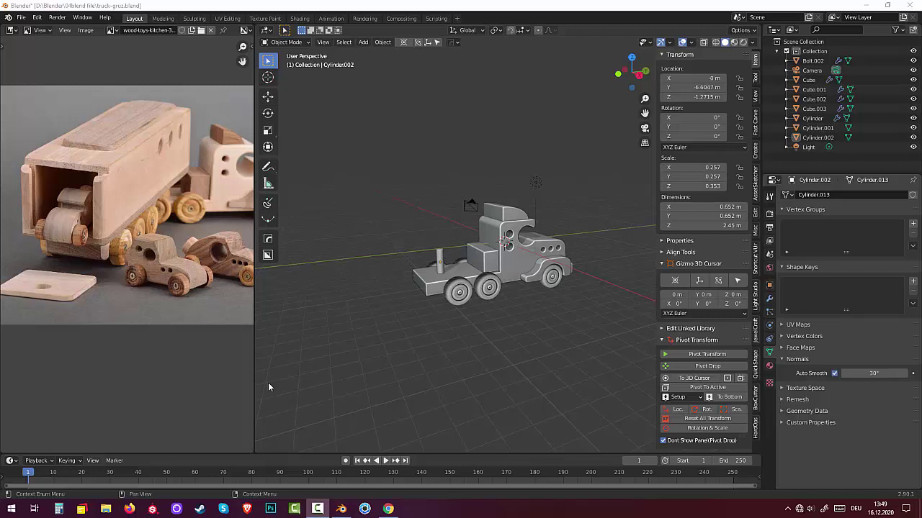
- Orbit to an axis-aligned side view of the truck and open the Add menu's Mesh list
mouse_move(363, 399)
middle_mouse_down()
mouse_move(410, 352)
mouse_move(389, 334)
middle_mouse_up()
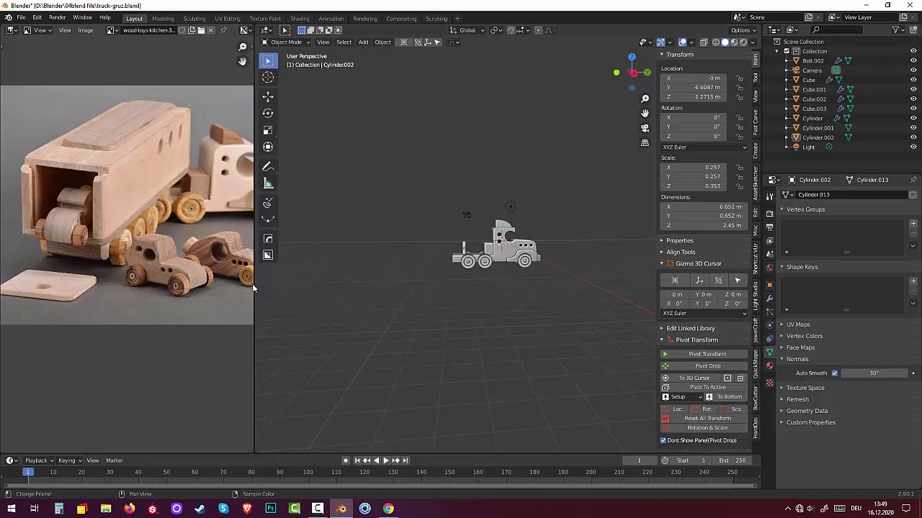
mouse_move(325, 322)
middle_mouse_down()
mouse_move(318, 329)
mouse_move(337, 328)
middle_mouse_up()
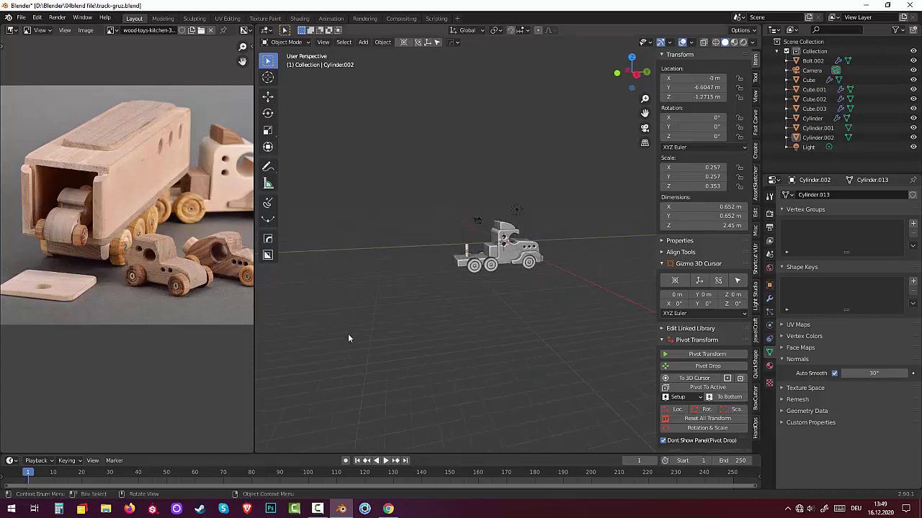
key("shift+a")
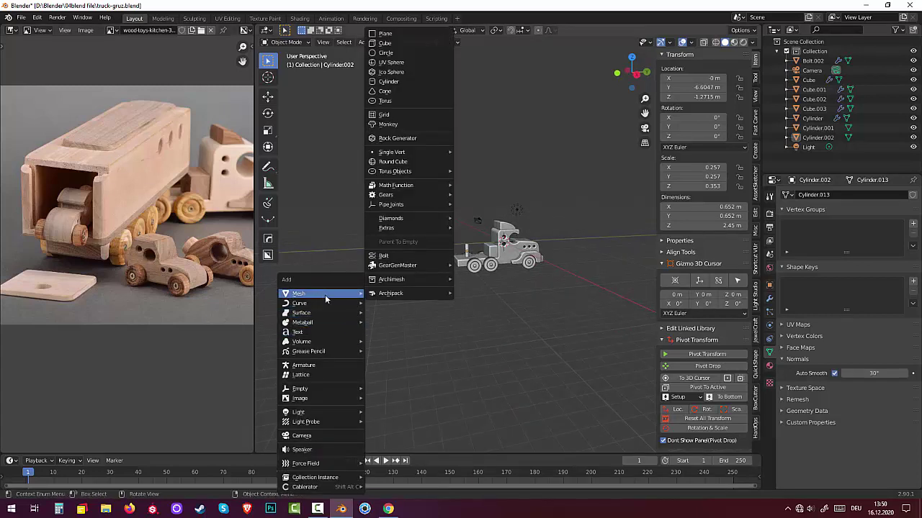
mouse_move(317, 293)
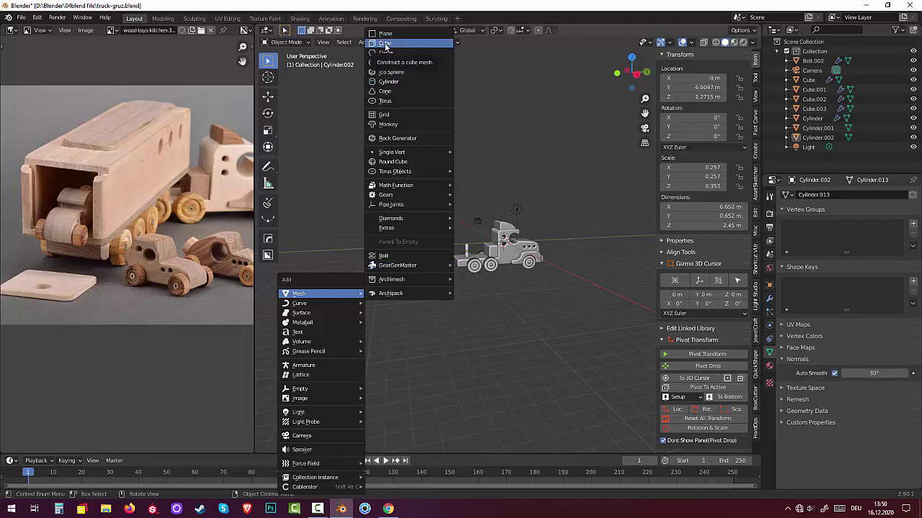
- Add a new 2 m cube, Cube.004, to the truck scene
left_click(385, 44)
mouse_move(428, 210)
middle_mouse_down()
mouse_move(401, 248)
mouse_move(417, 260)
middle_mouse_up()
scroll(165, 221, "up", 1)
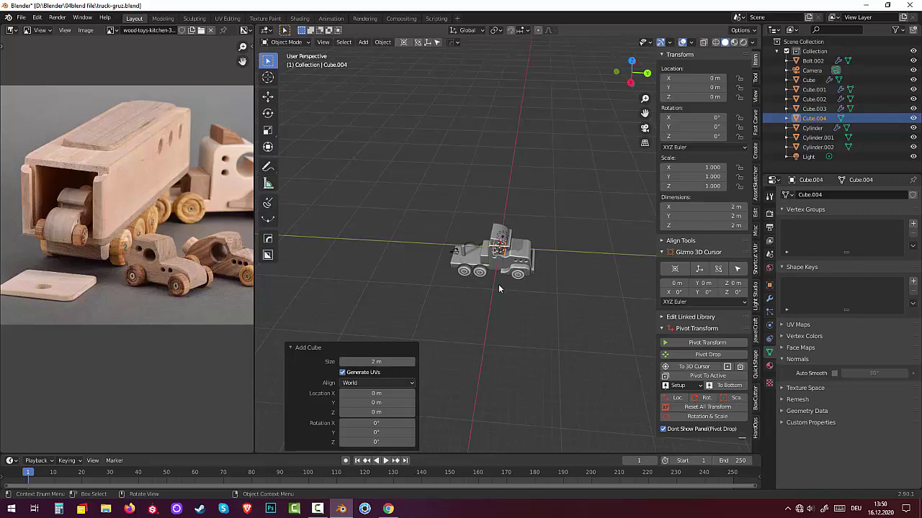
key("Tab")
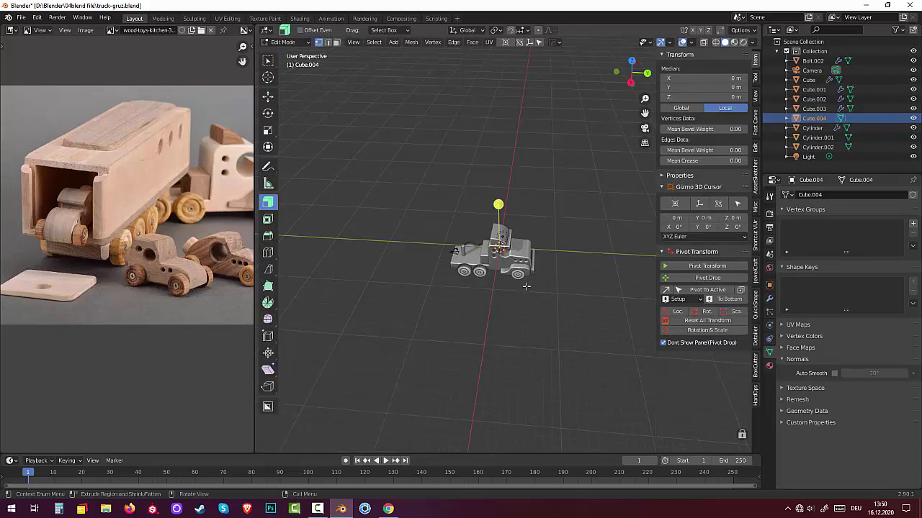
key("Tab")
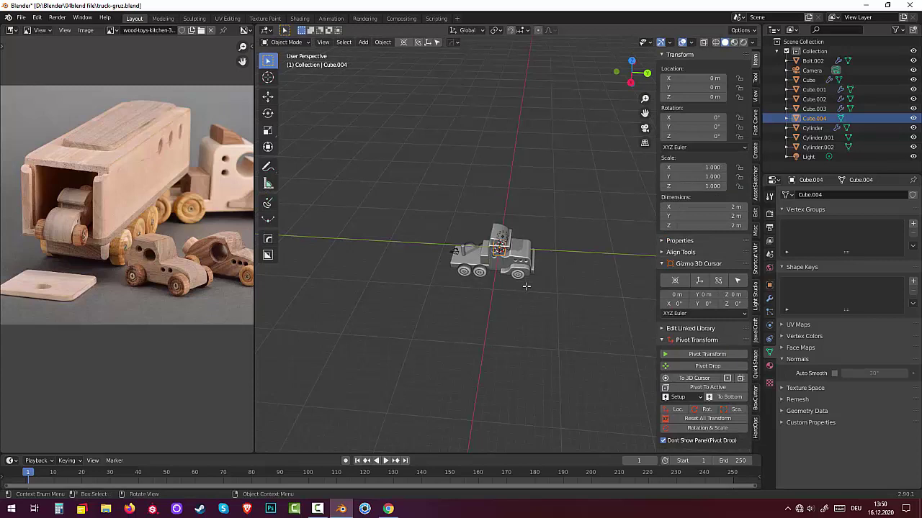
- Move the cube along Y to -14.916 m, then view it from the right in a wider viewport
key("g")
key("y")
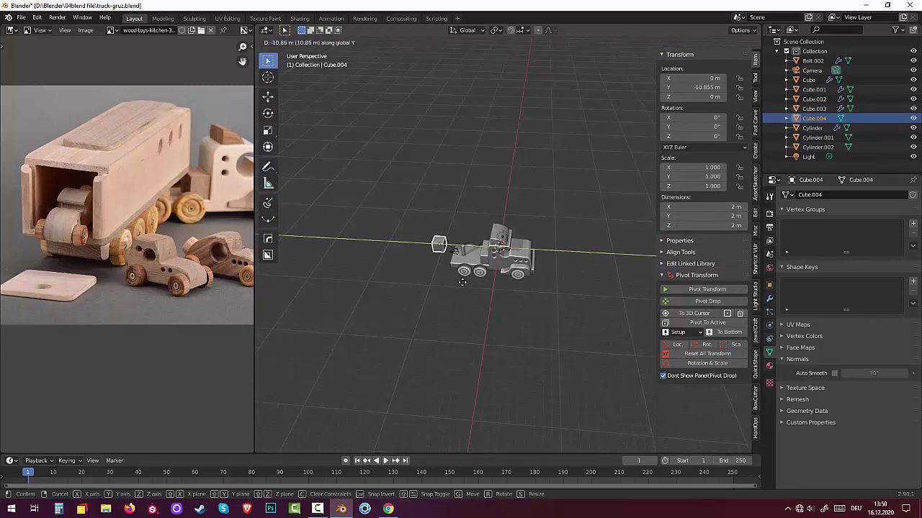
left_click(447, 282)
middle_click_drag(446, 279, 446, 275)
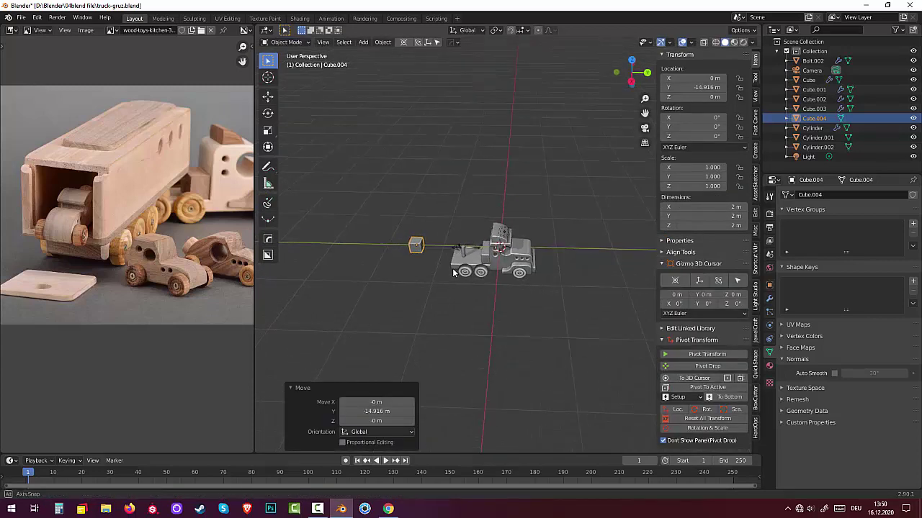
key("KP_3")
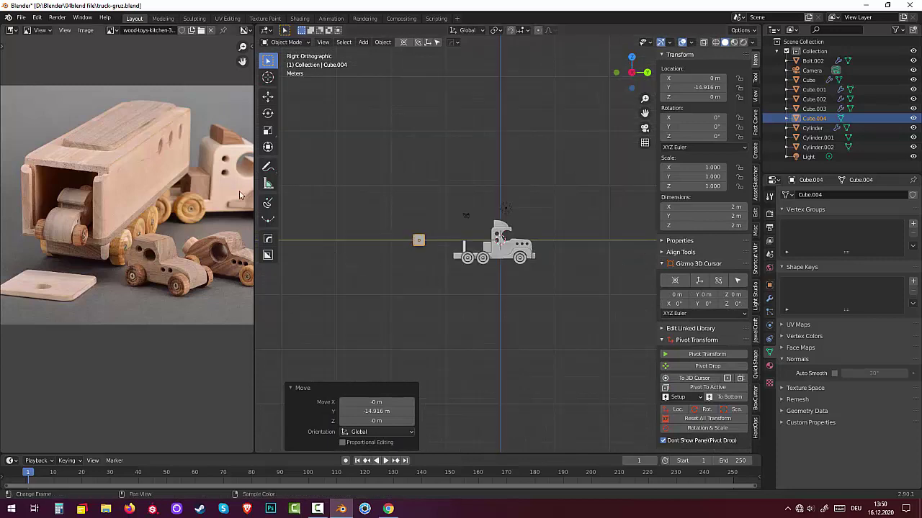
left_click_drag(252, 196, 169, 202)
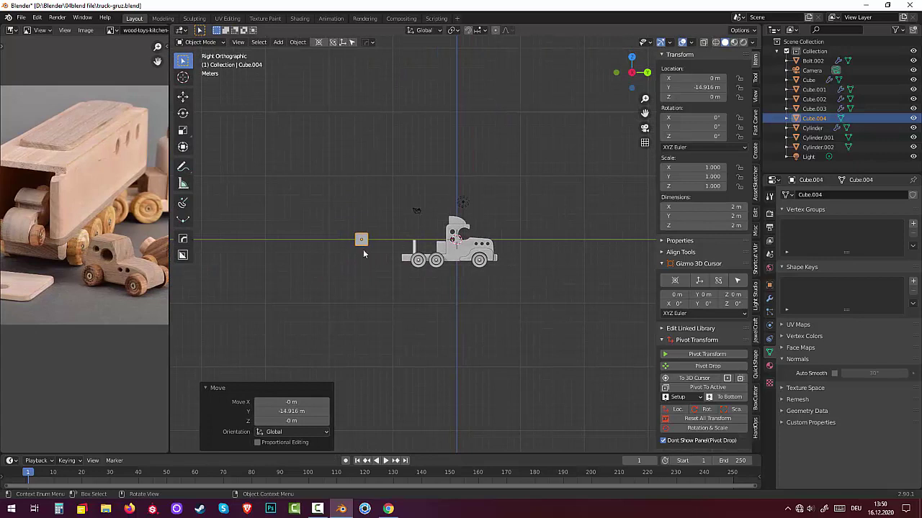
- Stretch the cube to 9.522 along Y and flatten it to 0.334 in Z
key("s")
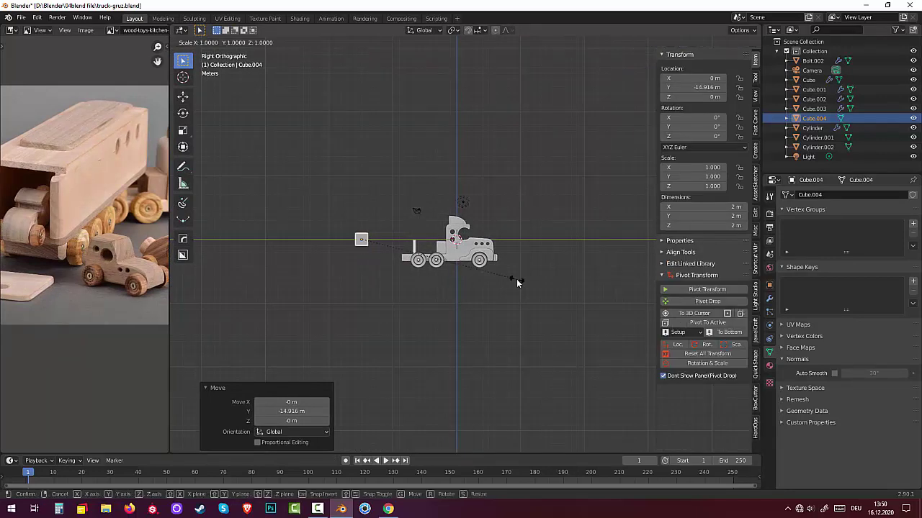
key("y")
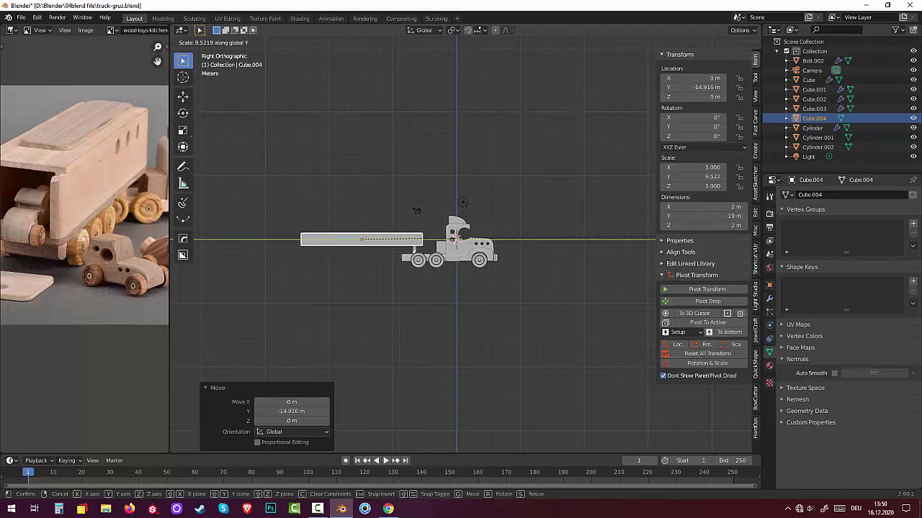
key("Return")
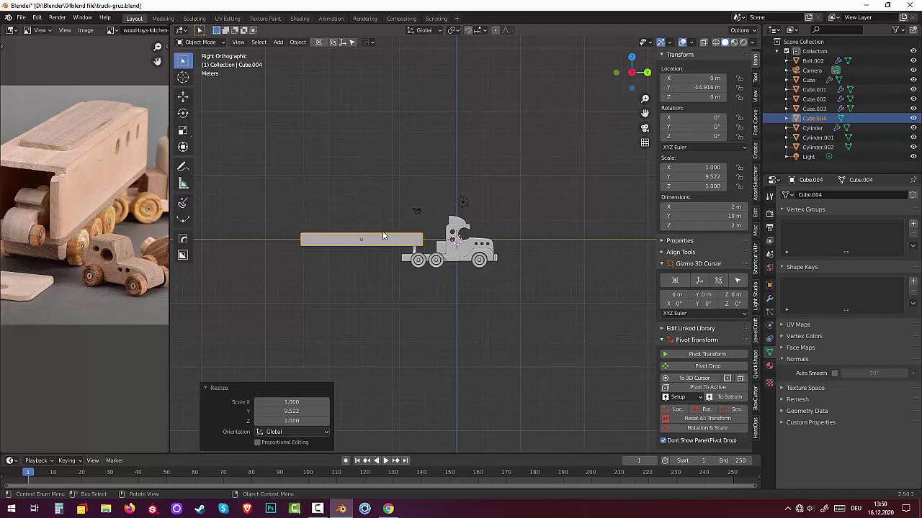
key("s")
key("z")
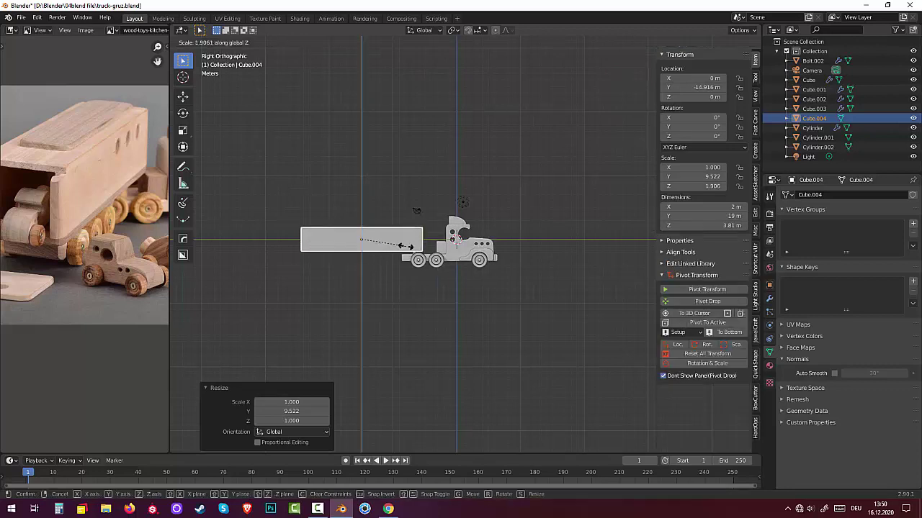
left_click(363, 247)
- Widen the slab to 3.490 in X and view it from the top
mouse_move(363, 246)
middle_mouse_down()
mouse_move(392, 361)
mouse_move(319, 383)
mouse_move(504, 240)
middle_mouse_up()
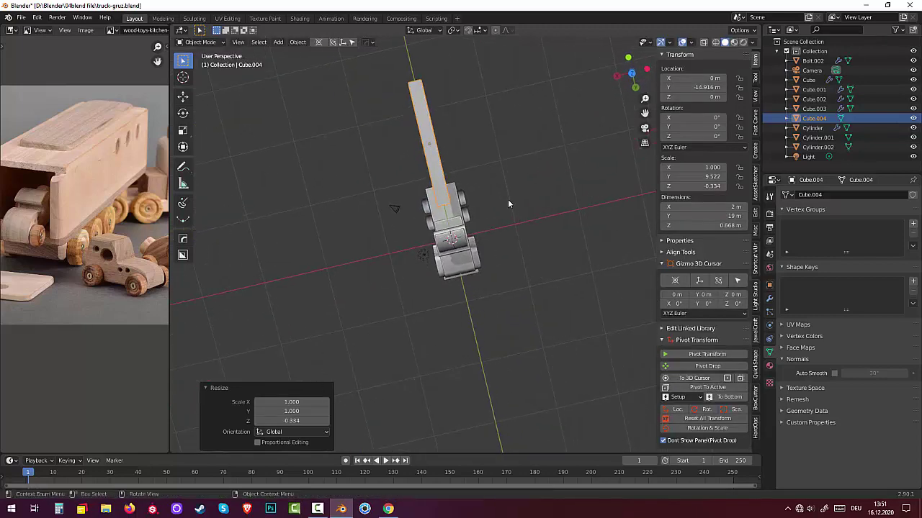
key("s")
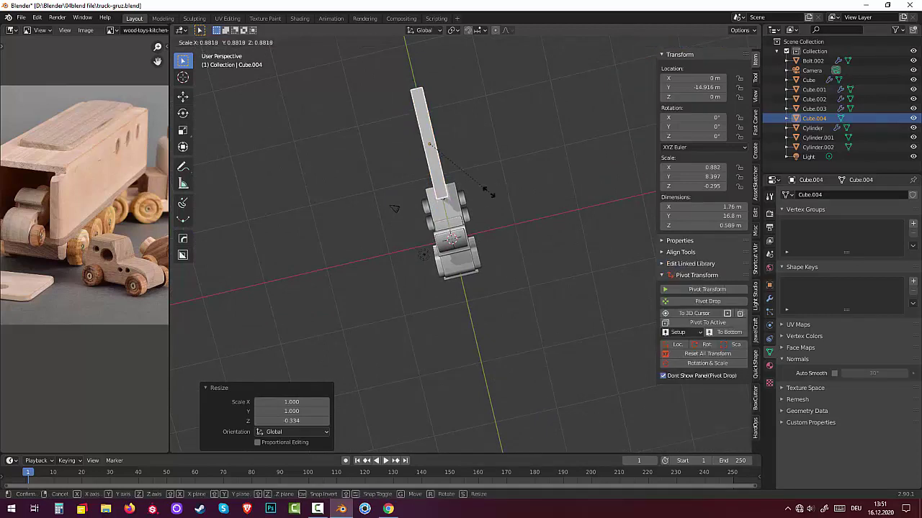
key("x")
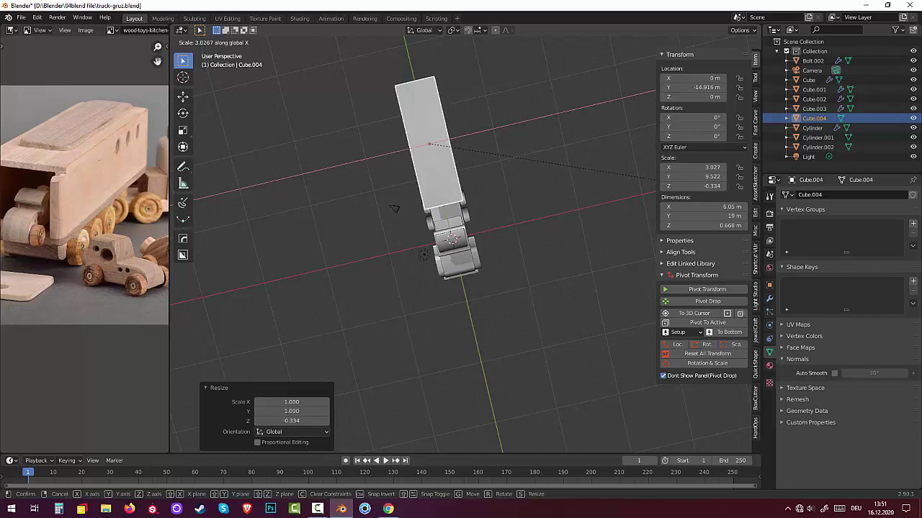
left_click(722, 198)
middle_click_drag(723, 198, 640, 232)
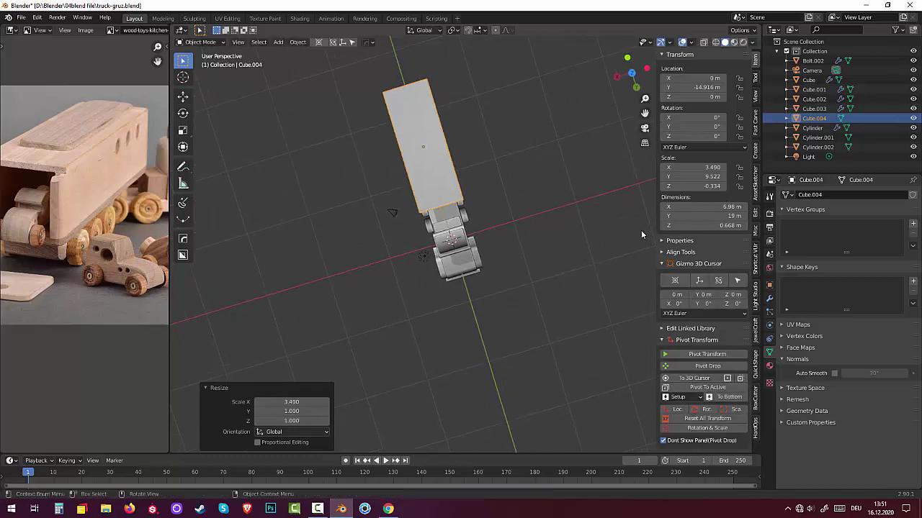
key("KP_7")
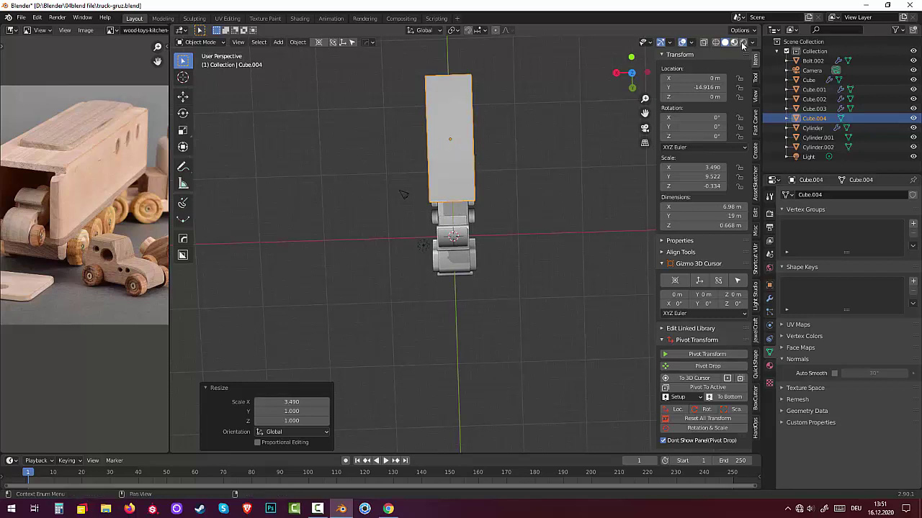
- Switch to wireframe shading with X-Ray in the top view
left_click(716, 42)
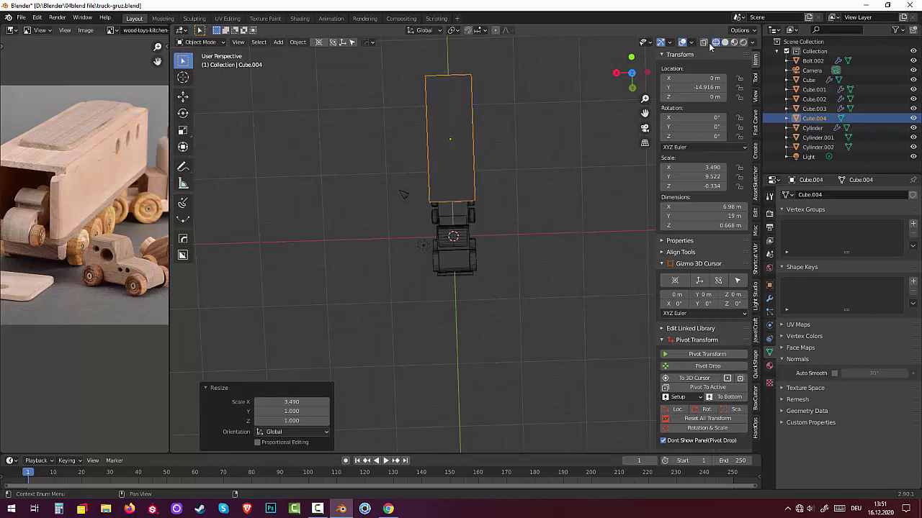
left_click(705, 42)
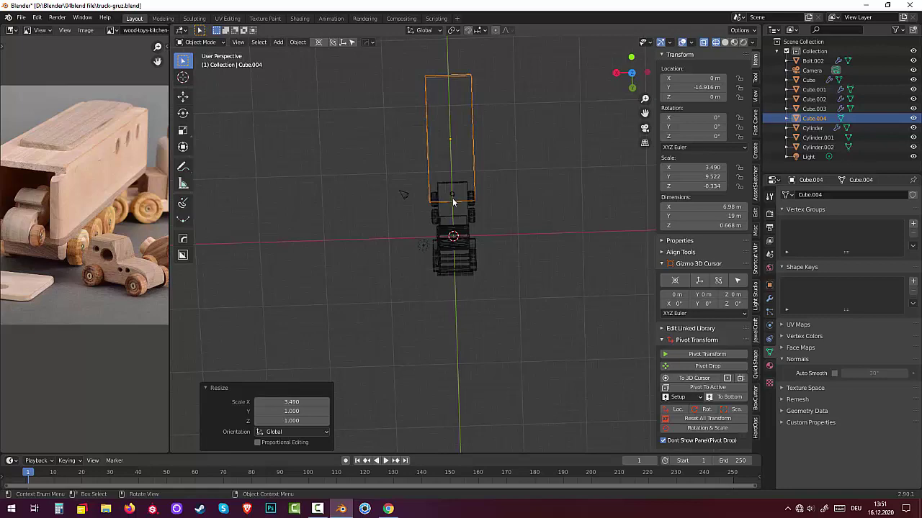
scroll(461, 207, "up", 2)
scroll(461, 209, "up", 3)
scroll(462, 211, "down", 2)
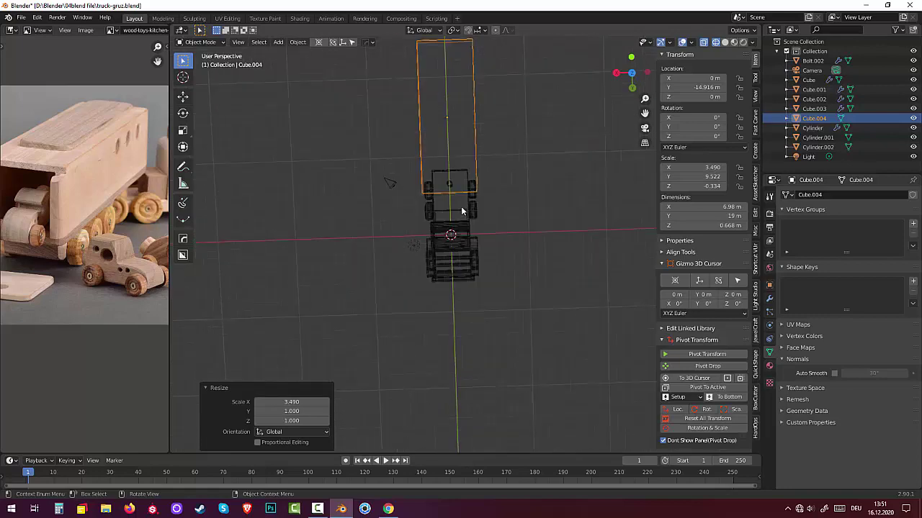
key("KP_7")
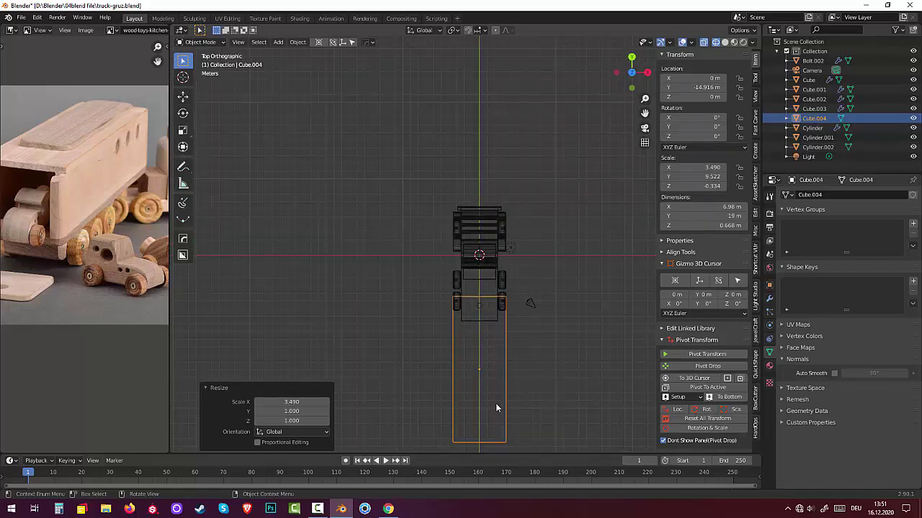
- Place the 3D cursor at the slab's front end (Y −6.5569 m) and set the origin there
left_click(183, 77)
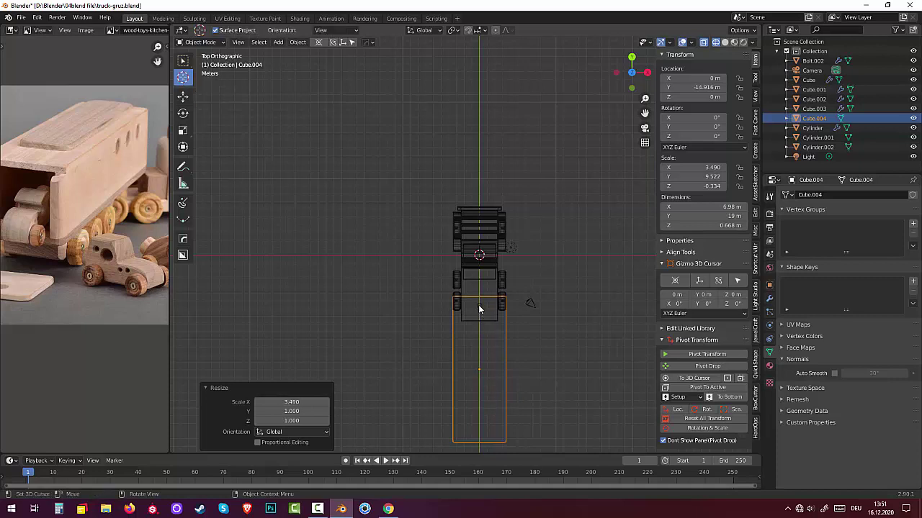
left_click(479, 307)
left_click(478, 308)
scroll(475, 313, "up", 5)
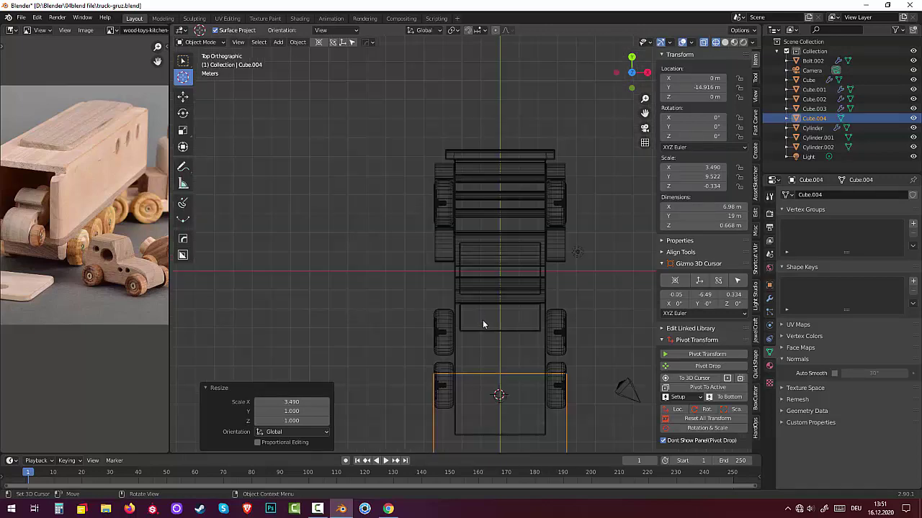
middle_click_drag(502, 312, 483, 165, "shift")
right_click_drag(479, 231, 480, 236, "shift")
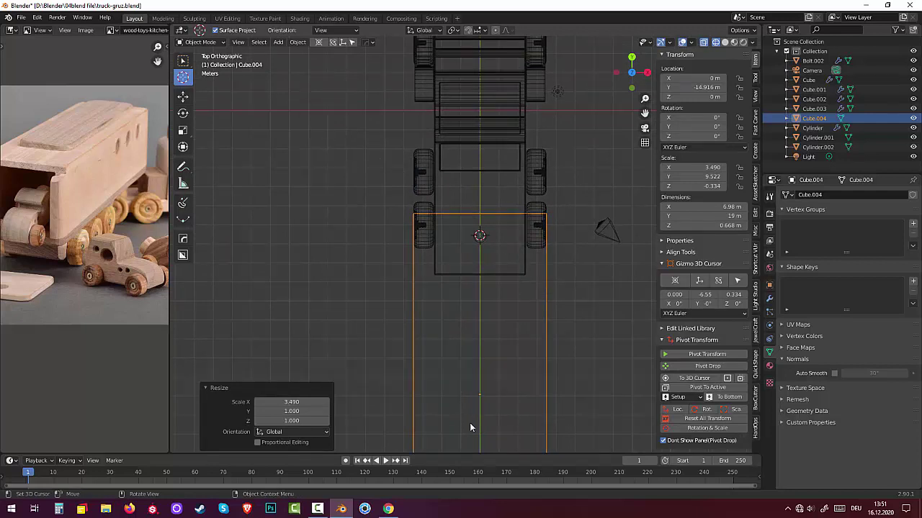
left_click(297, 41)
mouse_move(313, 62)
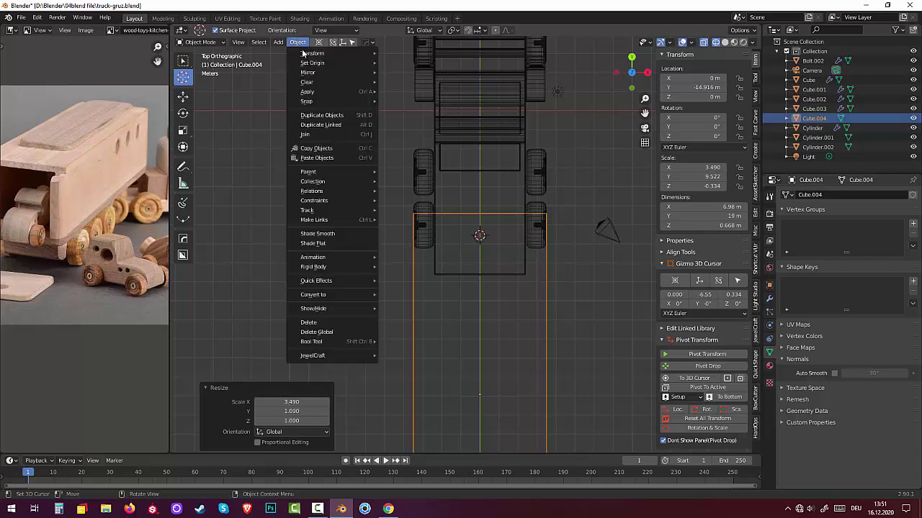
left_click(415, 84)
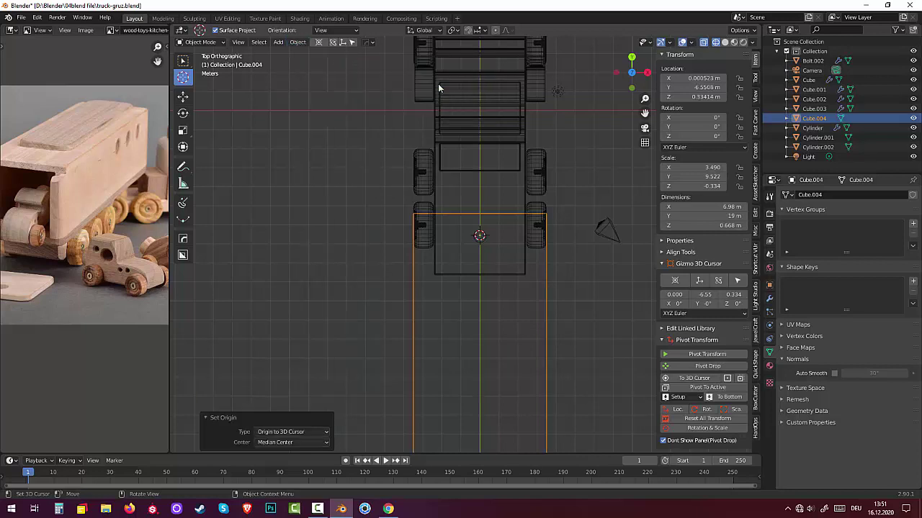
- Deselect the slab and return to solid shading in the top view
left_click(183, 61)
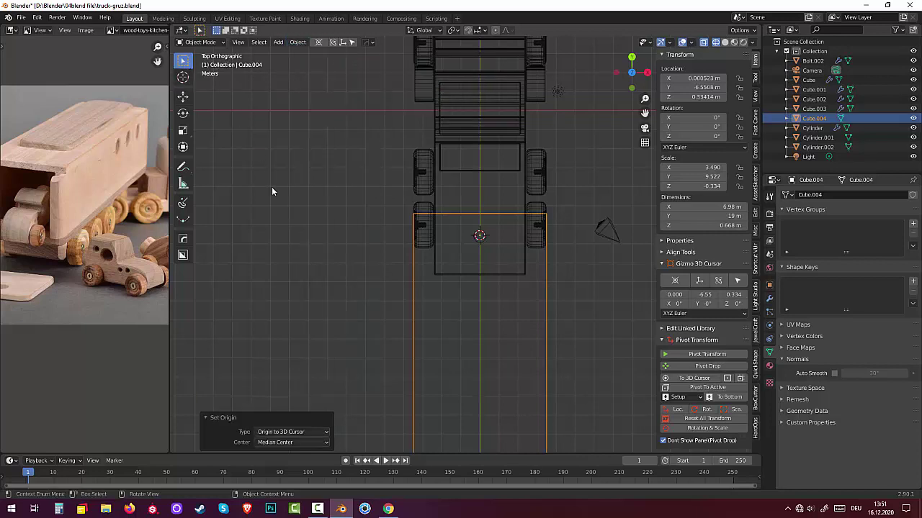
left_click(324, 221)
middle_click_drag(369, 252, 180, 239)
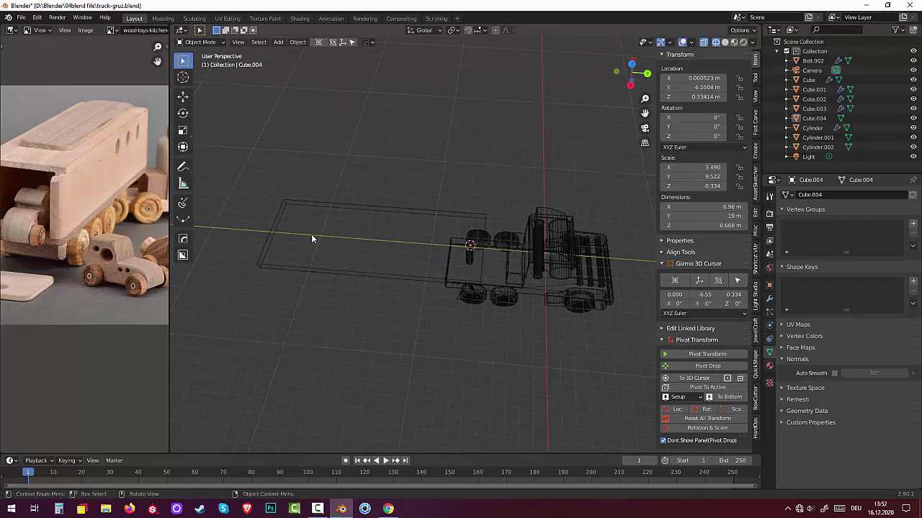
left_click(725, 42)
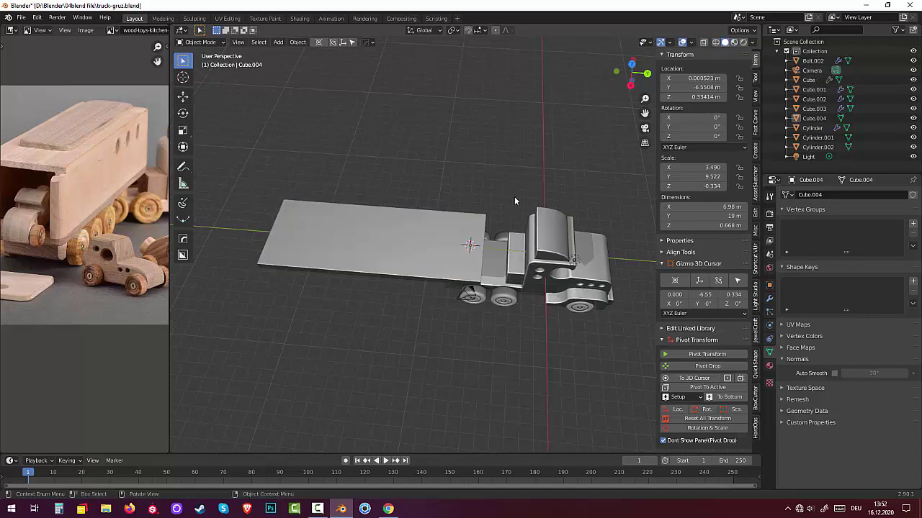
middle_click_drag(515, 197, 452, 247)
key("KP_7")
key("KP_7")
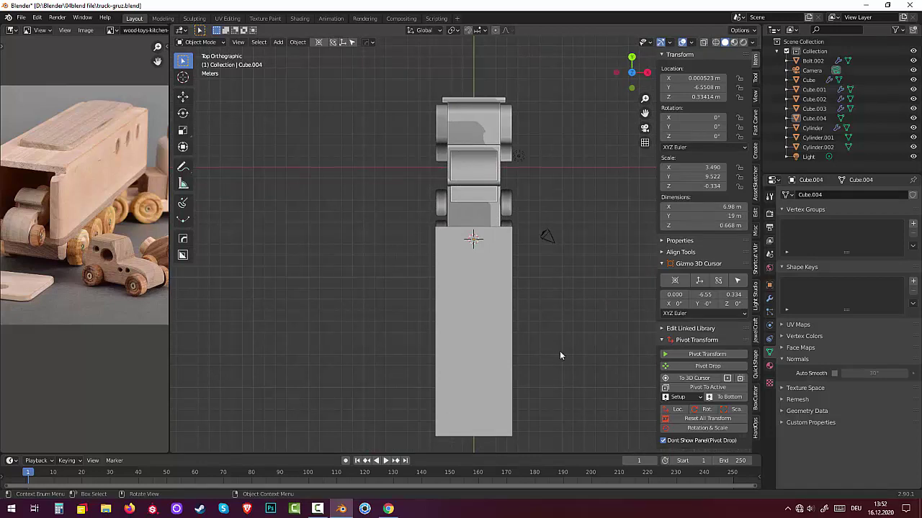
- Move the trailer floor 0.26 m back along Y to Y −6.8122 m, keeping 0° rotation
left_click(466, 297)
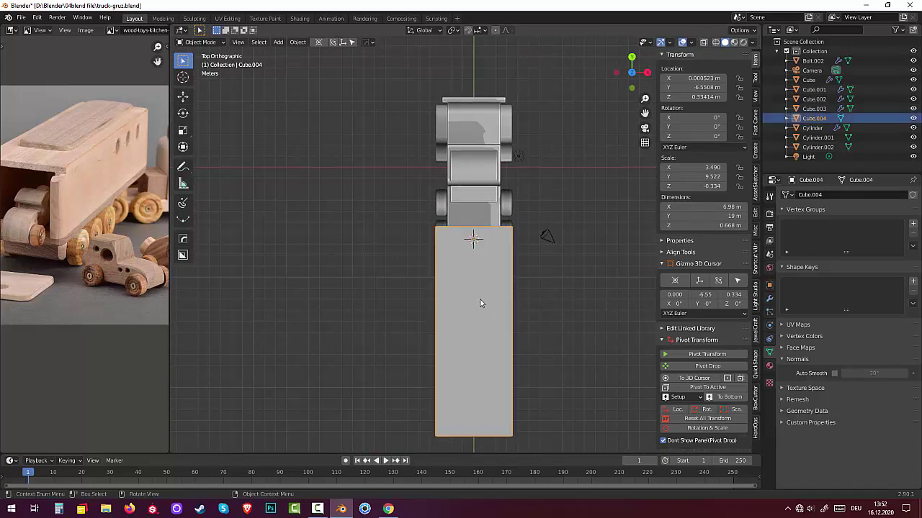
key("r")
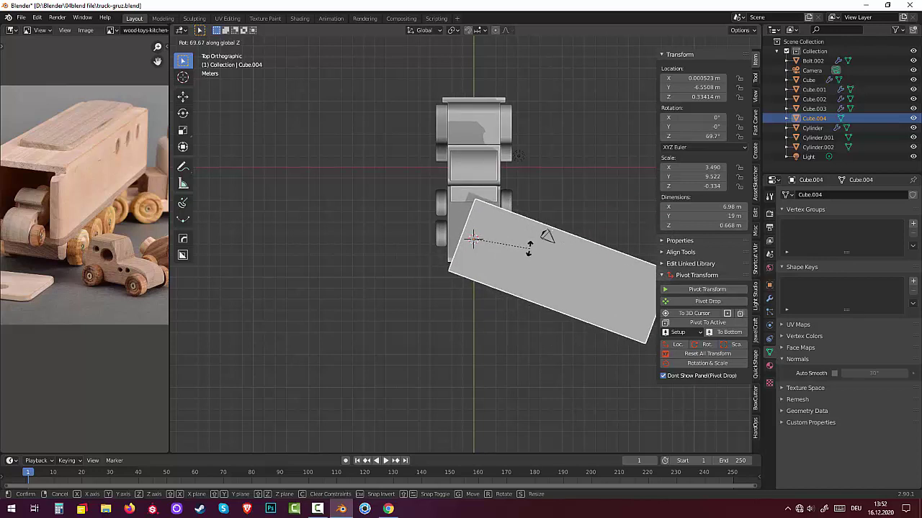
left_click(479, 274, "ctrl")
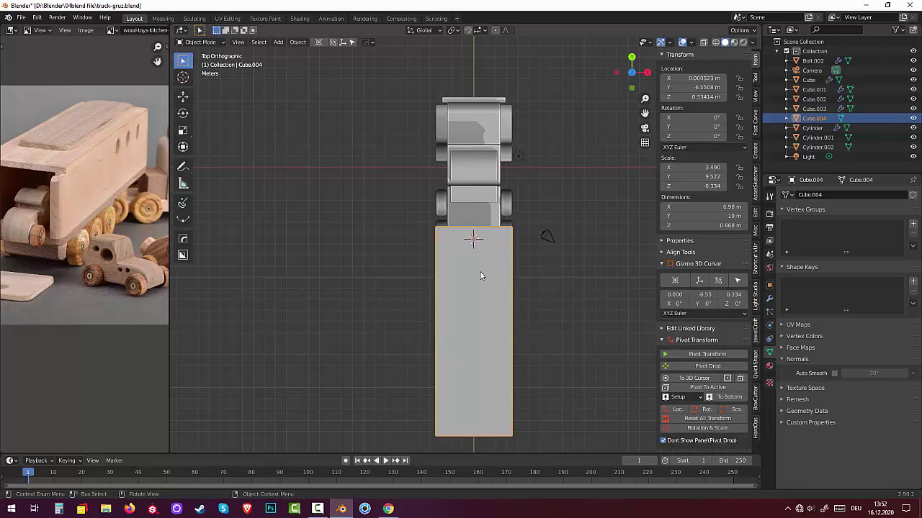
key("g")
key("y")
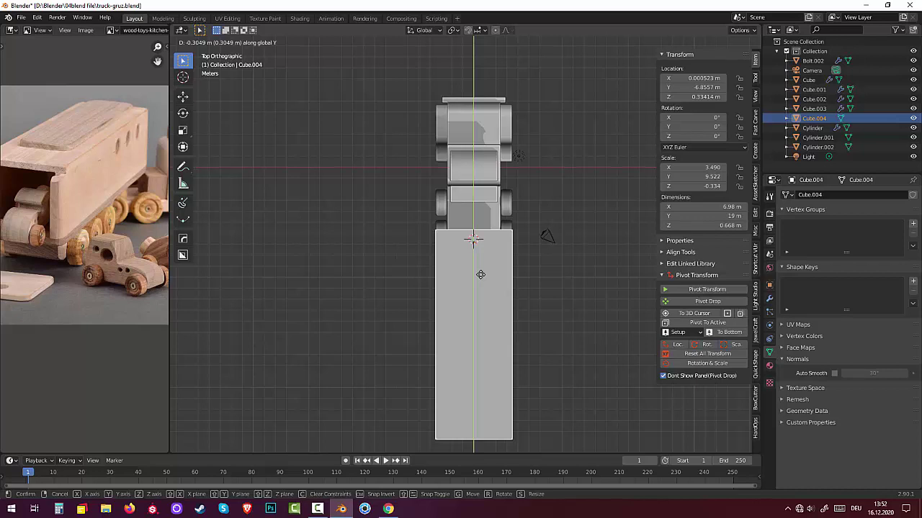
left_click(481, 278)
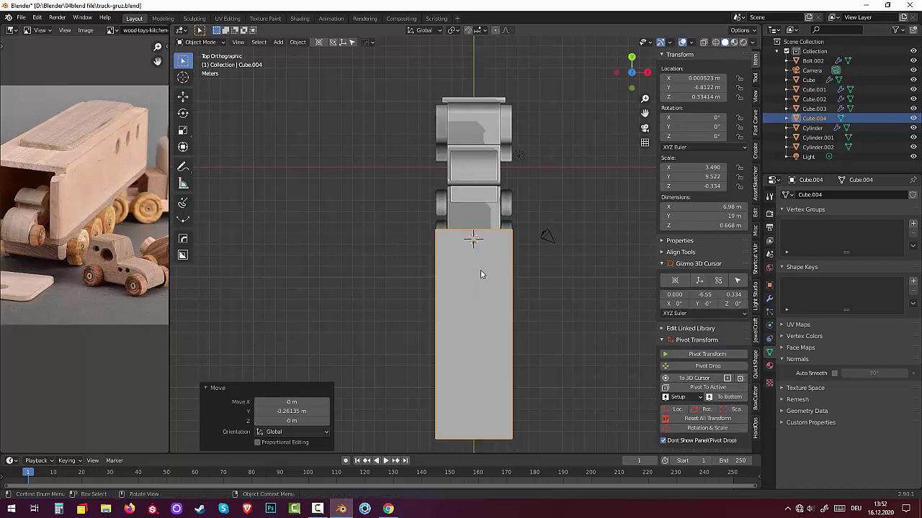
key("r")
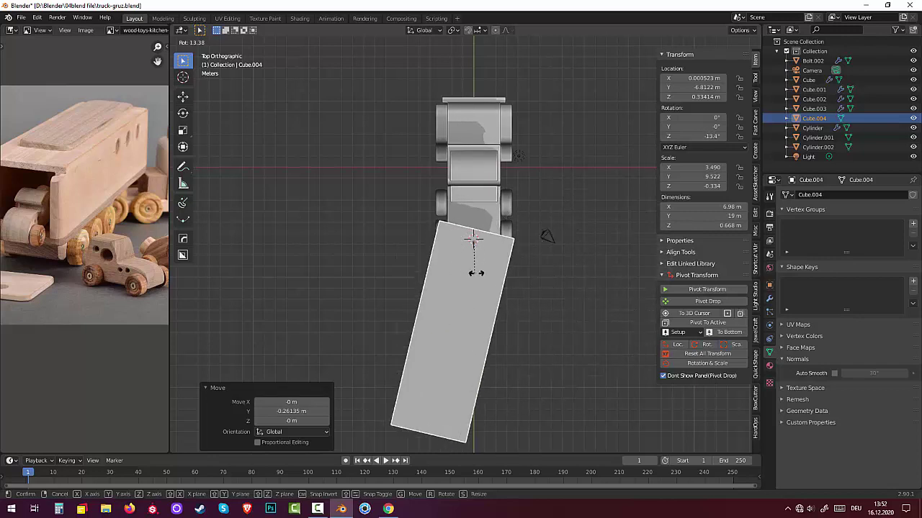
type("0")
left_click(482, 281)
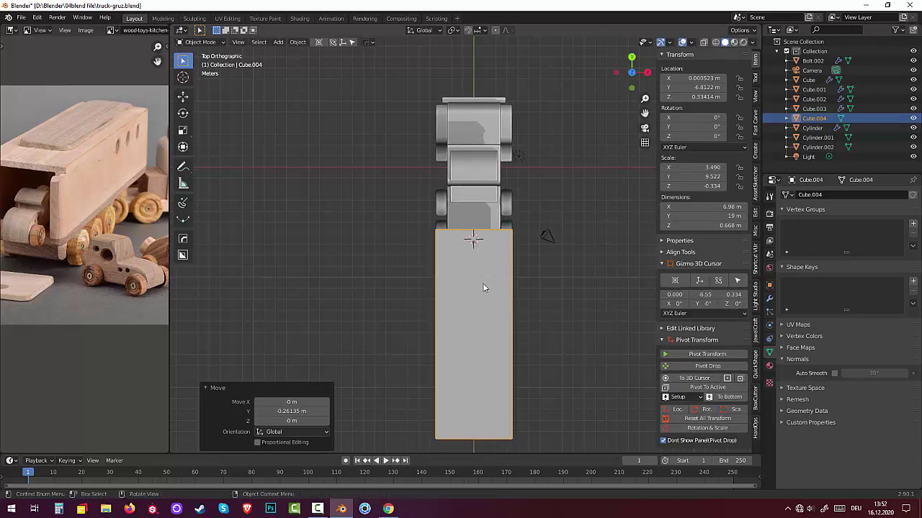
middle_click_drag(543, 325, 441, 270)
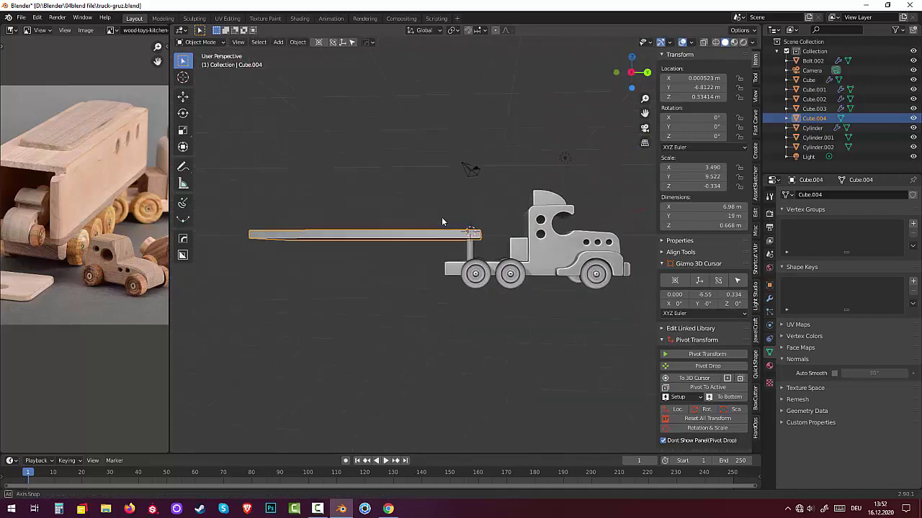
- Move Cylinder.002 0.34 m back along Y so it sits beneath the trailer bed's front end
left_click(470, 256)
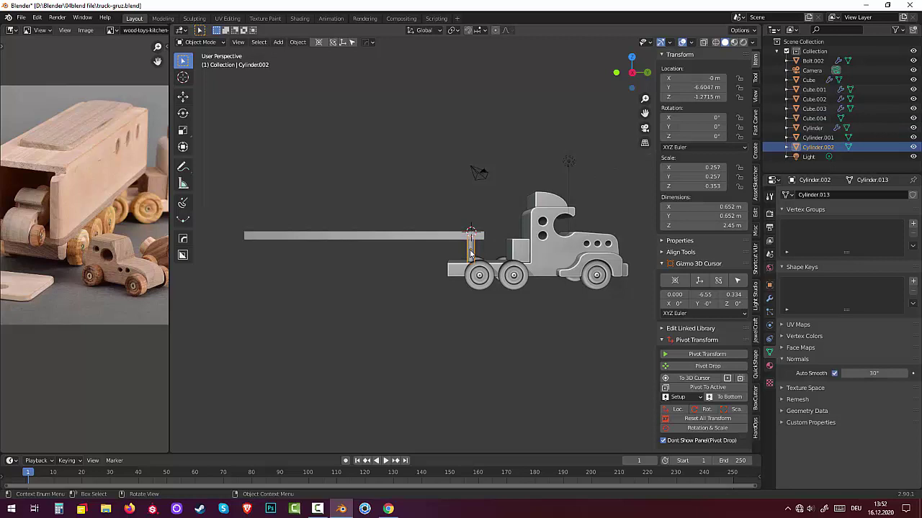
key("g")
key("y")
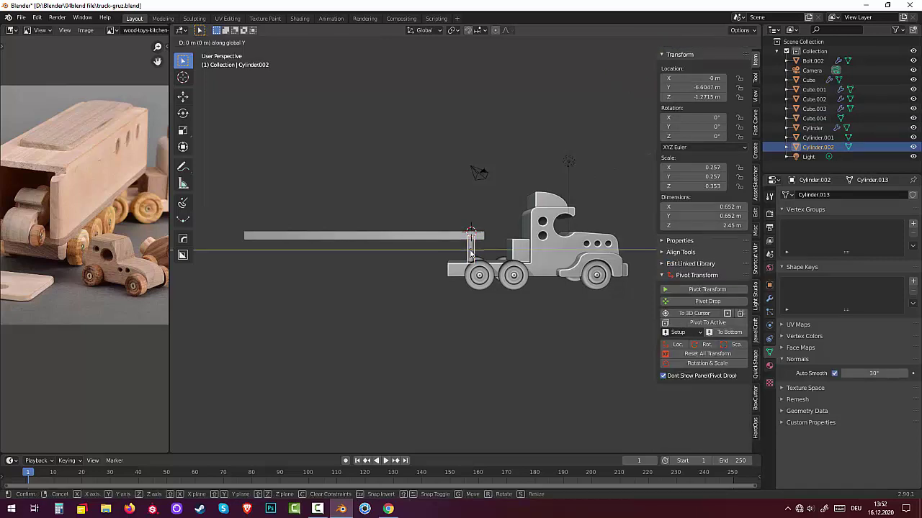
left_click(459, 308)
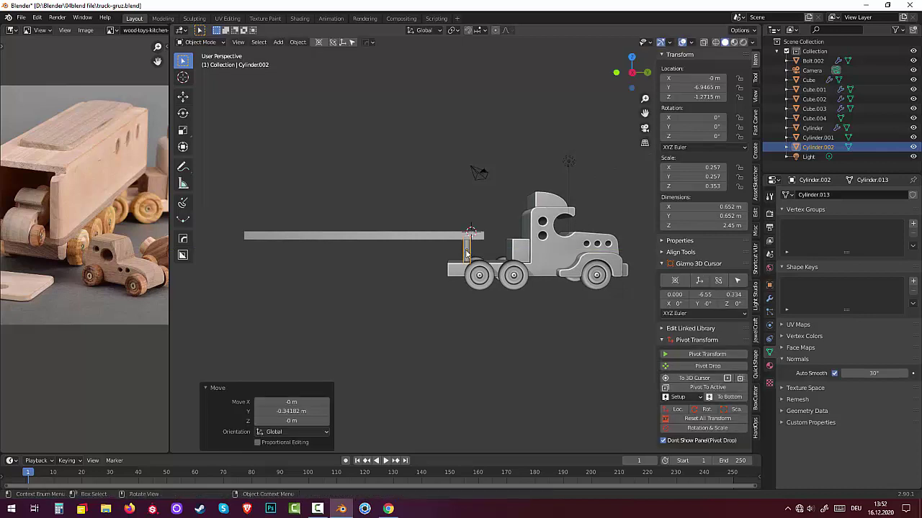
left_click(458, 308)
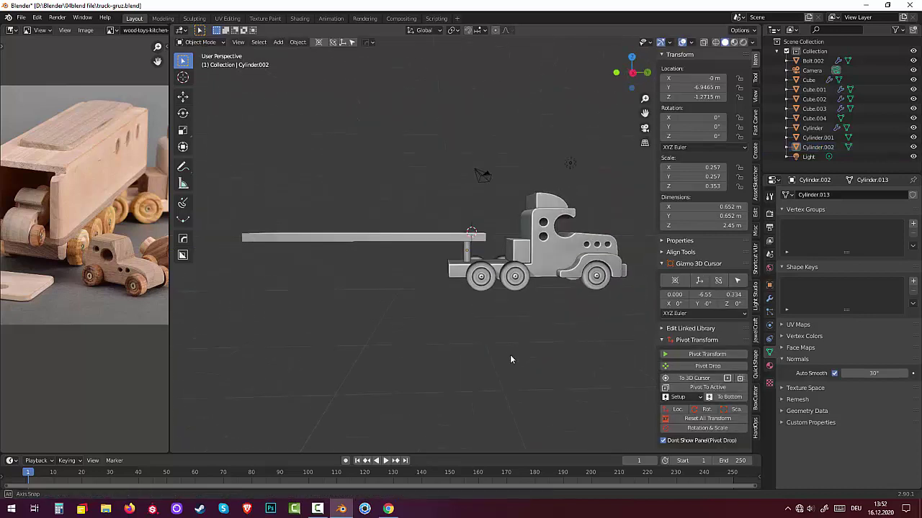
middle_click_drag(508, 355, 507, 355)
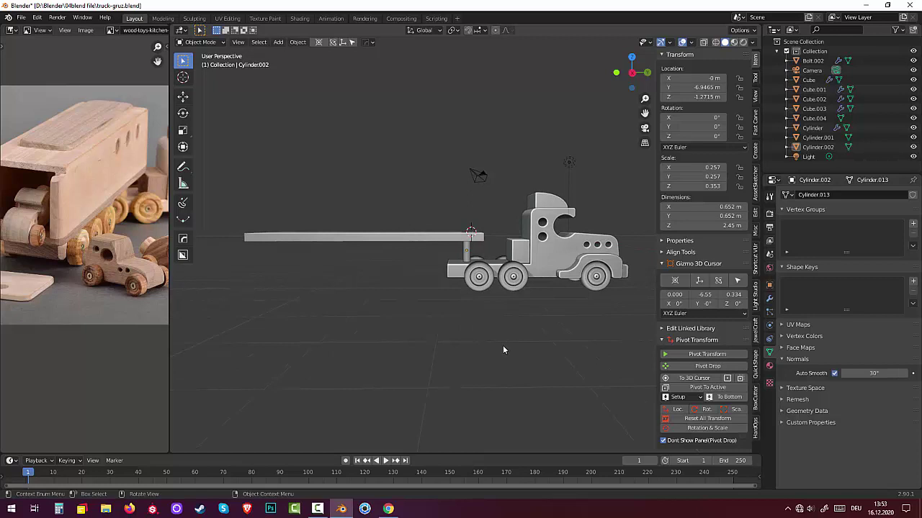
key("KP_3")
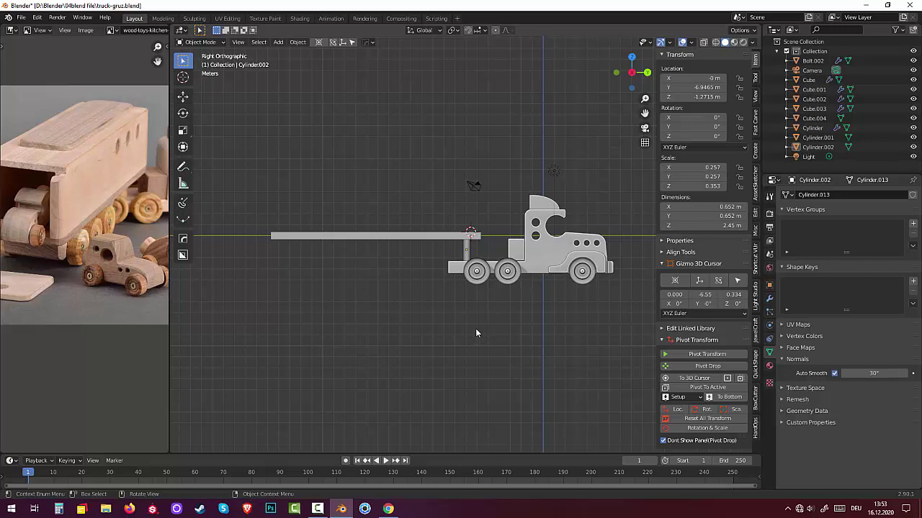
middle_click_drag(463, 329, 553, 374)
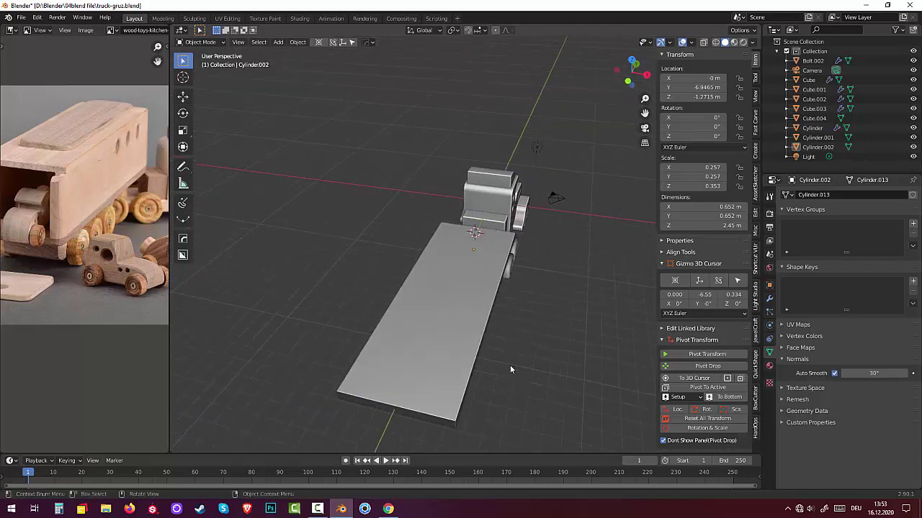
- Enter Edit Mode on Cube.004 and select the slab's end edges in edge select mode
left_click(452, 351)
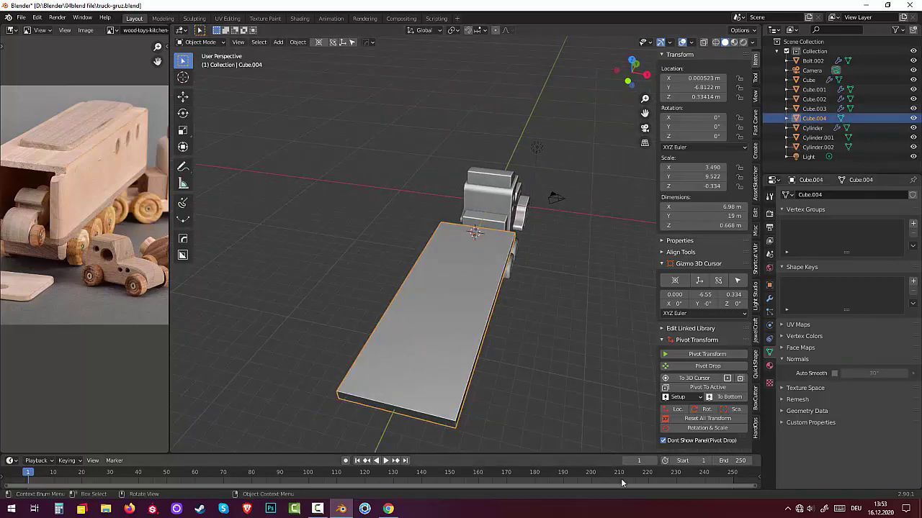
key("Tab")
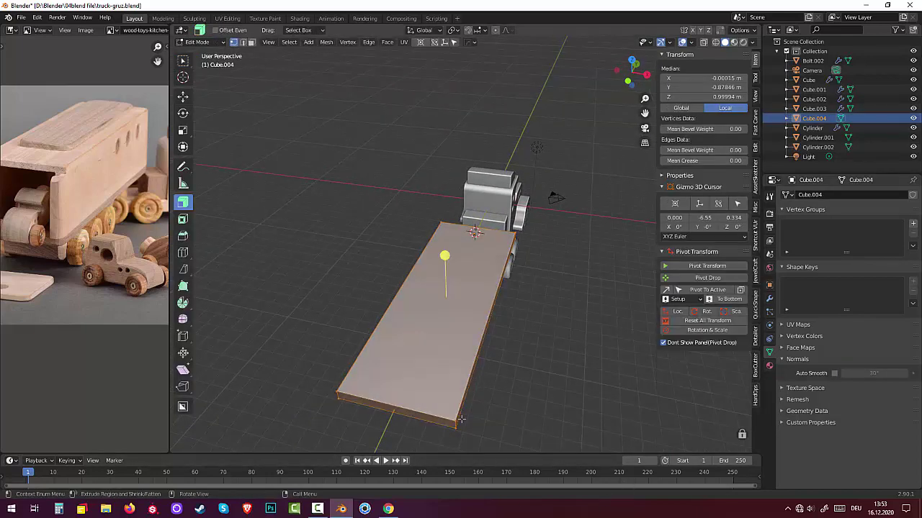
left_click(456, 426)
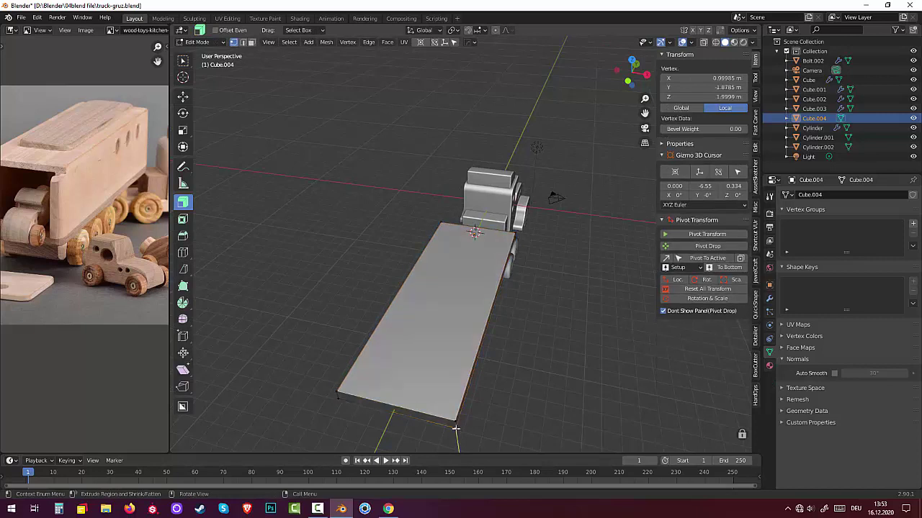
key("2")
left_click(455, 424)
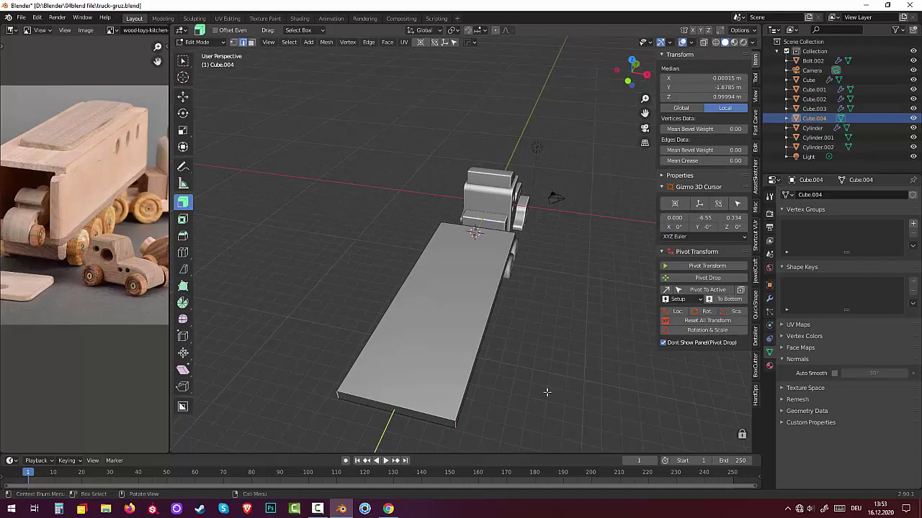
middle_click_drag(337, 395, 451, 272)
left_click(456, 263)
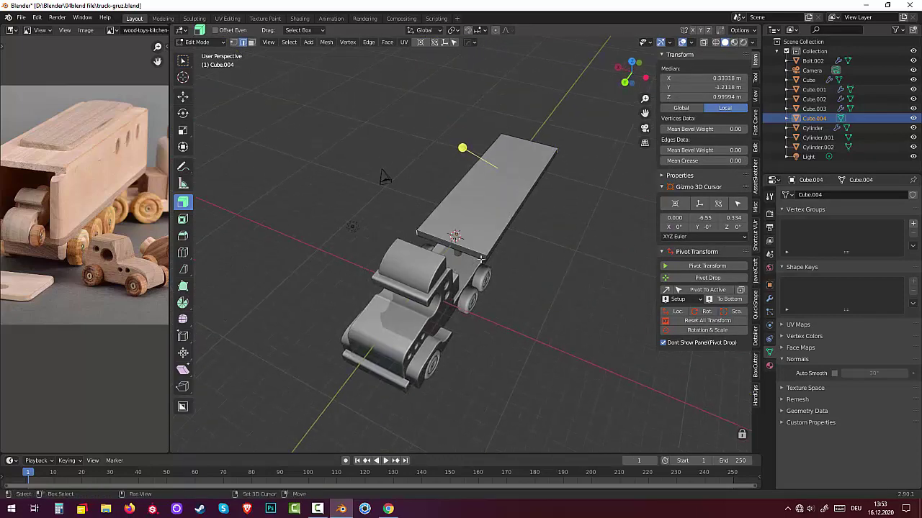
left_click(488, 259, "shift")
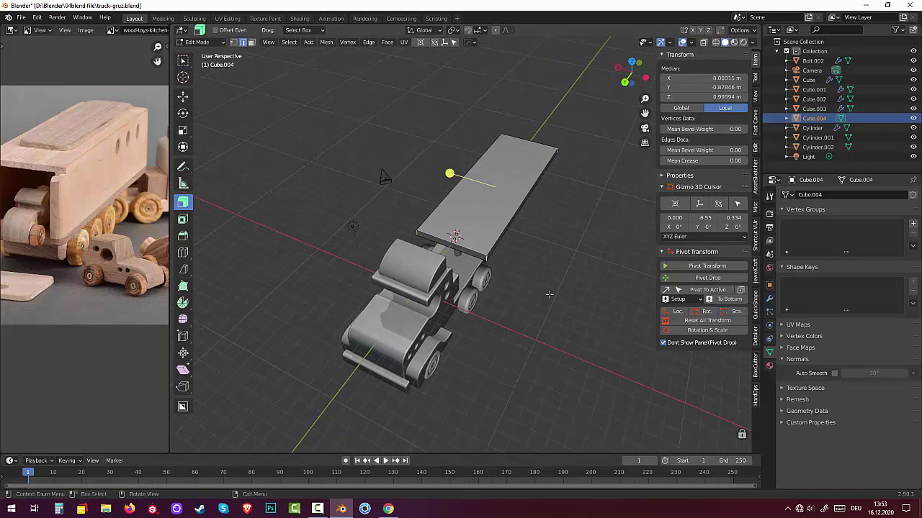
mouse_move(549, 295)
middle_mouse_down()
mouse_move(725, 271)
mouse_move(722, 290)
middle_mouse_up()
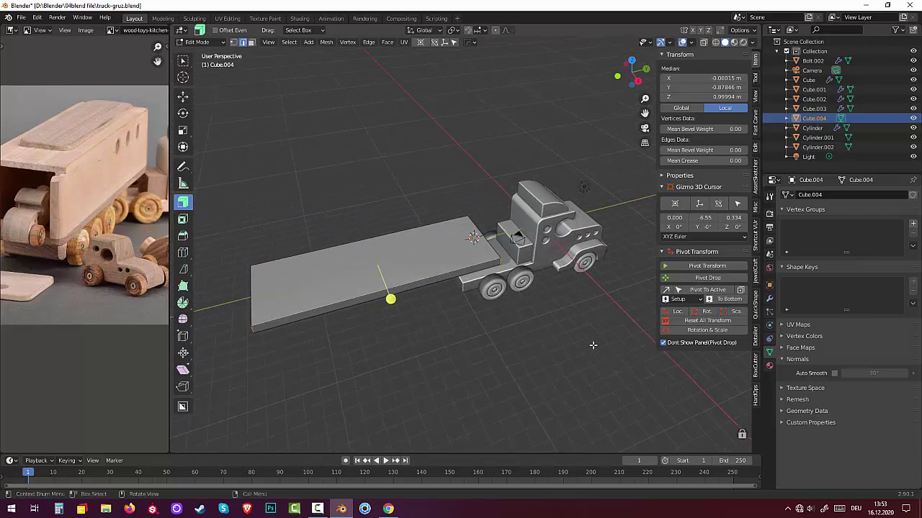
- Cancel a first bevel attempt and reset the slab's transforms
key("ctrl")
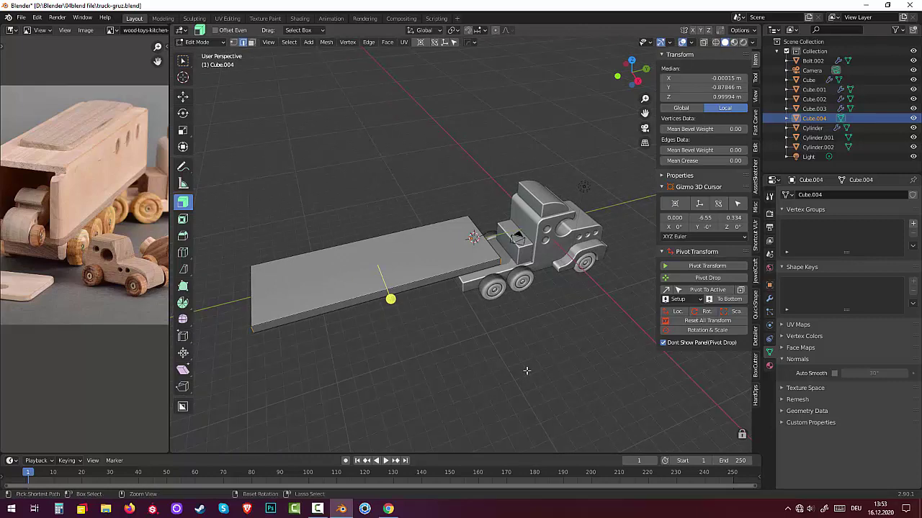
key("ctrl+b")
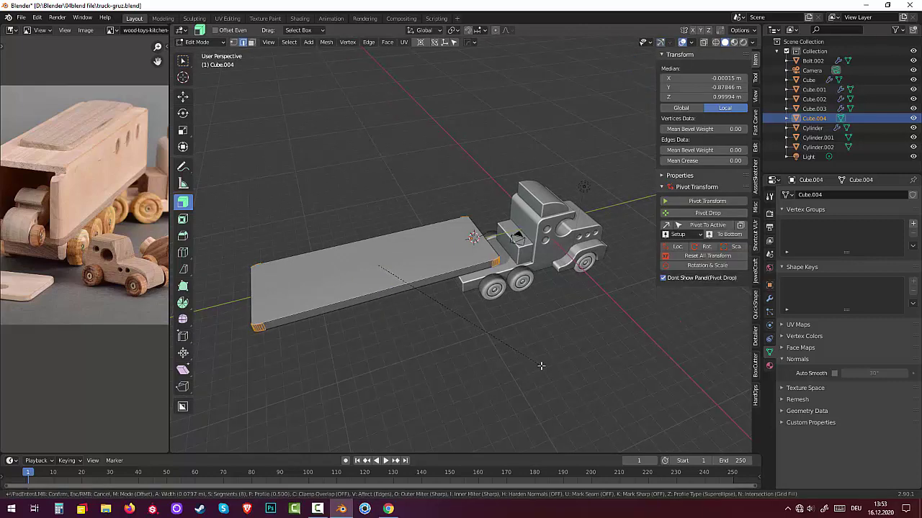
key("Escape")
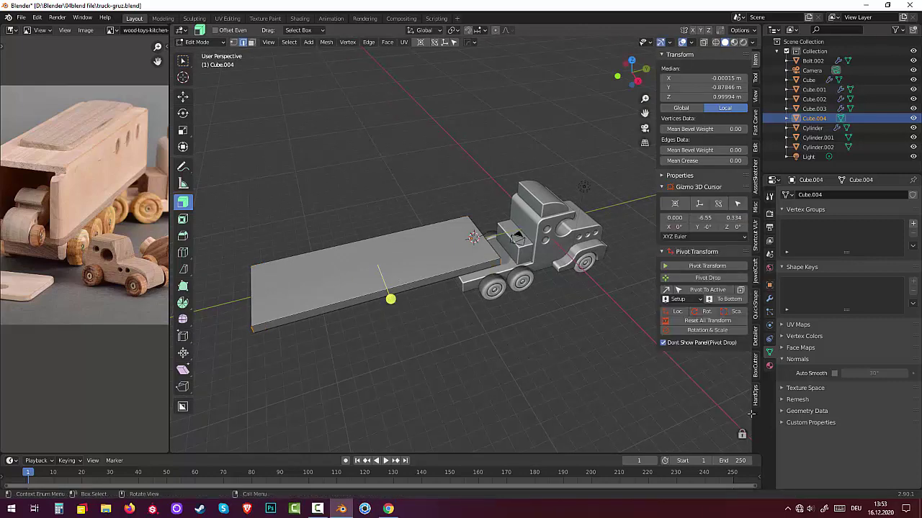
left_click(707, 321)
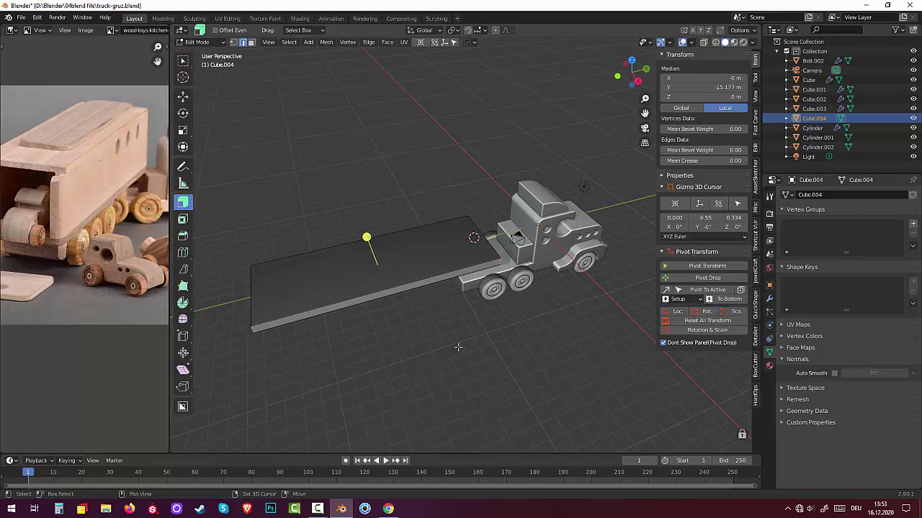
- Bevel the slab's vertical corner edges 0.389 m with 4 segments and clear the selection
key("ctrl+b")
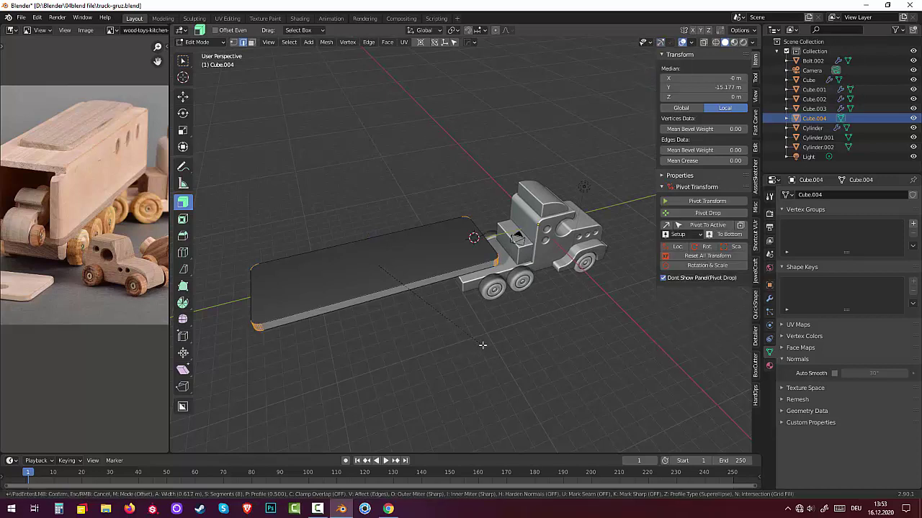
scroll(482, 345, "down", 1)
scroll(482, 345, "down", 1)
scroll(464, 359, "down", 1)
left_click(468, 357)
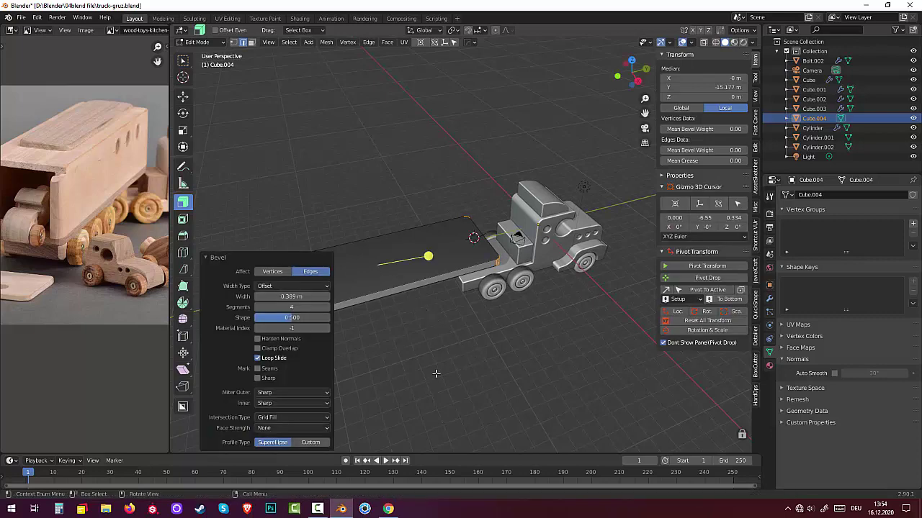
left_click(439, 371)
mouse_move(437, 374)
middle_mouse_down()
mouse_move(491, 343)
mouse_move(490, 372)
mouse_move(514, 397)
mouse_move(495, 395)
mouse_move(411, 339)
mouse_move(423, 355)
middle_mouse_up()
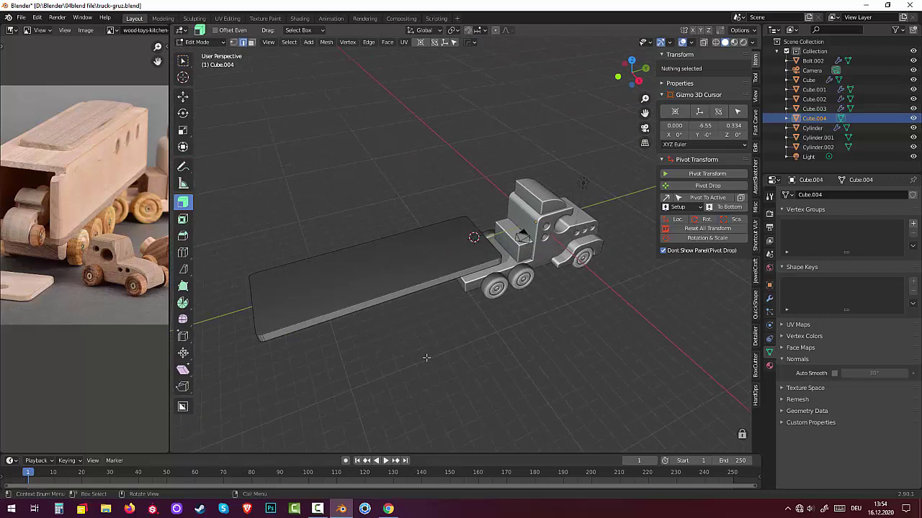
left_click(734, 42)
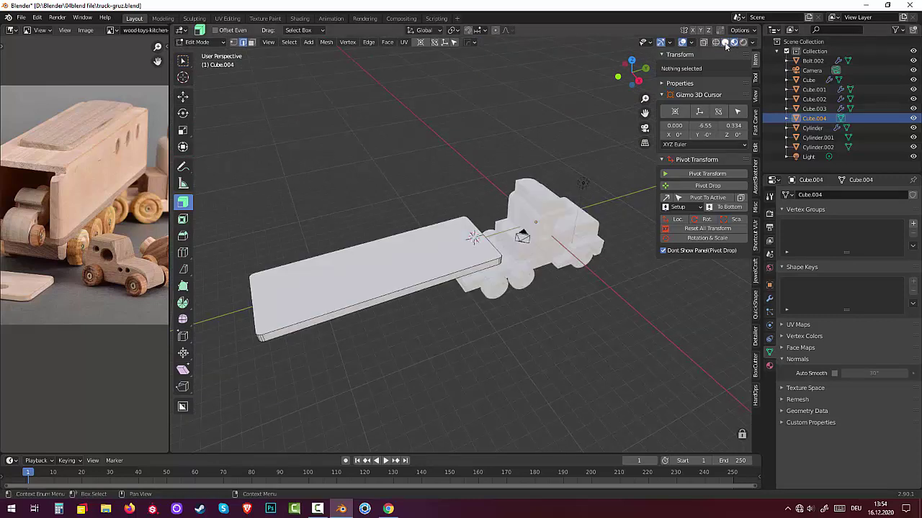
left_click(724, 42)
left_click(715, 43)
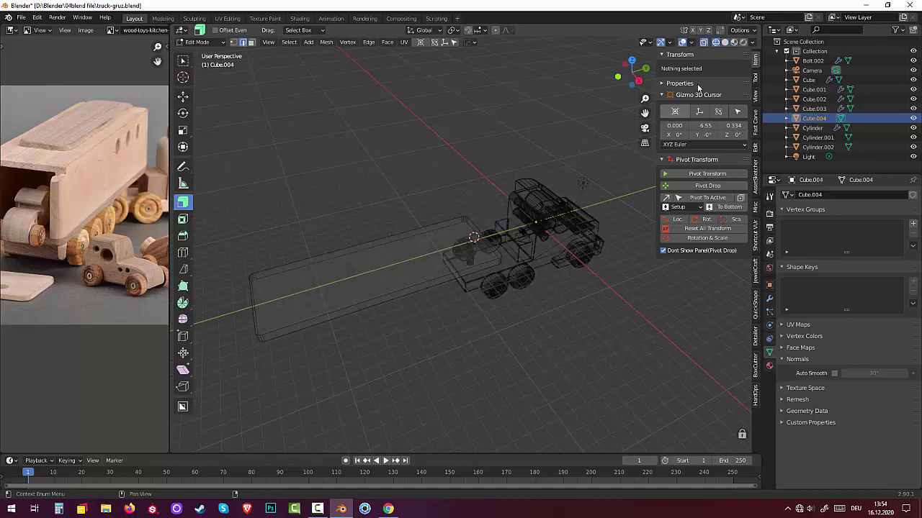
left_click(725, 41)
mouse_move(581, 256)
middle_mouse_down()
mouse_move(617, 345)
mouse_move(496, 377)
mouse_move(492, 370)
middle_mouse_up()
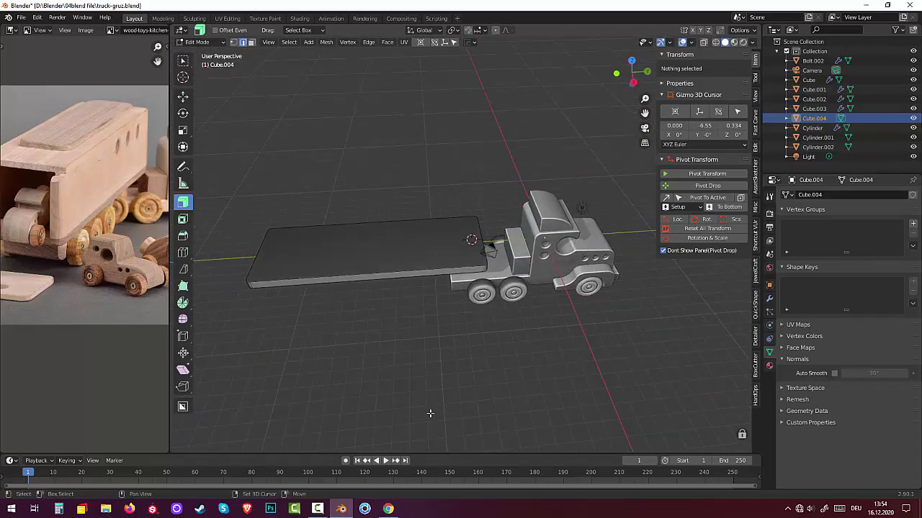
key("shift+a")
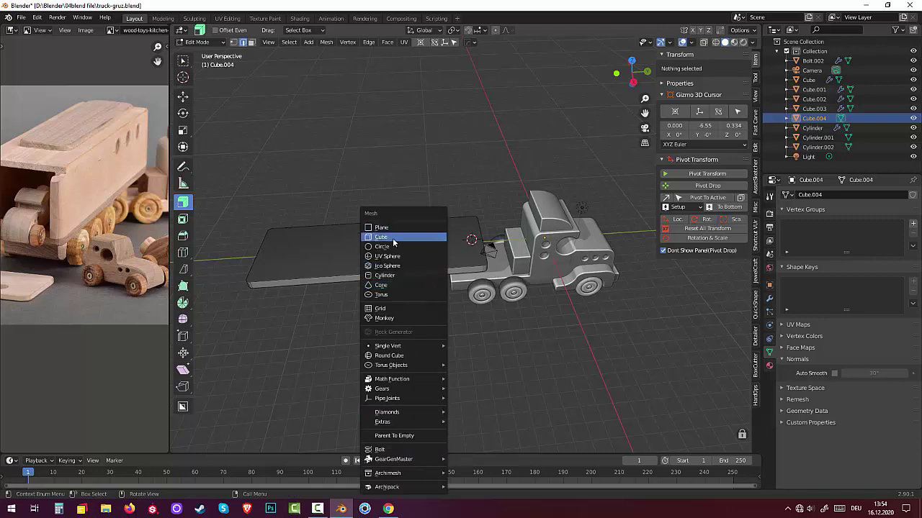
- Add a cube, set it on the trailer floor and stretch it about 4.2 times taller
left_click(392, 237)
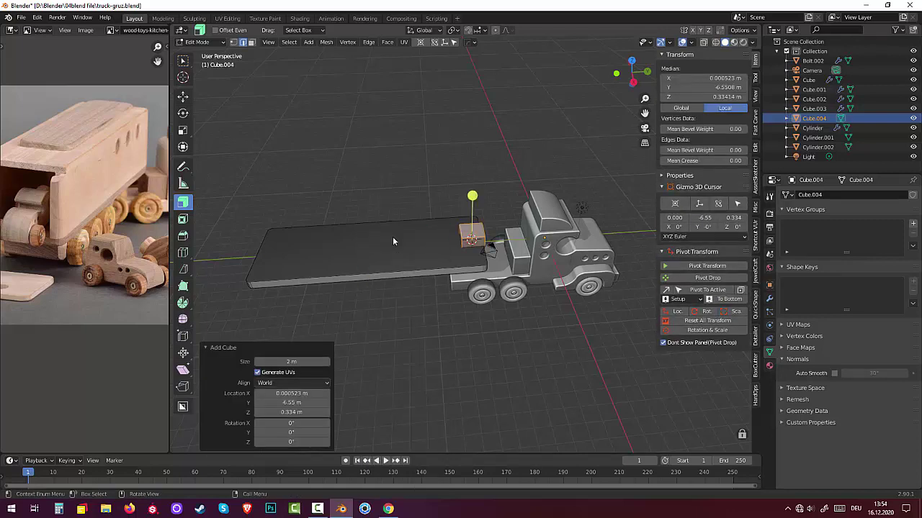
key("KP_3")
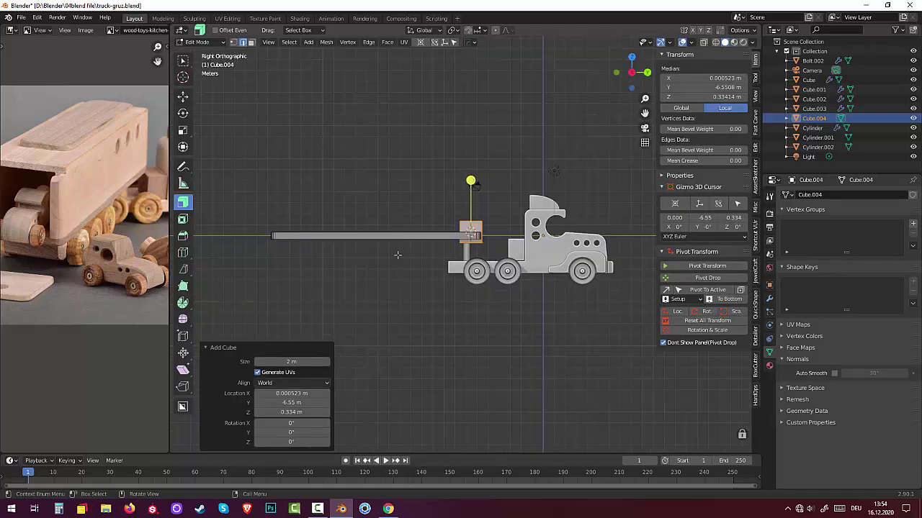
key("g")
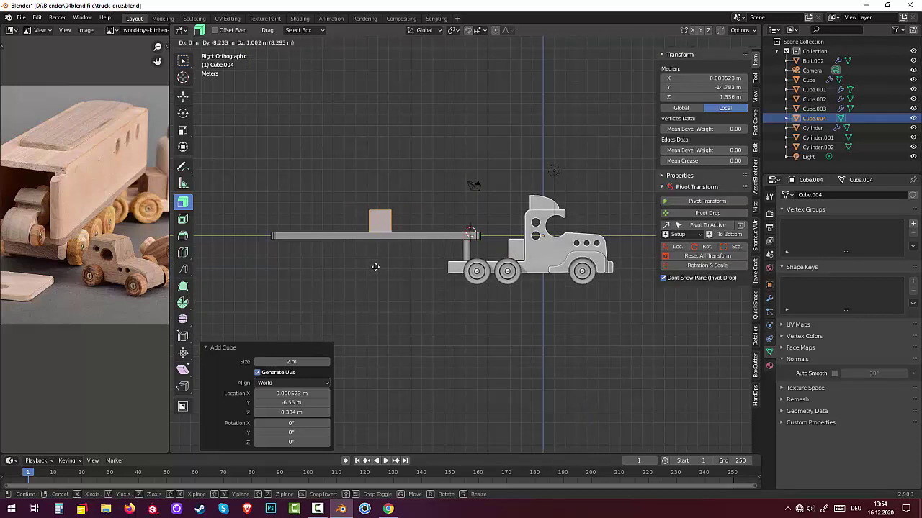
left_click(375, 267)
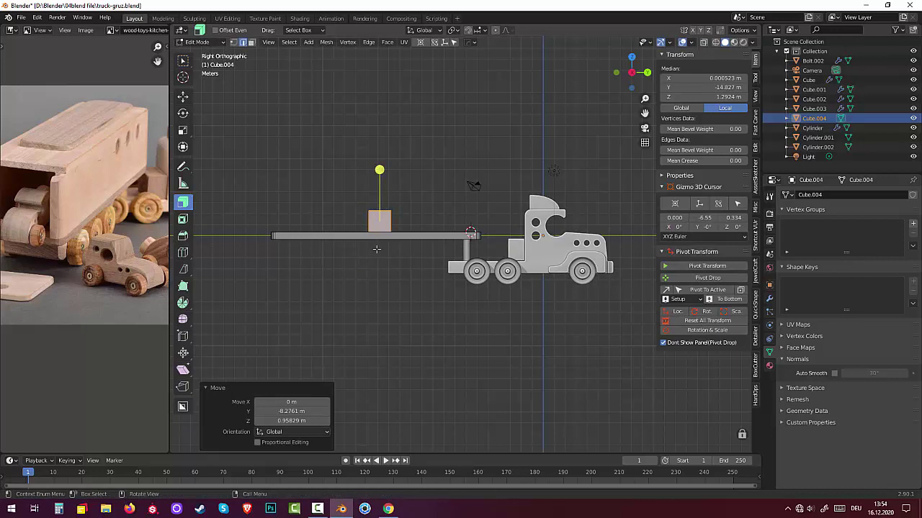
key("s")
key("z")
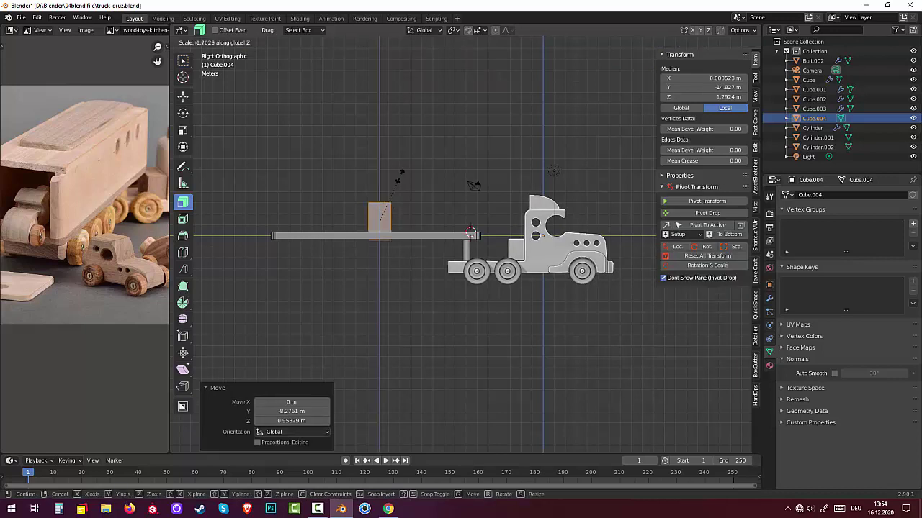
left_click(426, 119)
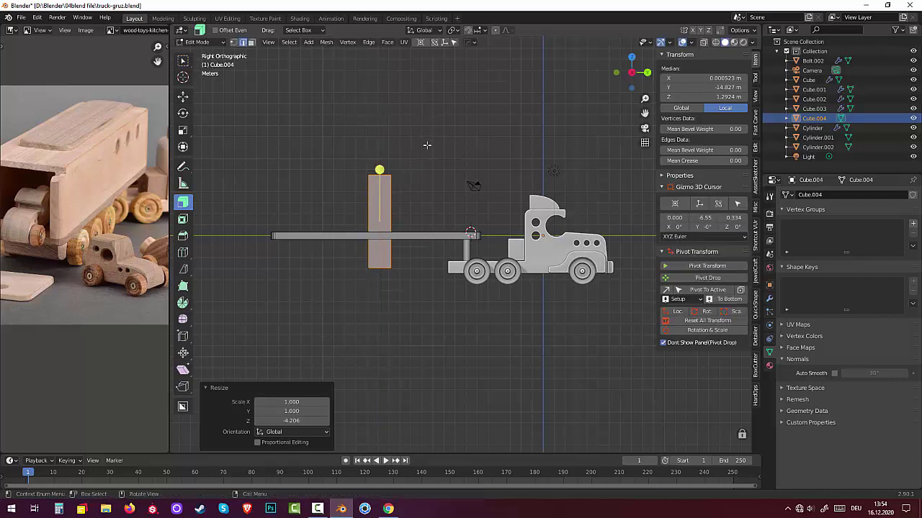
- Raise the block about 3.2 m and shrink its height to 0.765
key("g")
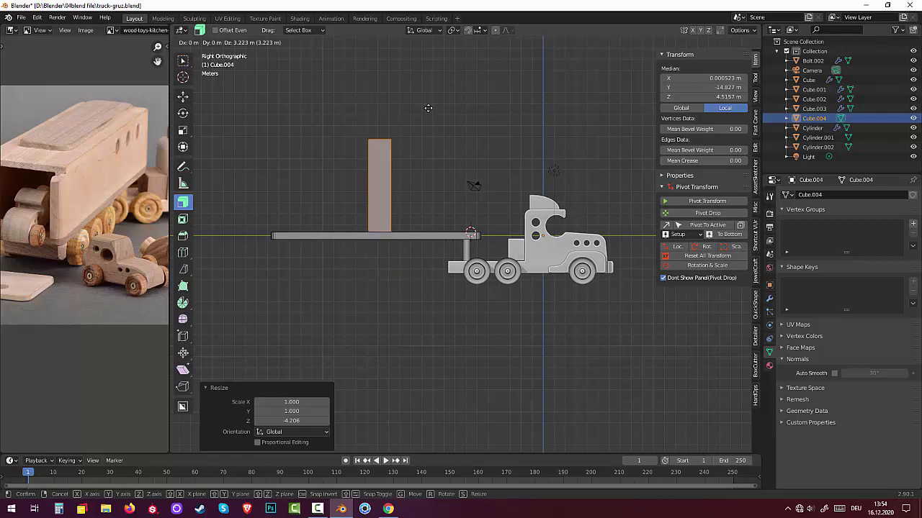
left_click(429, 107)
key("s")
key("z")
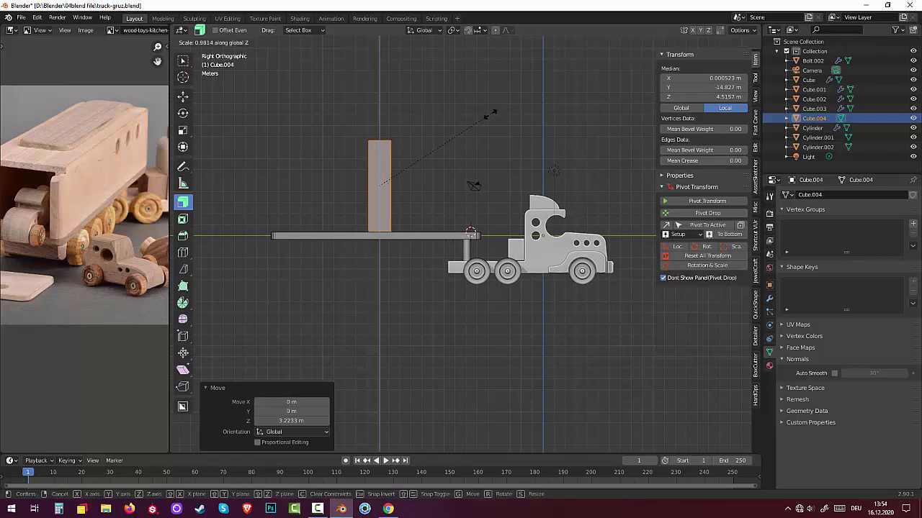
left_click(467, 130)
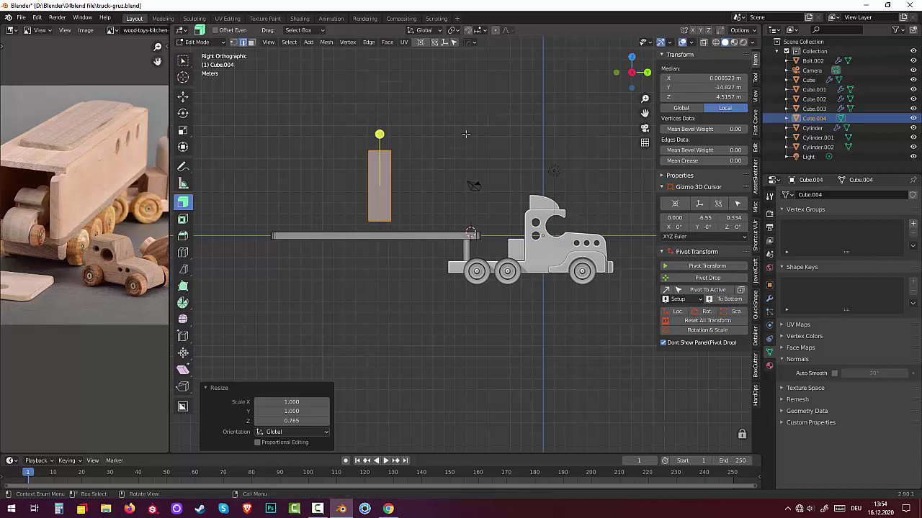
left_click(318, 510)
left_click(318, 510)
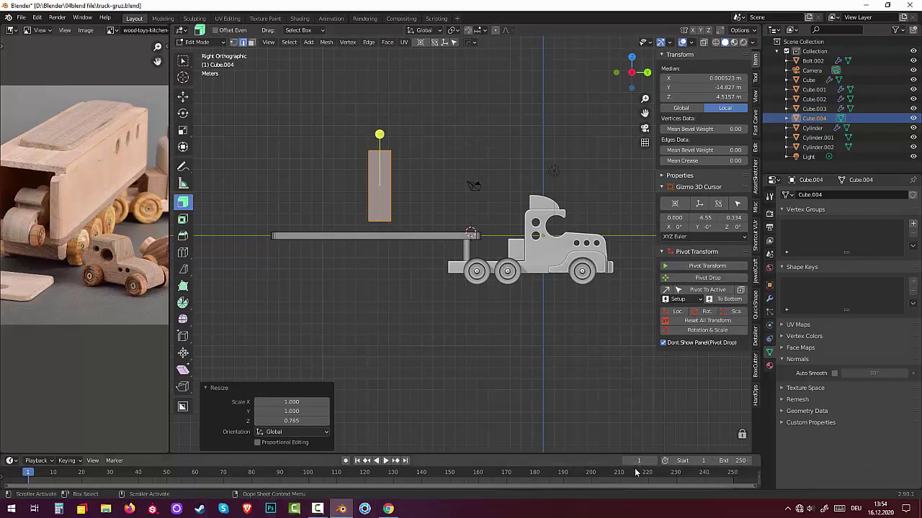
left_click(318, 509)
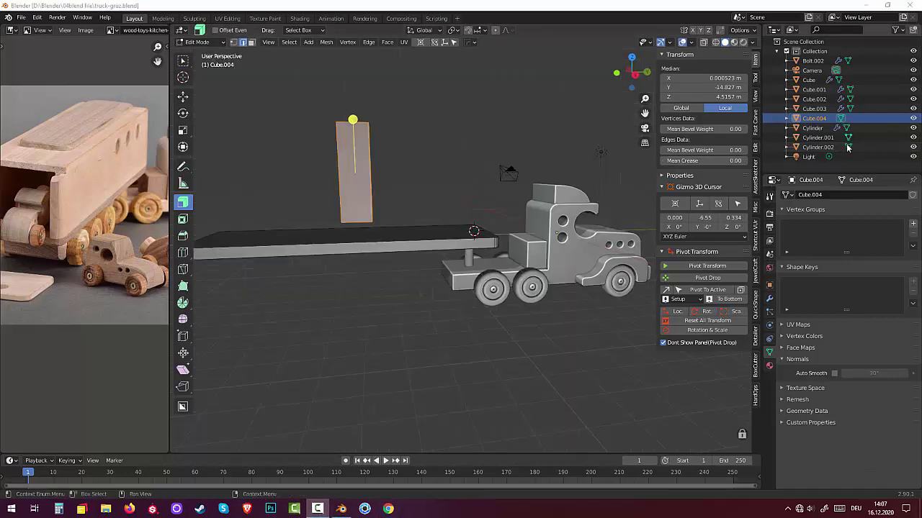
- Delete the scene's light and camera
left_click(811, 158)
key("Delete")
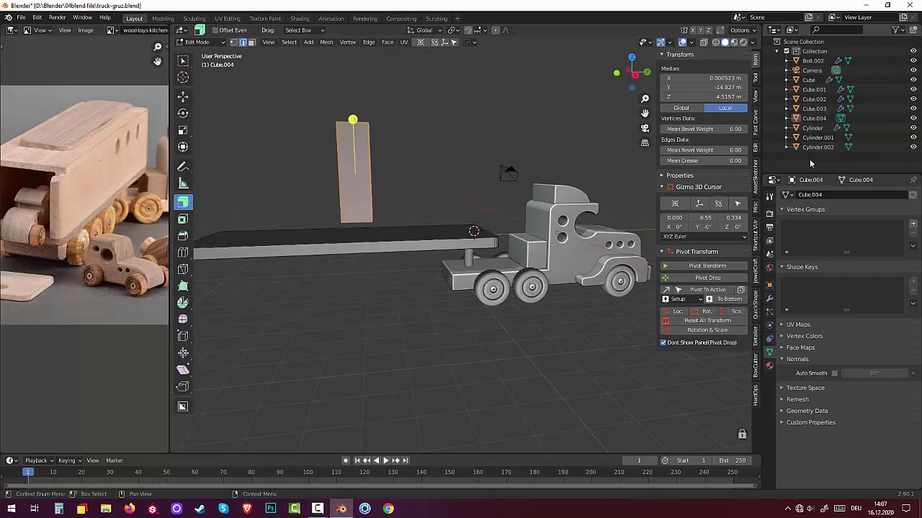
left_click(806, 70)
key("Delete")
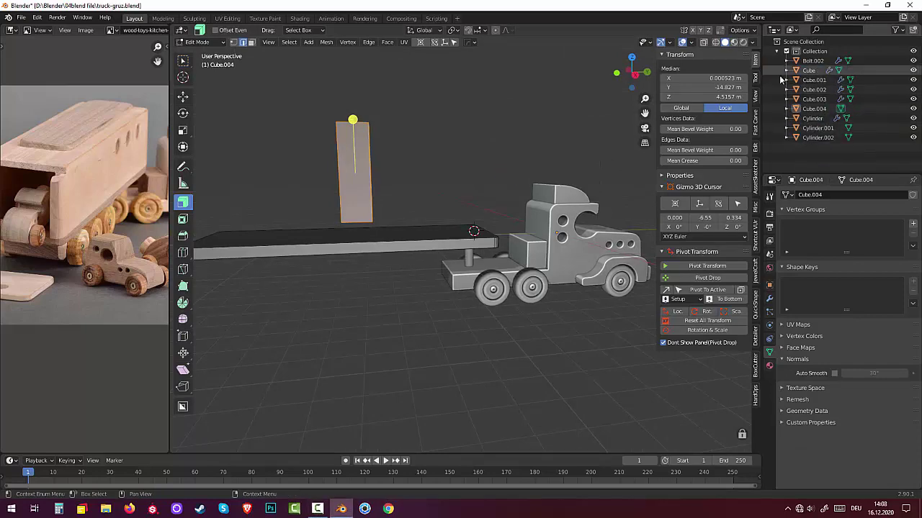
middle_click_drag(461, 180, 369, 157)
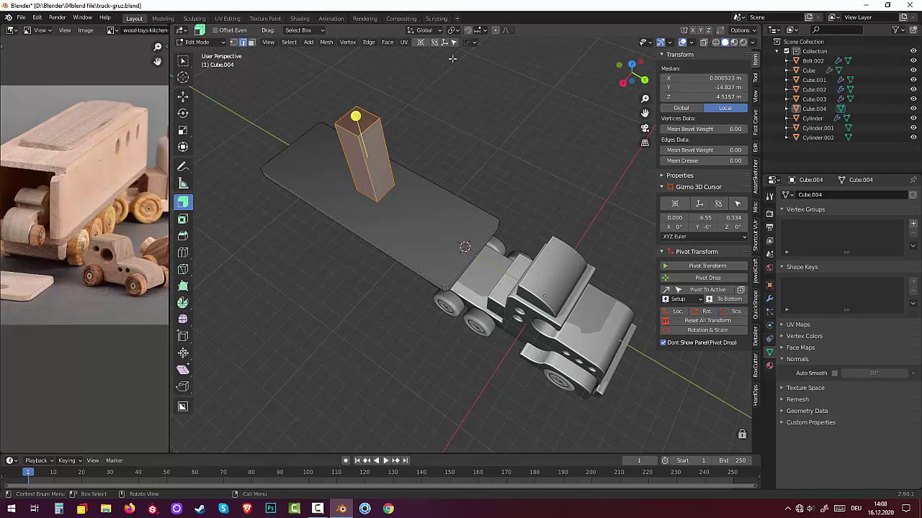
- Slim the upright block to 0.323 in X and move it 3.12 m to the trailer's side edge
key("s")
key("x")
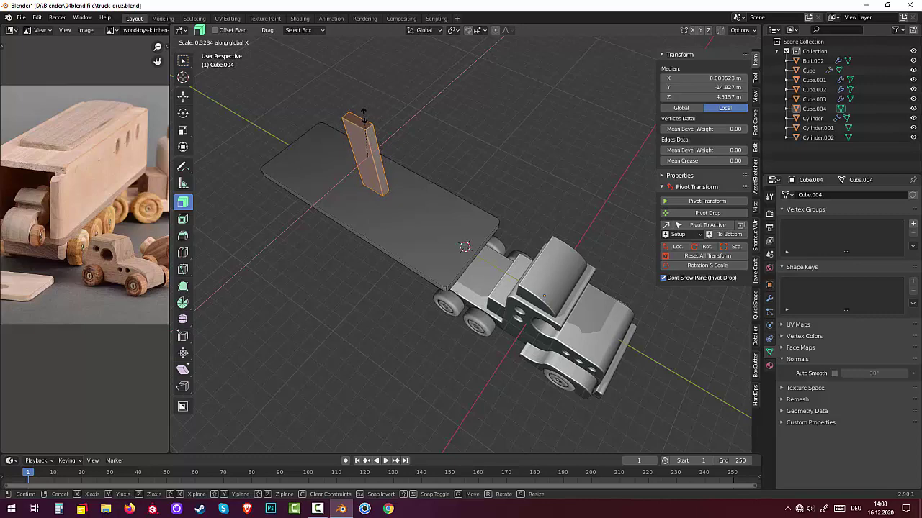
left_click(364, 116)
mouse_move(364, 115)
middle_mouse_down()
mouse_move(408, 85)
mouse_move(390, 87)
mouse_move(391, 111)
middle_mouse_up()
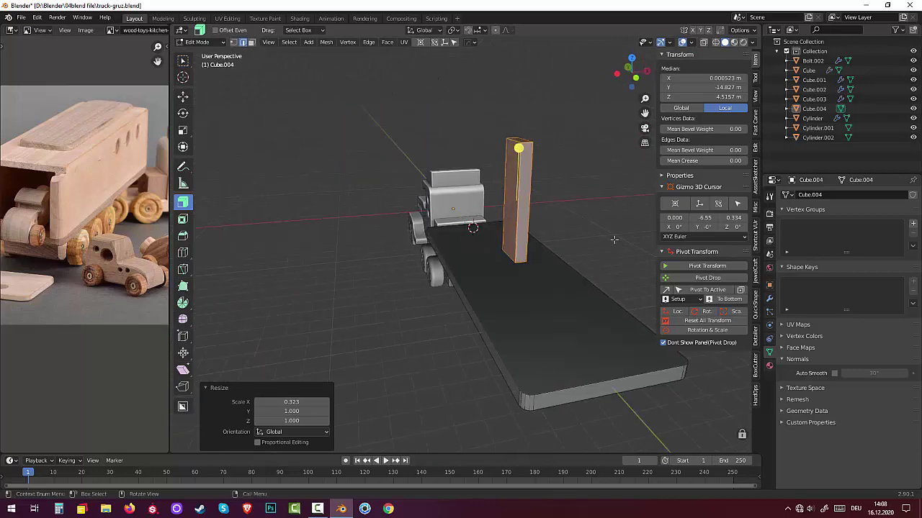
key("KP_1")
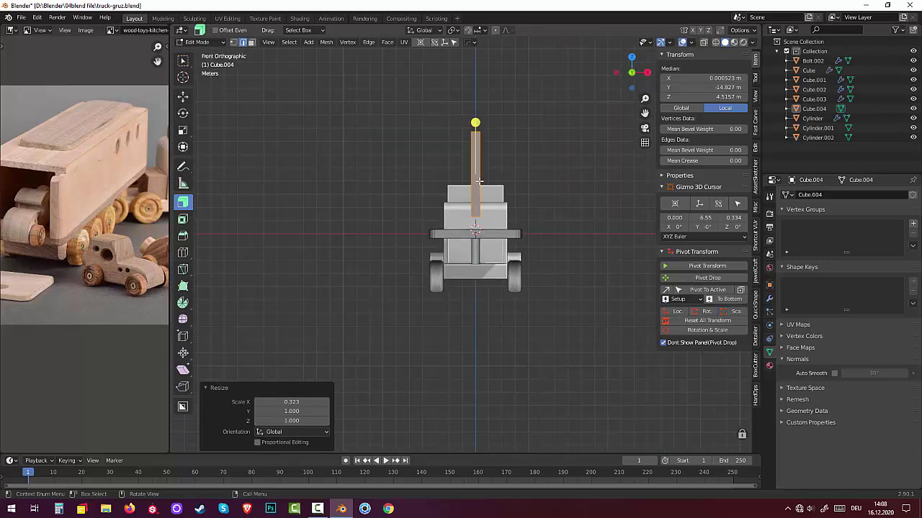
key("g")
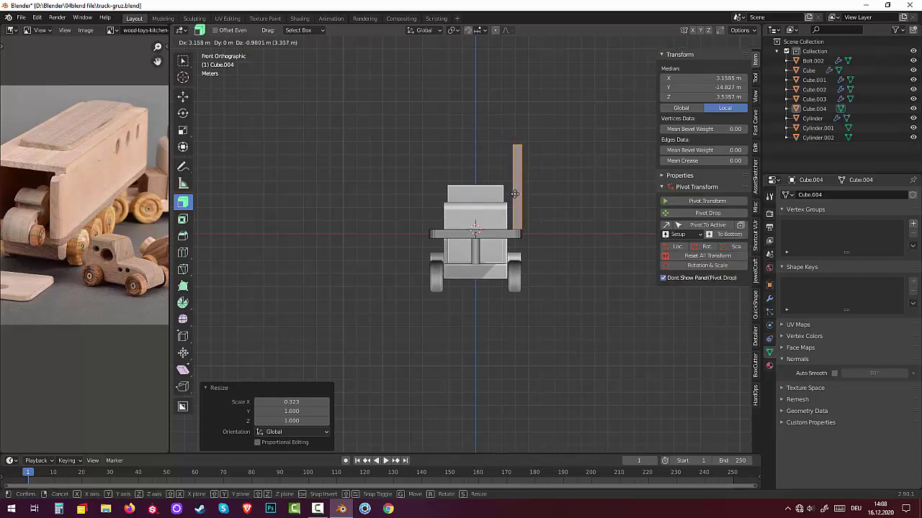
left_click(514, 193)
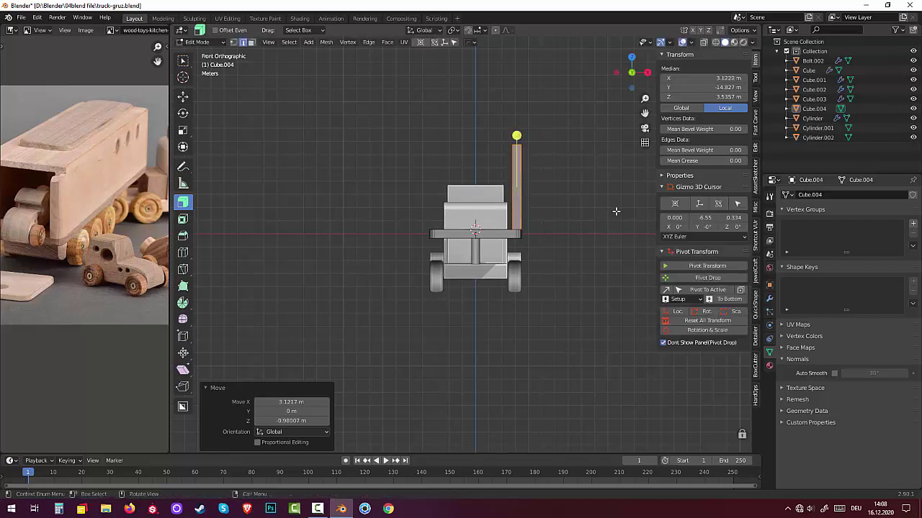
mouse_move(615, 212)
middle_mouse_down()
mouse_move(507, 218)
mouse_move(522, 216)
middle_mouse_up()
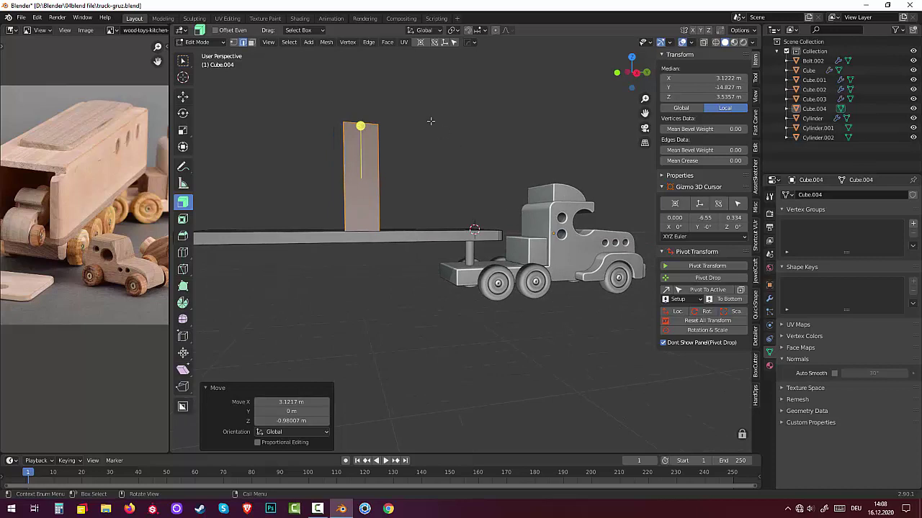
- Confirm the raised block's height with a Z-only scale, then switch to side view
key("s")
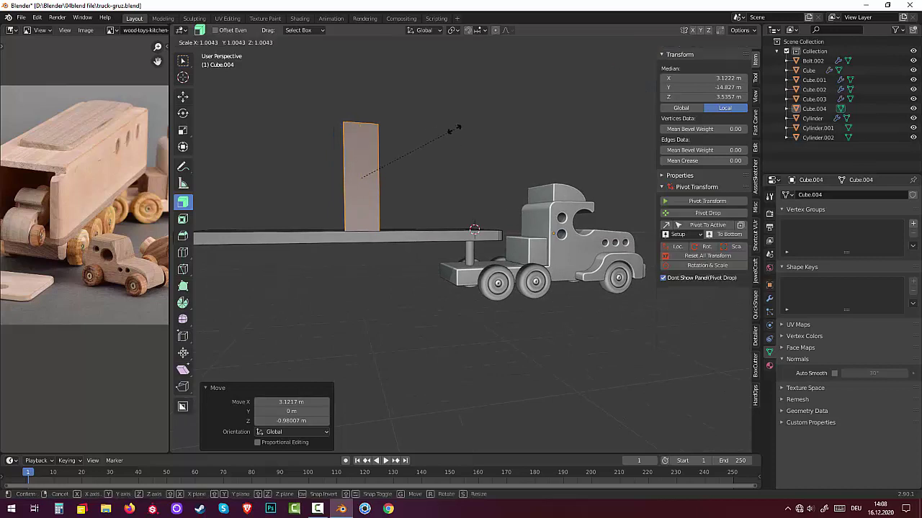
key("z")
left_click(442, 141)
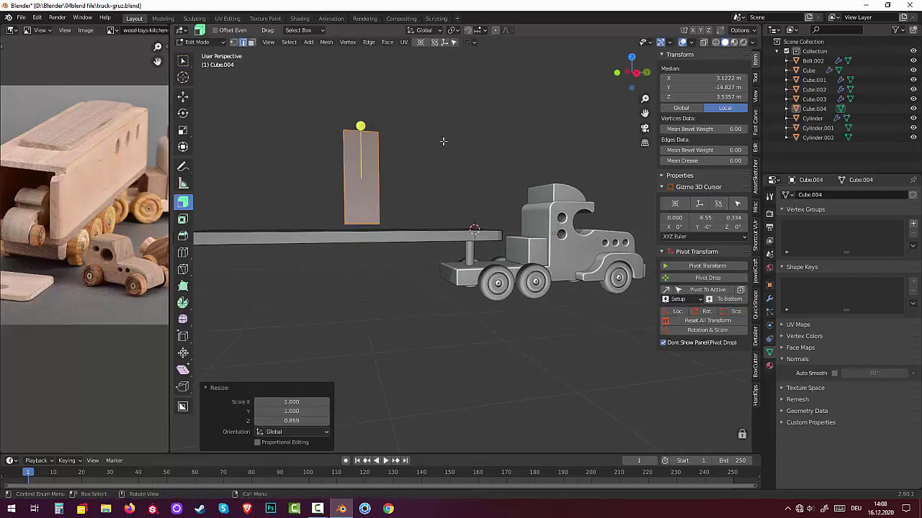
key("KP_3")
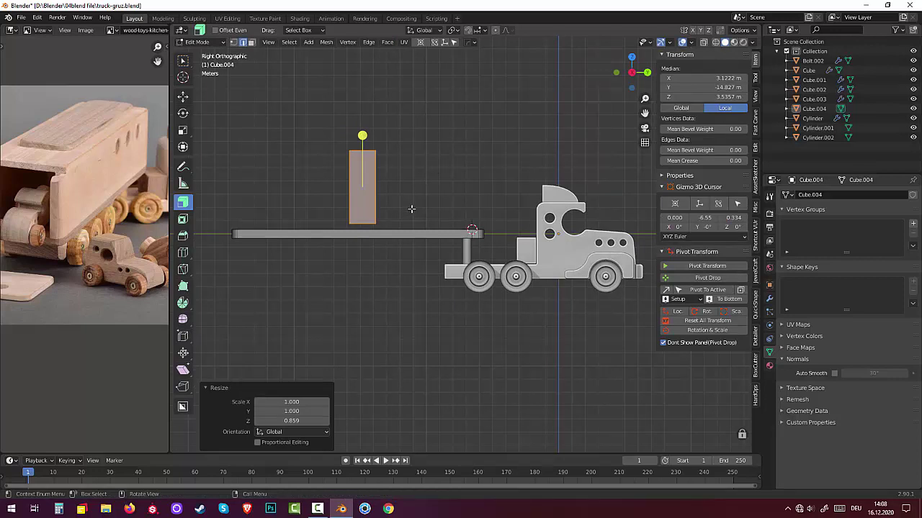
- Stretch the raised face about 9.36 times along Y and shift it into line with the trailer
key("s")
key("y")
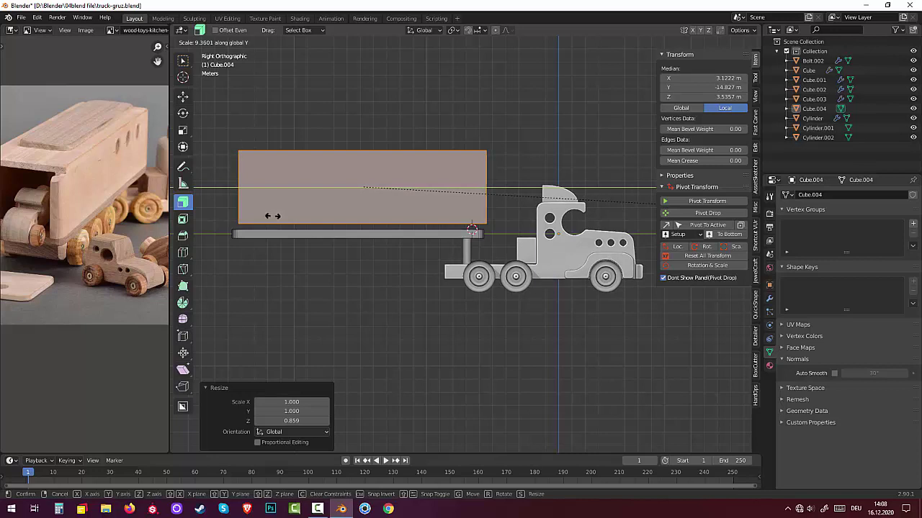
left_click(272, 216)
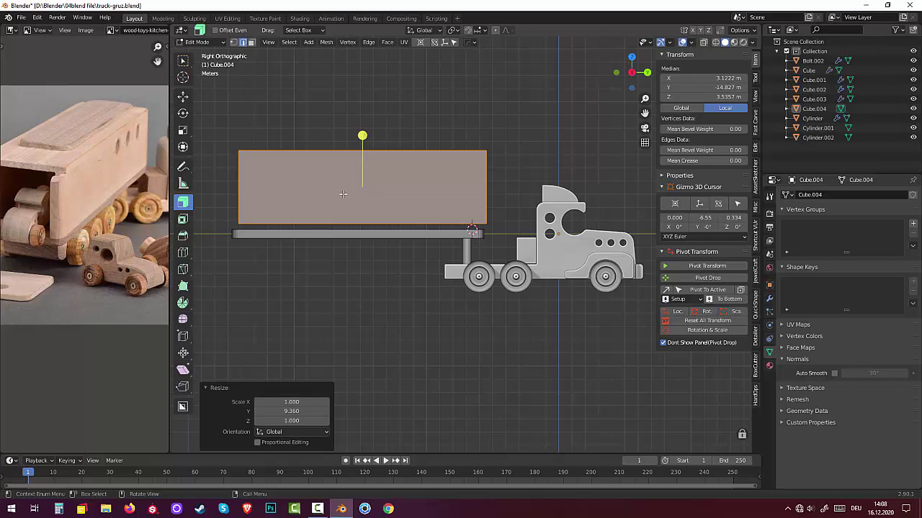
key("g")
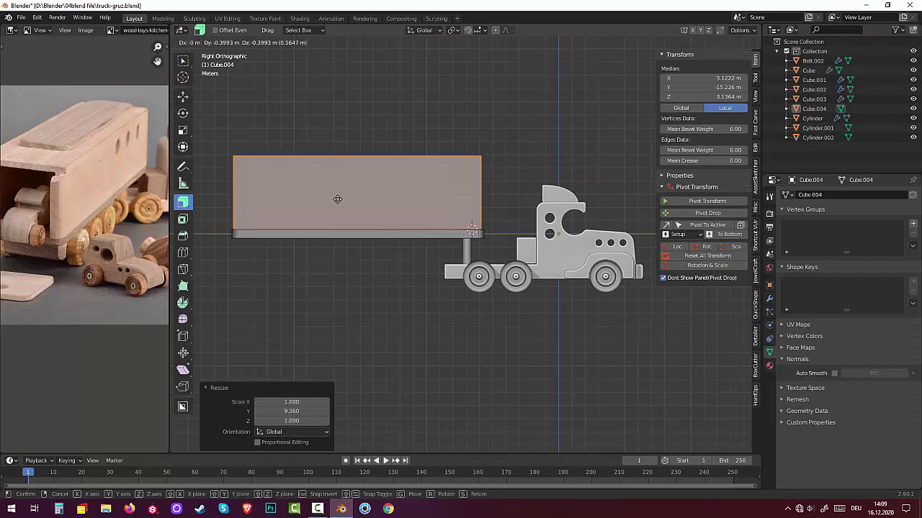
left_click(337, 199)
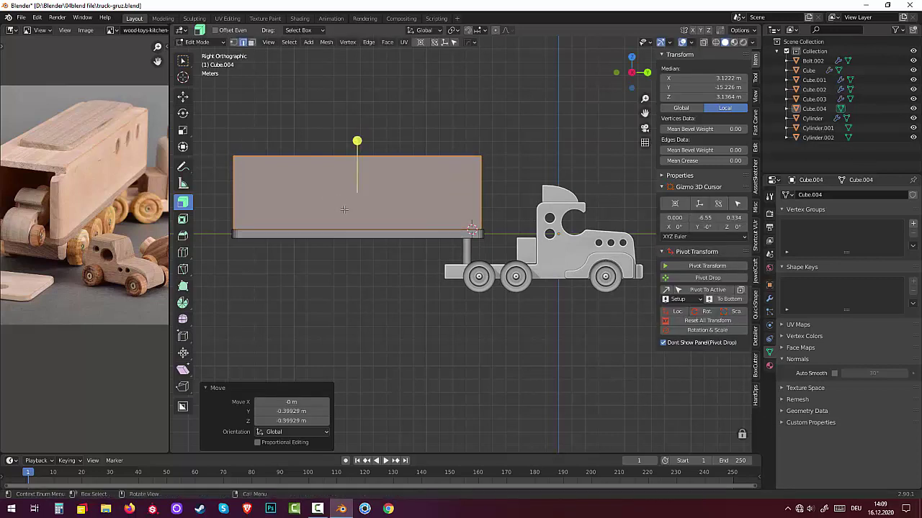
key("g")
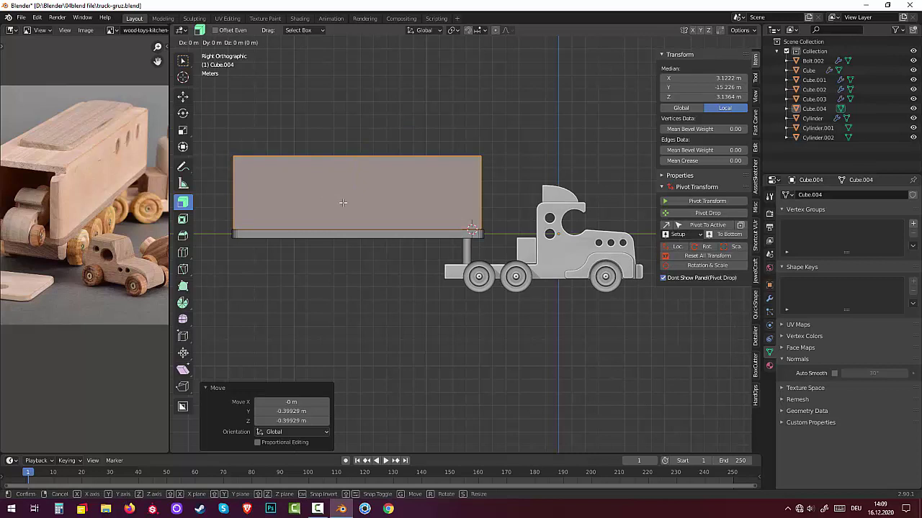
key("y")
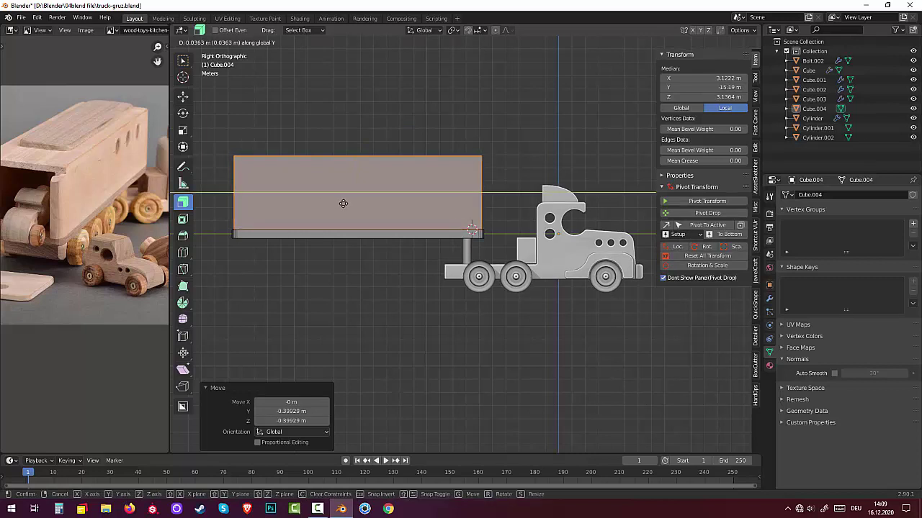
left_click(343, 203)
- Fine-tune the body's length along Y, then return to Object Mode with the trailer selected
key("s")
key("y")
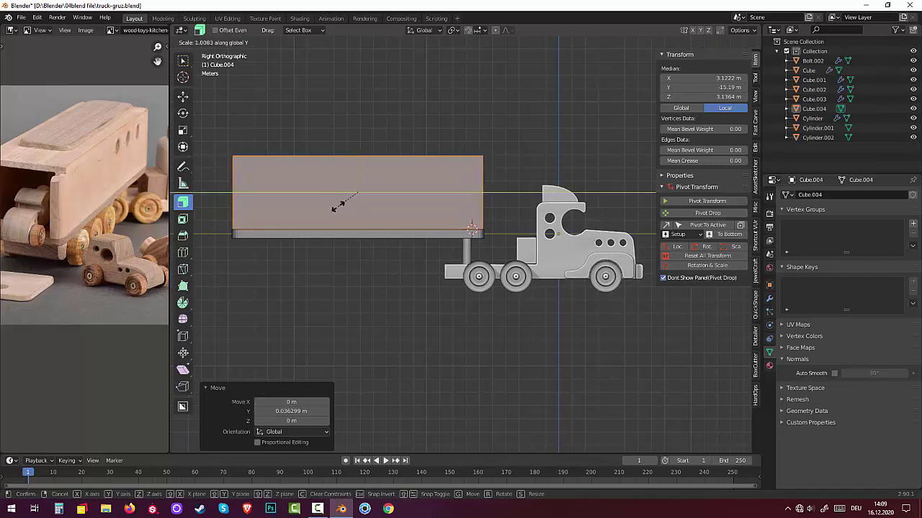
key("Escape")
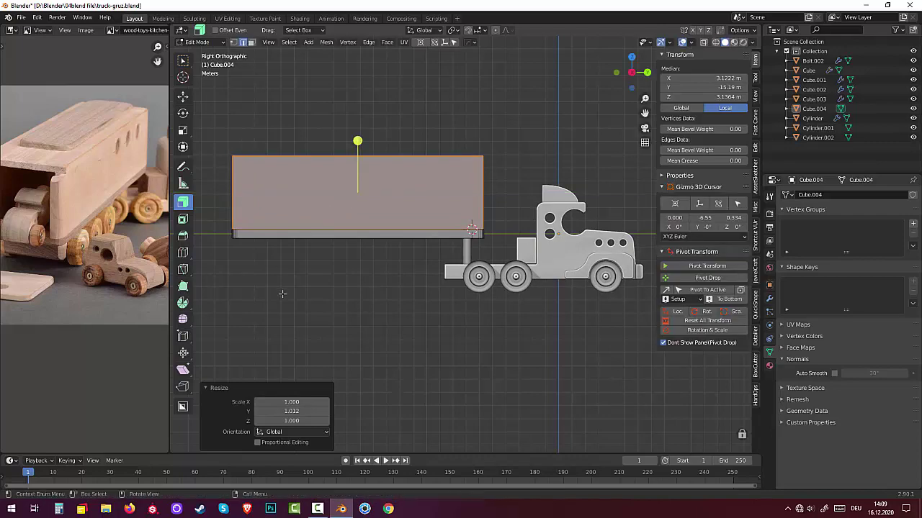
left_click(284, 294)
mouse_move(284, 294)
middle_mouse_down()
mouse_move(344, 311)
mouse_move(304, 304)
middle_mouse_up()
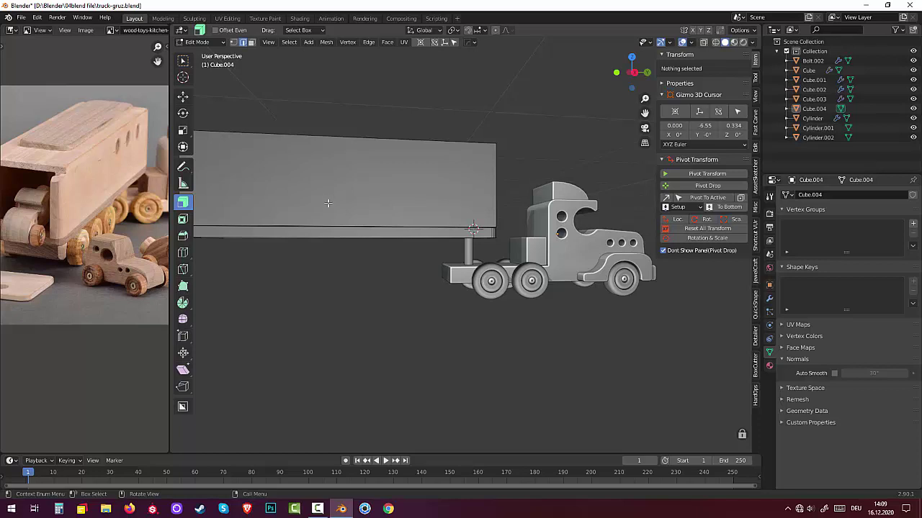
left_click(331, 201)
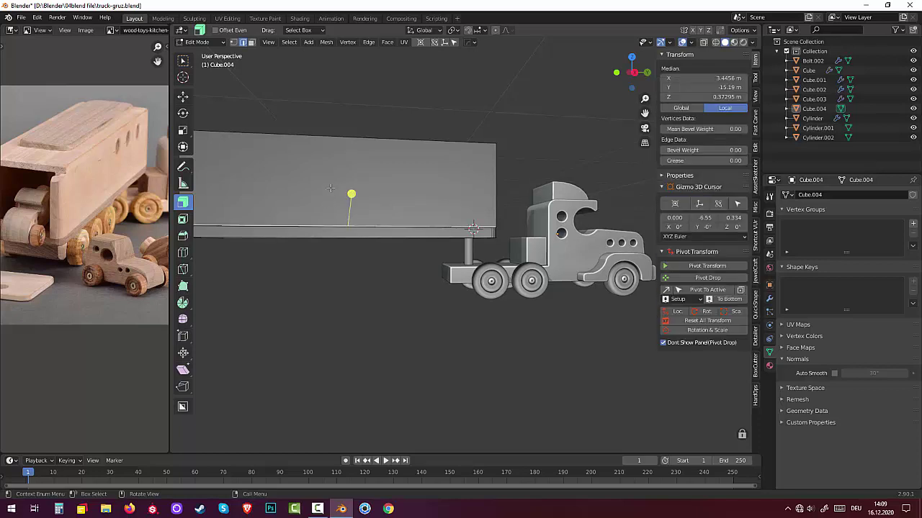
key("Tab")
left_click(334, 188)
mouse_move(339, 196)
middle_mouse_down()
mouse_move(316, 235)
mouse_move(347, 227)
middle_mouse_up()
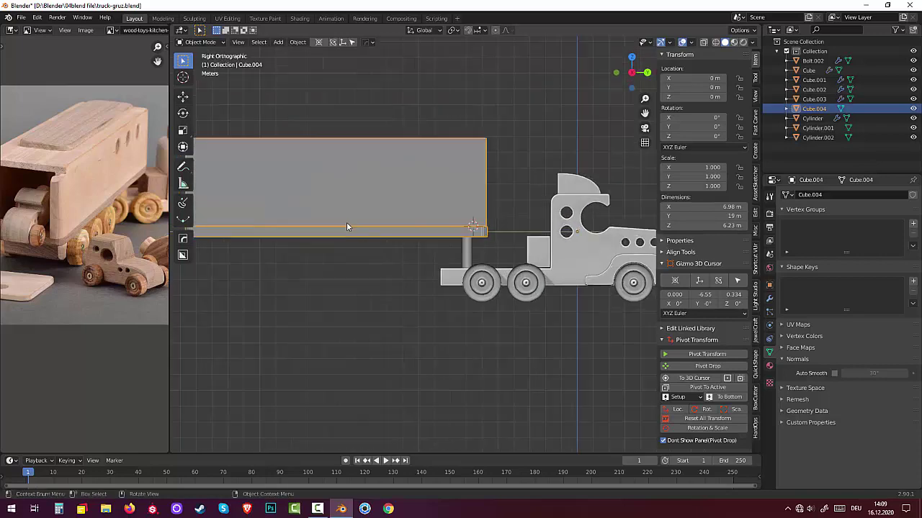
- Raise the trailer body about 0.24 m along Z
scroll(347, 226, "up", 2)
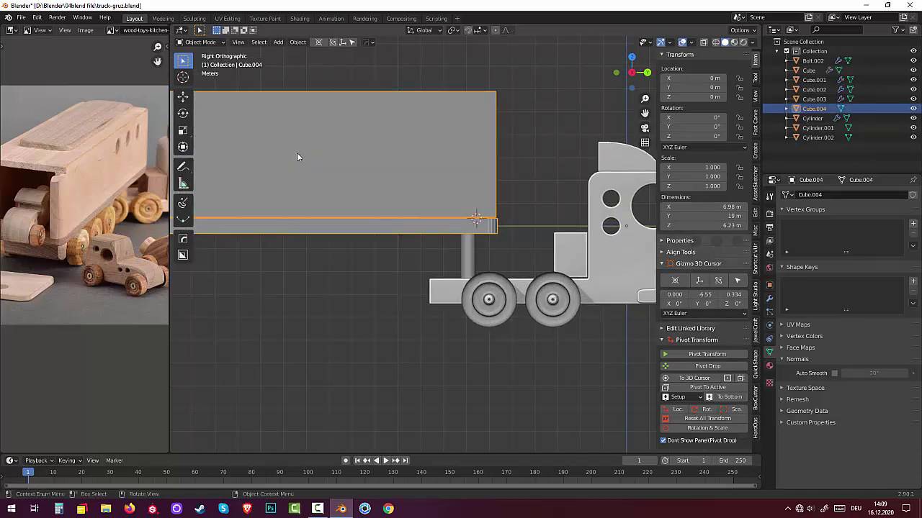
key("g")
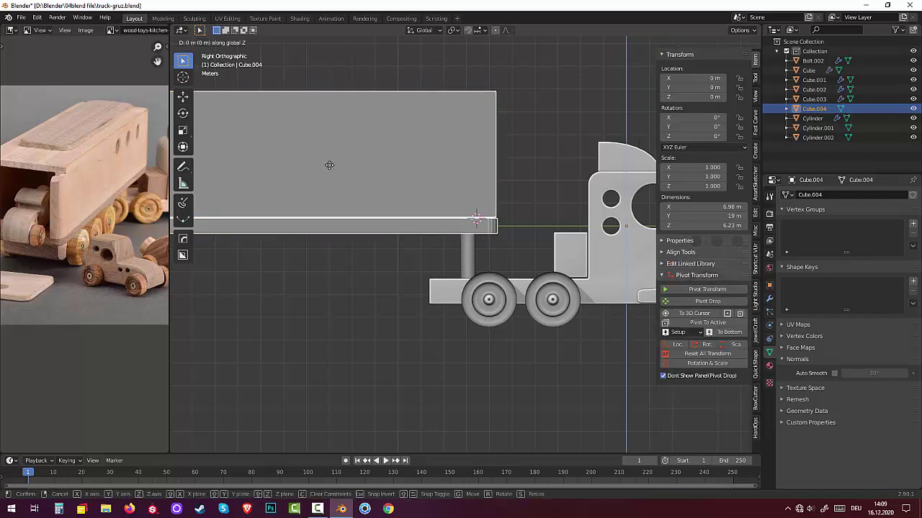
key("z")
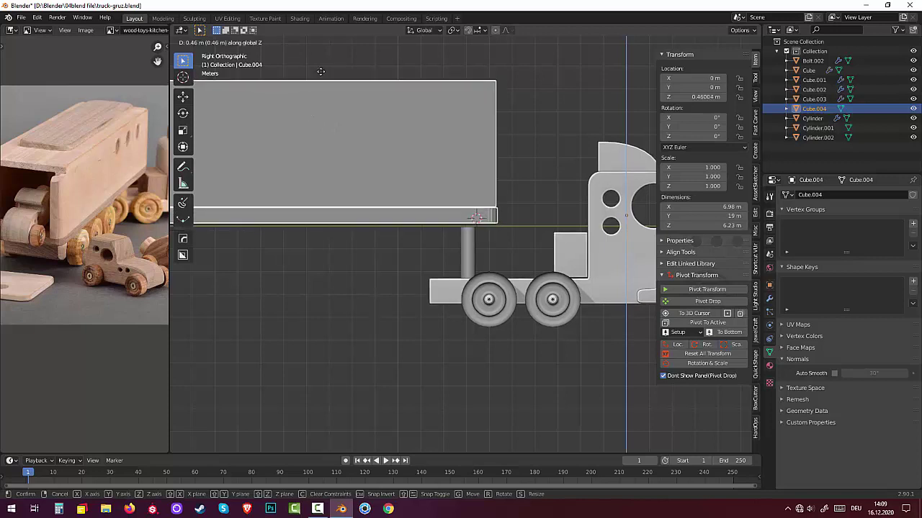
left_click(326, 110)
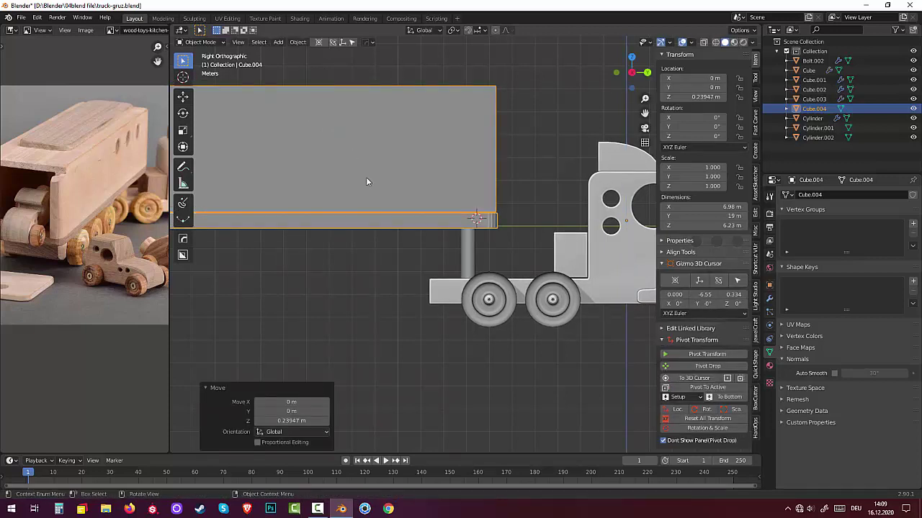
- Separate the side wall faces into their own object, Cube.005, and select it
key("Tab")
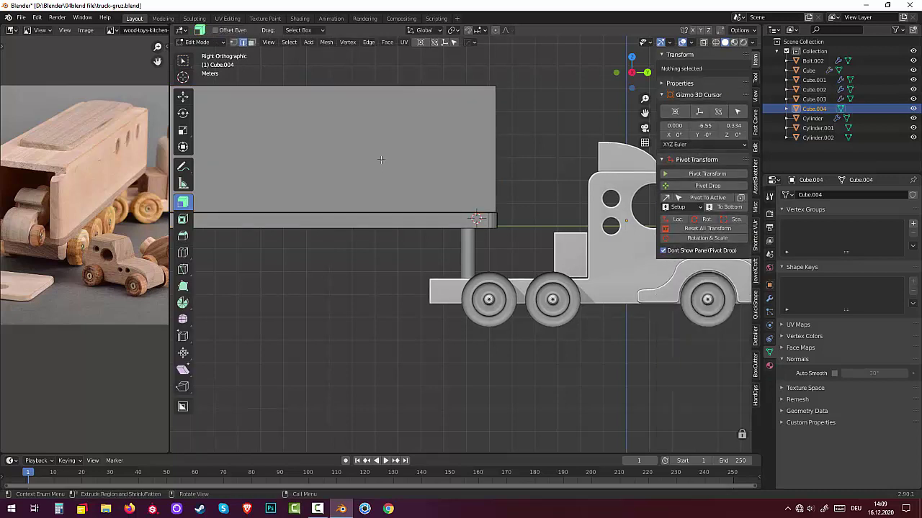
key("3")
left_click(381, 163)
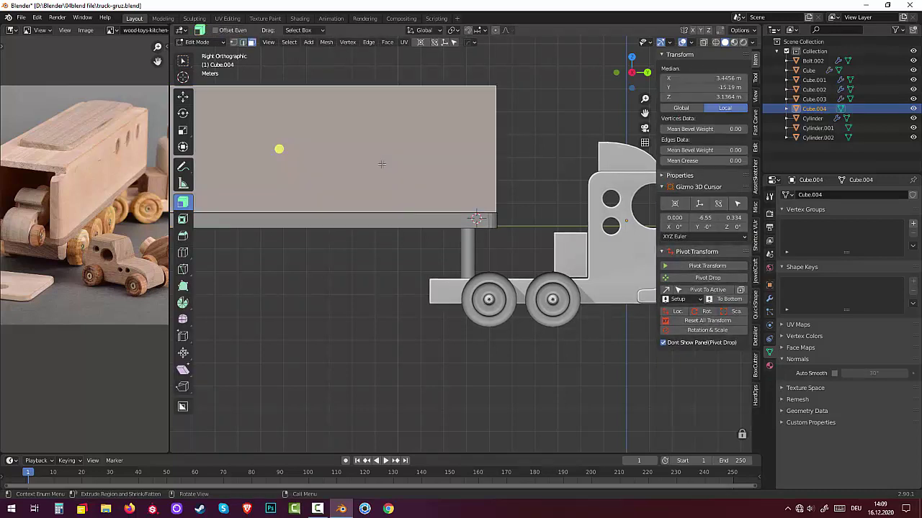
key("ctrl+KP_Add")
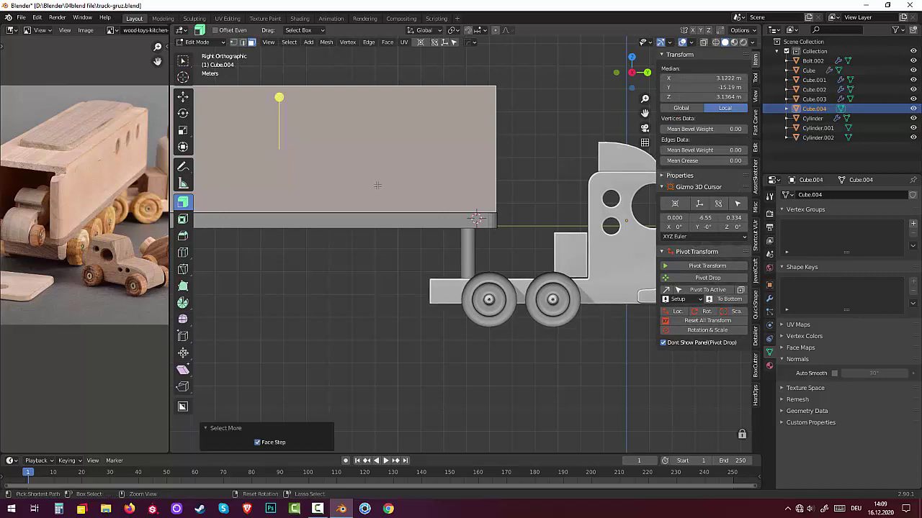
key("p")
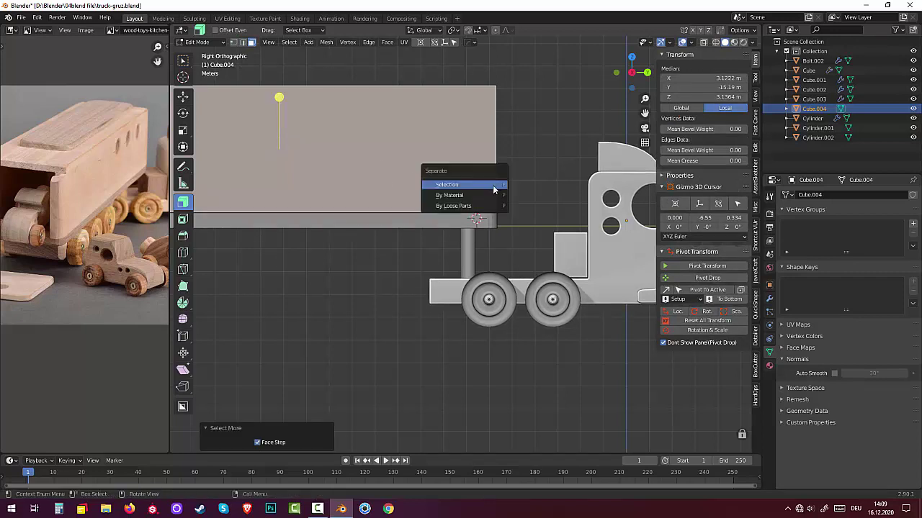
left_click(493, 185)
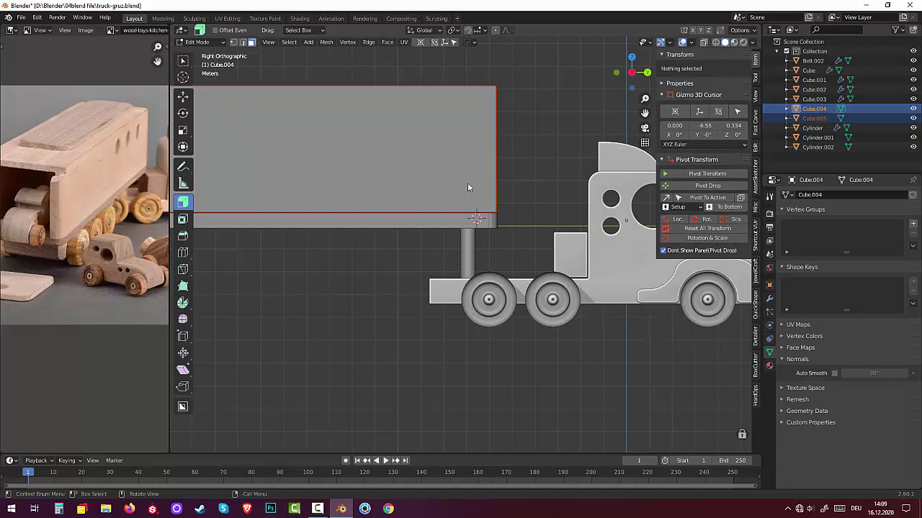
key("Tab")
left_click(444, 172)
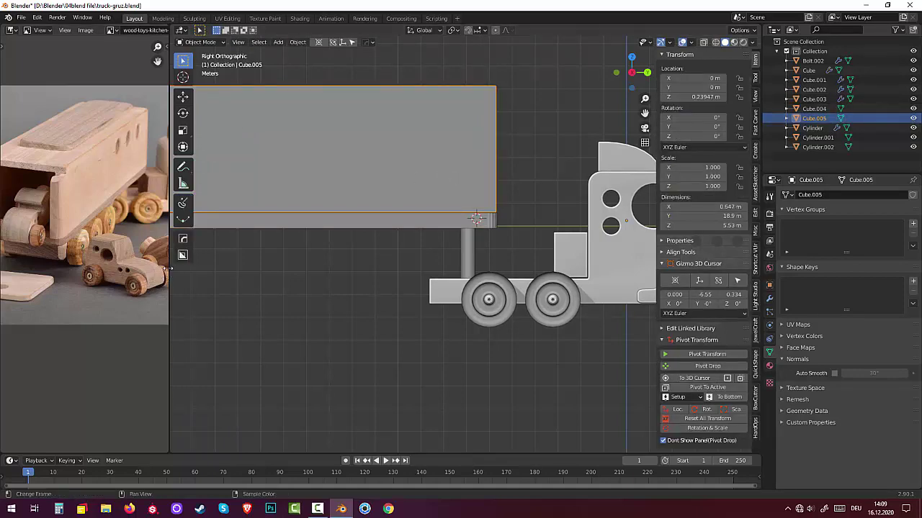
- Adjust the side panel's height along Z and orbit to a perspective view
left_click_drag(170, 269, 25, 288)
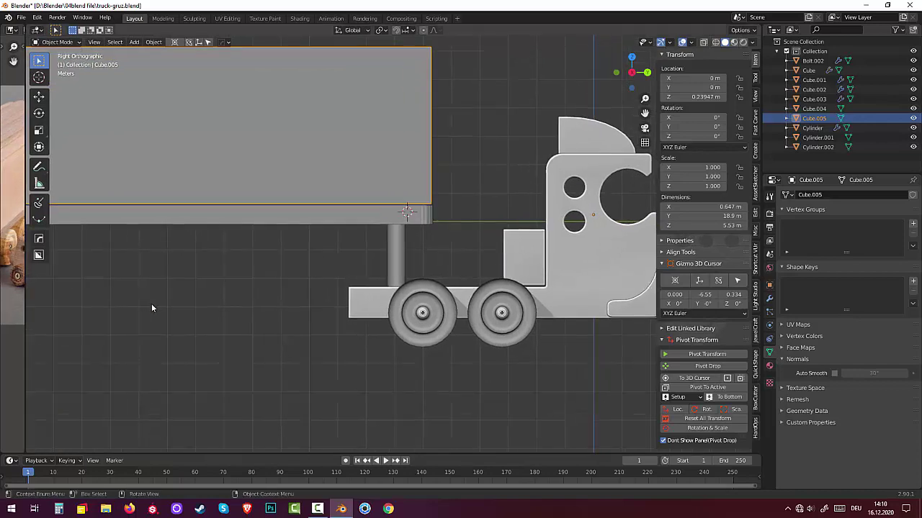
scroll(152, 301, "down", 3)
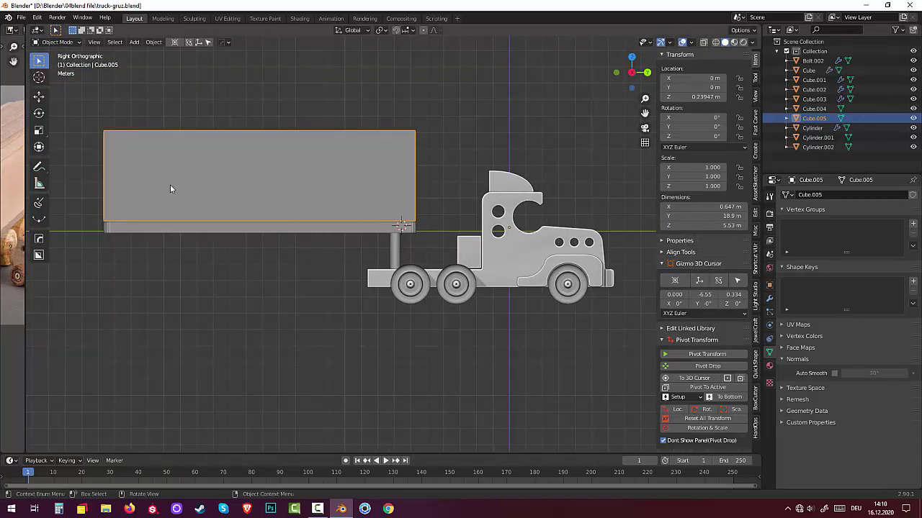
key("g")
key("z")
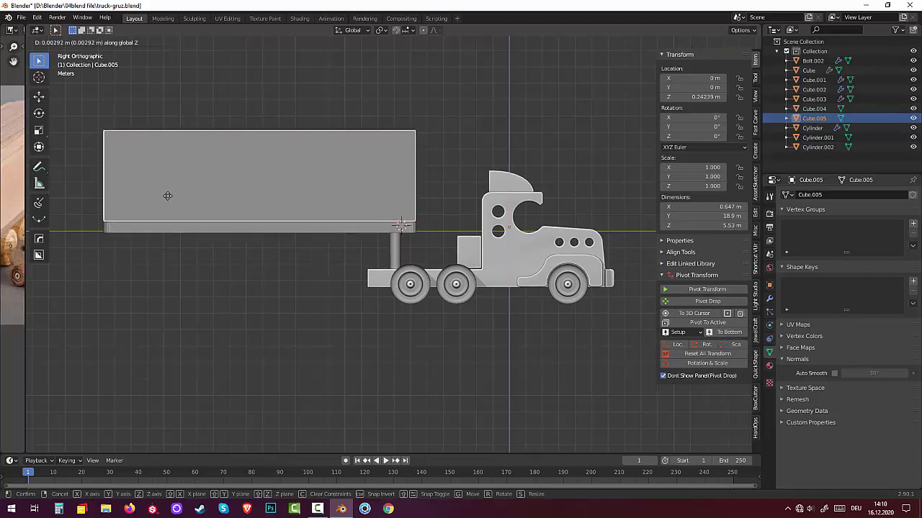
left_click(166, 200)
left_click(177, 245)
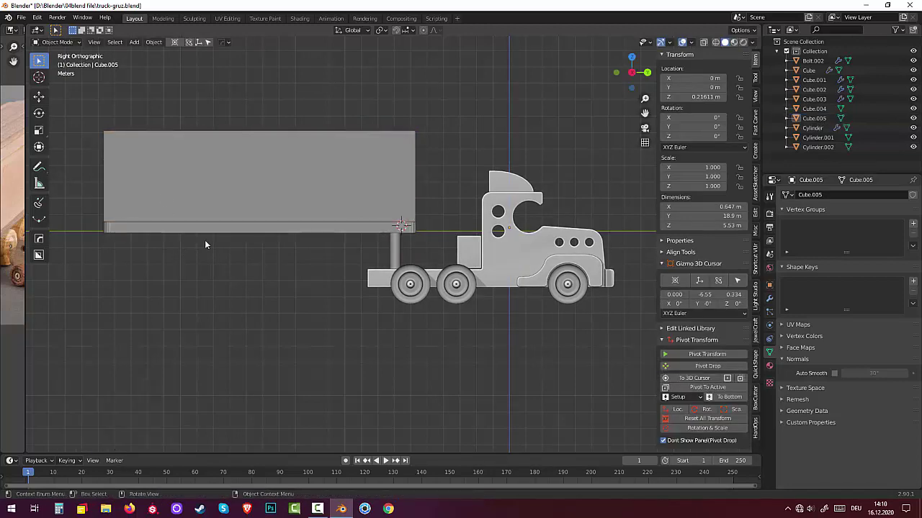
mouse_move(204, 240)
middle_mouse_down()
mouse_move(312, 286)
mouse_move(311, 264)
middle_mouse_up()
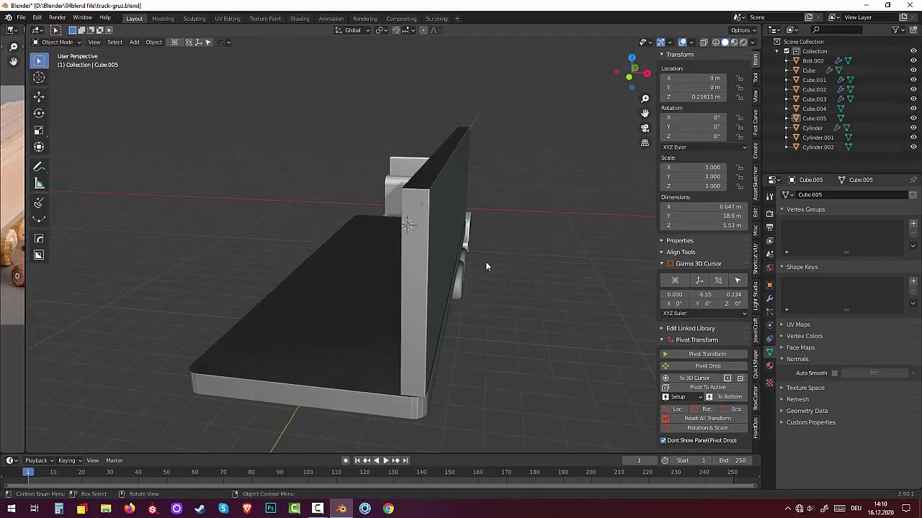
- Bevel the wall's two vertical end edges with 4 segments
key("Tab")
left_click(425, 291)
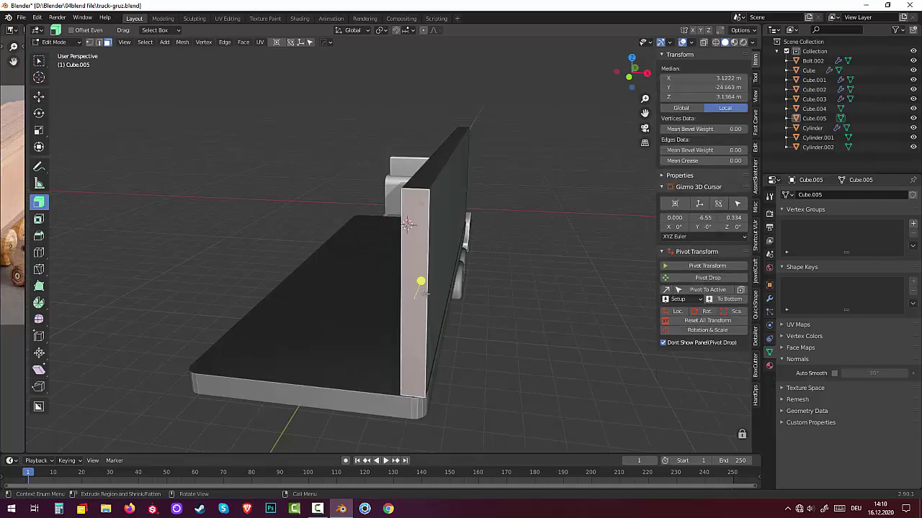
key("2")
left_click(428, 293)
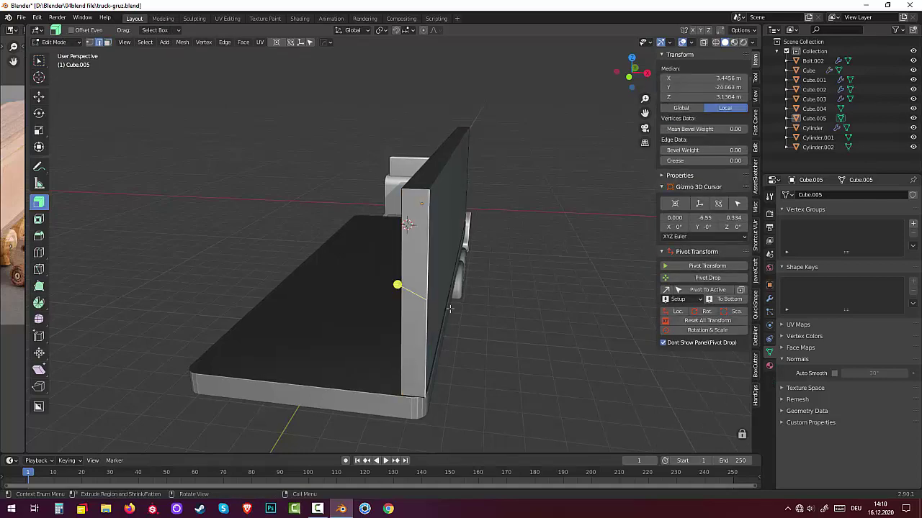
mouse_move(430, 294)
middle_mouse_down()
mouse_move(352, 347)
mouse_move(315, 335)
middle_mouse_up()
left_click(361, 240, "shift")
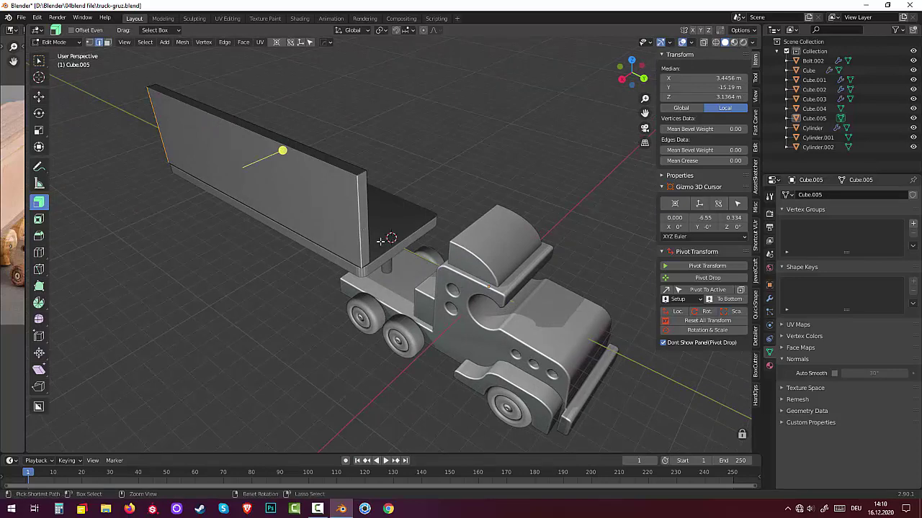
key("ctrl+b")
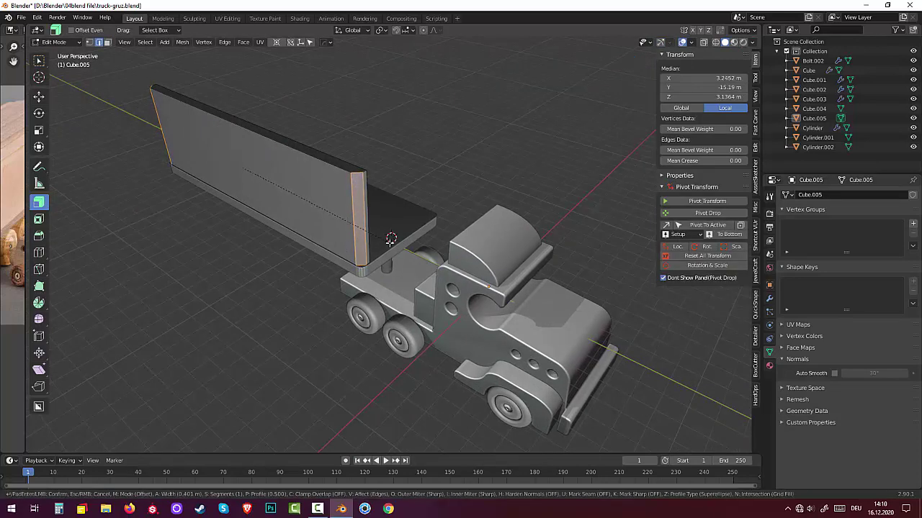
scroll(390, 239, "up", 1)
scroll(390, 239, "up", 1)
scroll(391, 239, "up", 1)
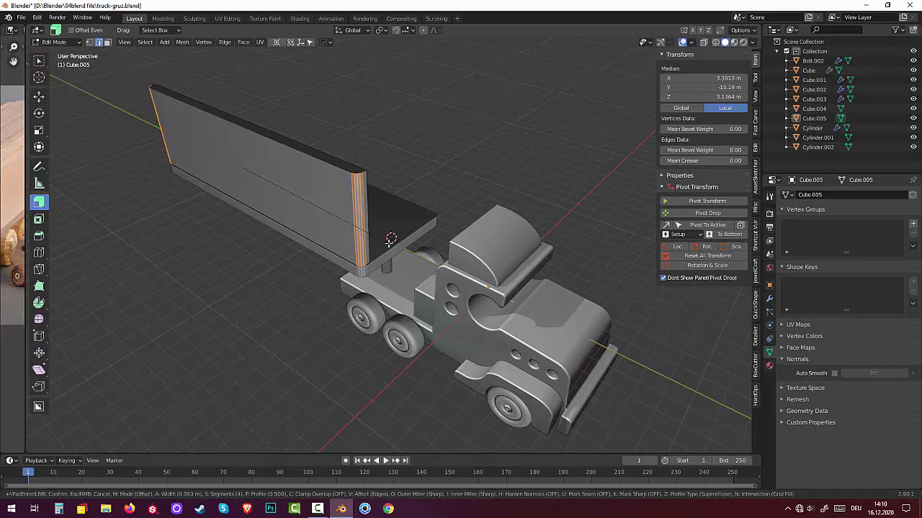
left_click(391, 239)
left_click(246, 344)
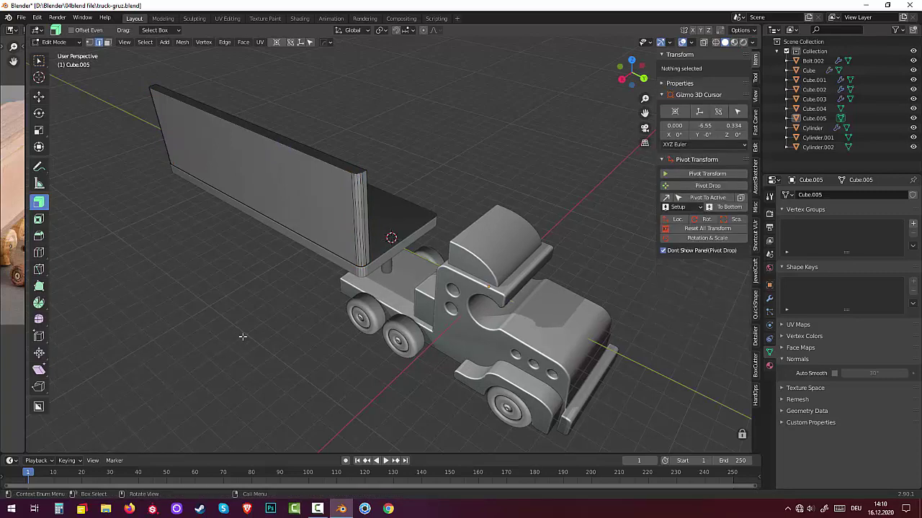
mouse_move(243, 334)
middle_mouse_down()
mouse_move(368, 301)
mouse_move(389, 331)
middle_mouse_up()
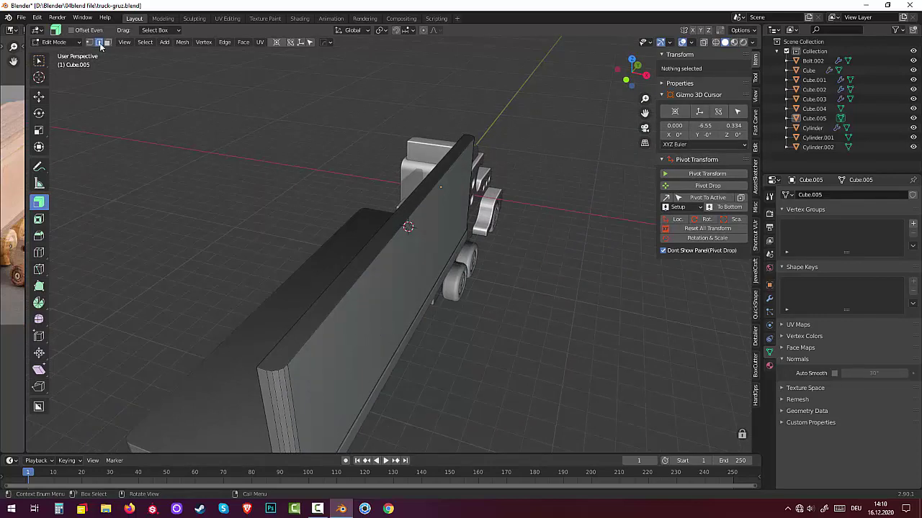
- Back in Object Mode, set the wall's origin to the 3D cursor
left_click(107, 42, "shift")
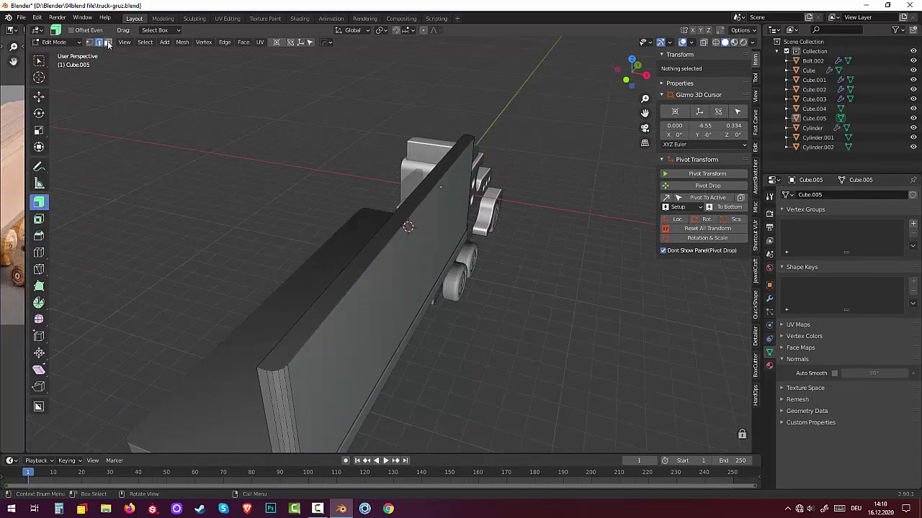
key("Tab")
left_click(396, 307)
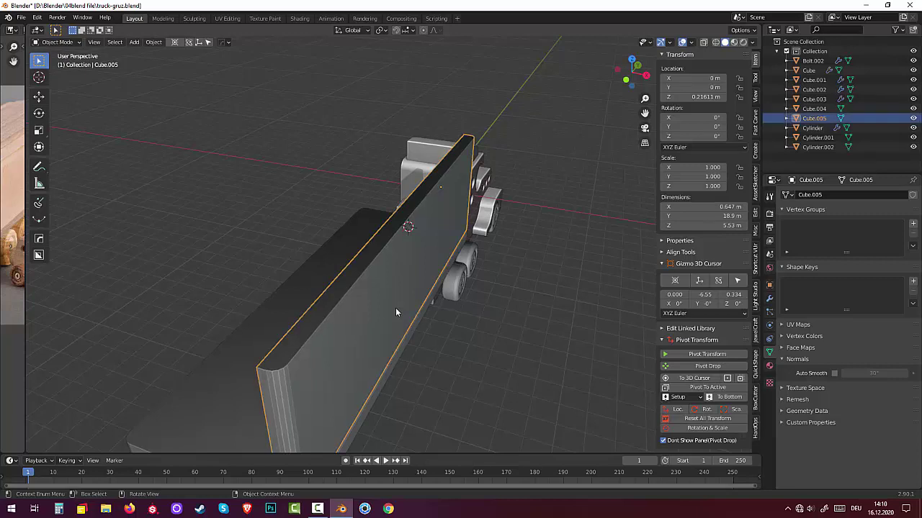
scroll(399, 310, "down", 2)
middle_click_drag(412, 308, 421, 309)
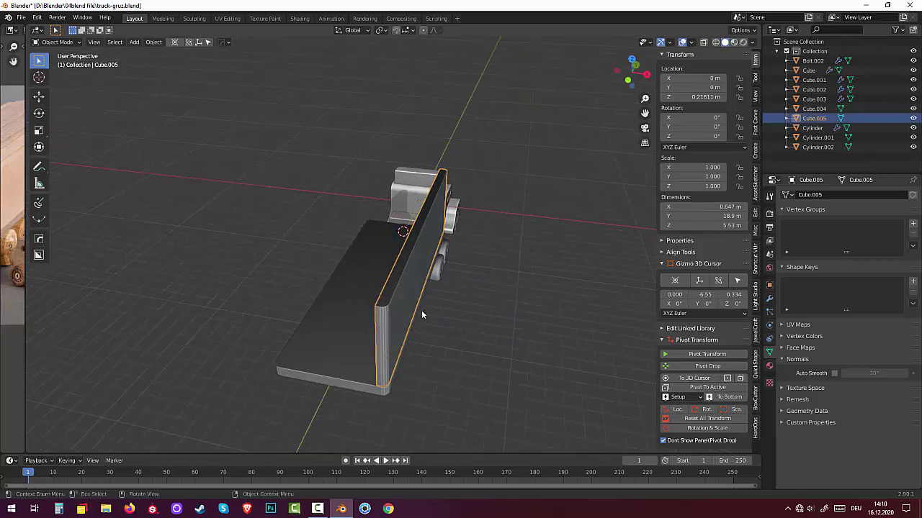
left_click(155, 41)
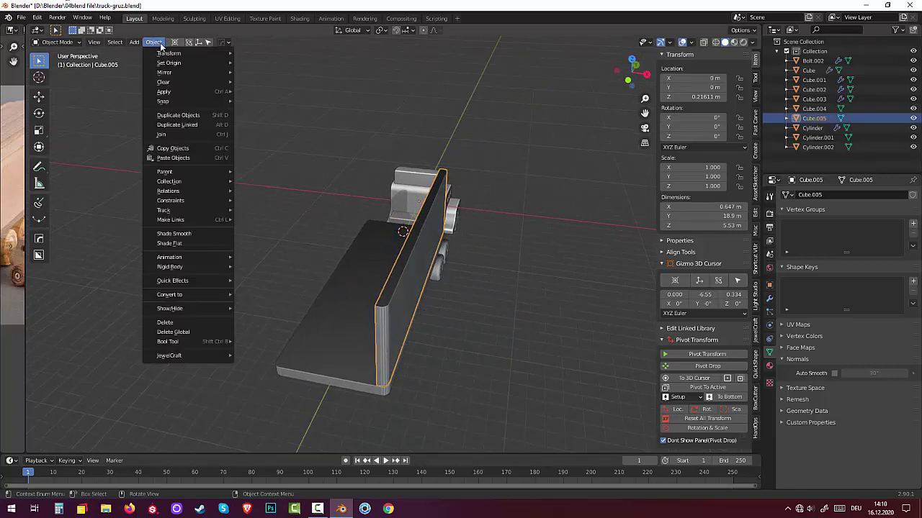
mouse_move(170, 63)
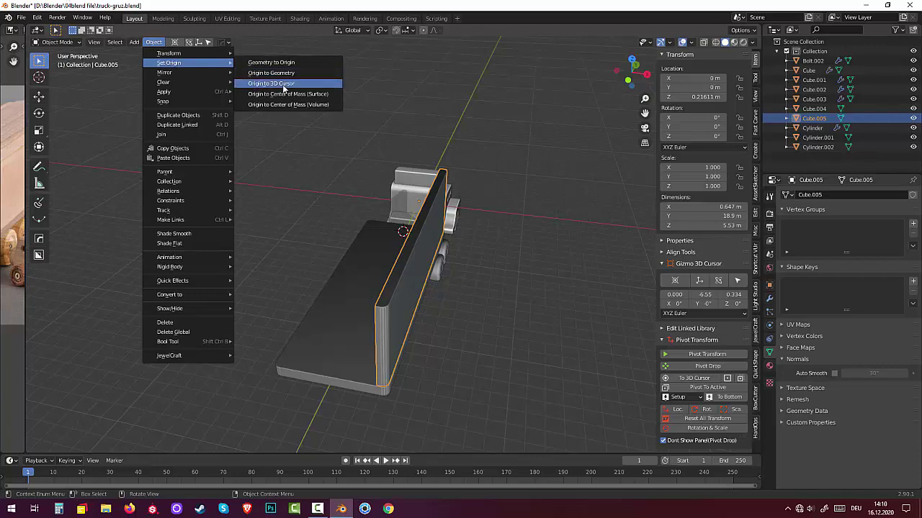
left_click(284, 85)
mouse_move(282, 85)
middle_mouse_down()
mouse_move(512, 301)
mouse_move(515, 334)
mouse_move(476, 345)
mouse_move(402, 324)
mouse_move(397, 268)
middle_mouse_up()
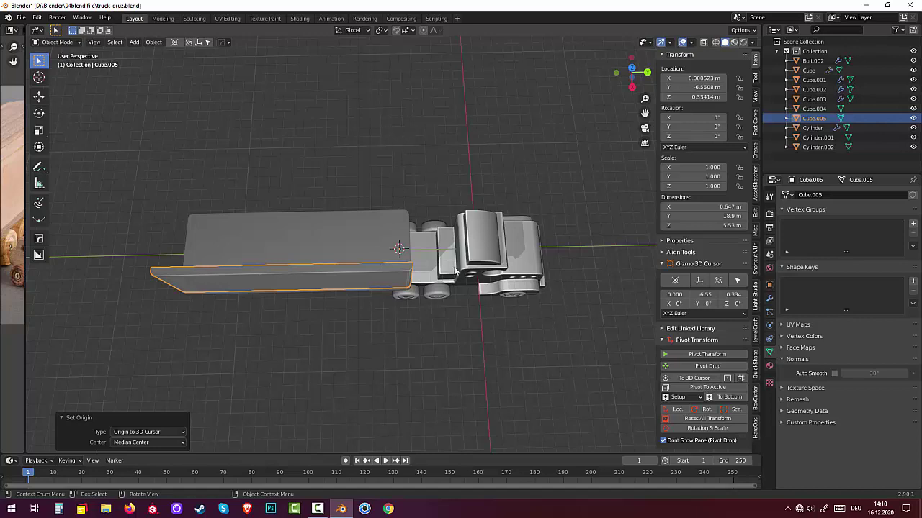
- Reset the 3D cursor to world origin, move the wall's origin there, and apply rotation and scale
left_click(195, 44)
left_click(175, 43)
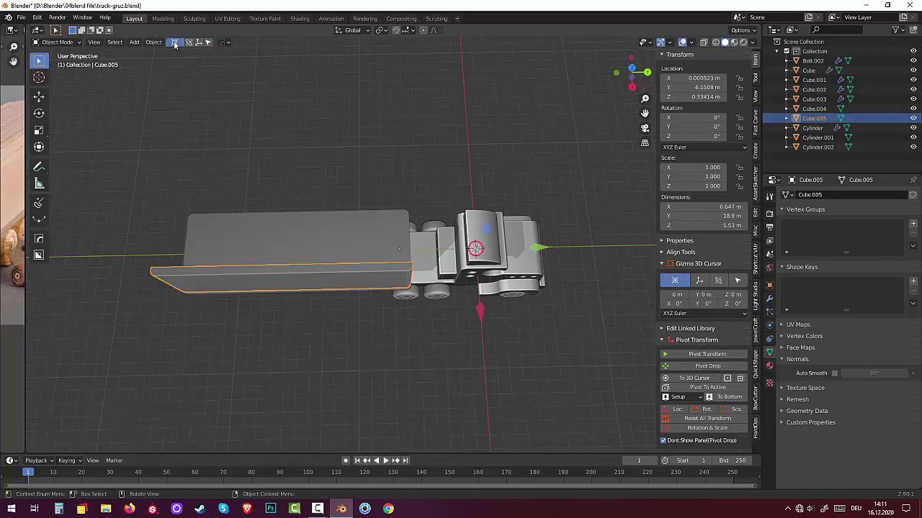
left_click(175, 43)
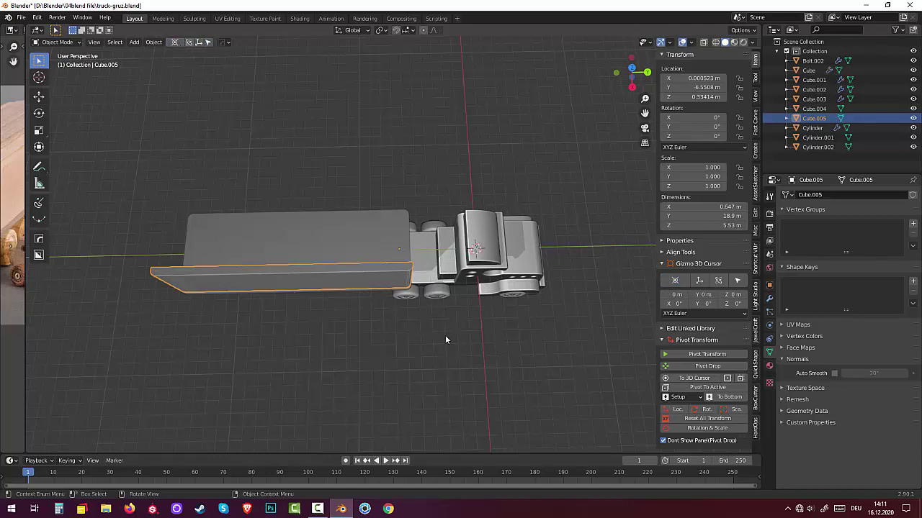
middle_click_drag(445, 335, 529, 279)
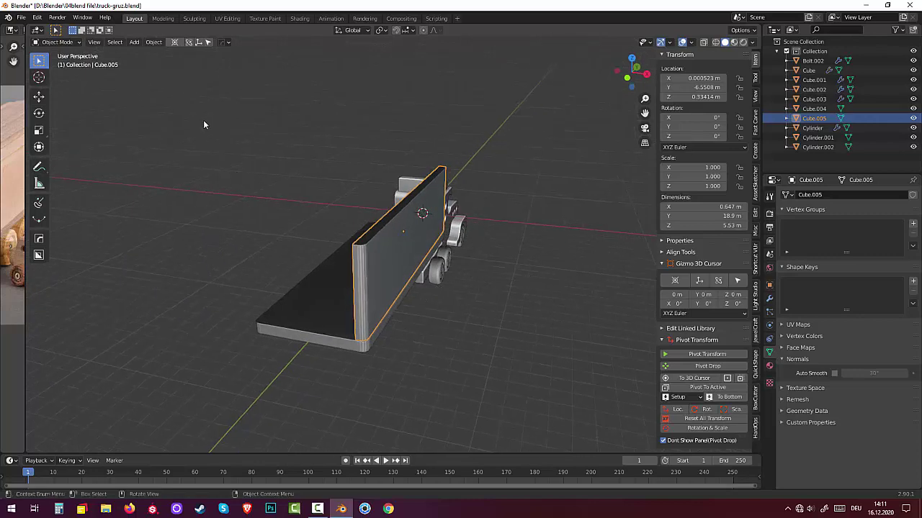
left_click(152, 42)
mouse_move(169, 63)
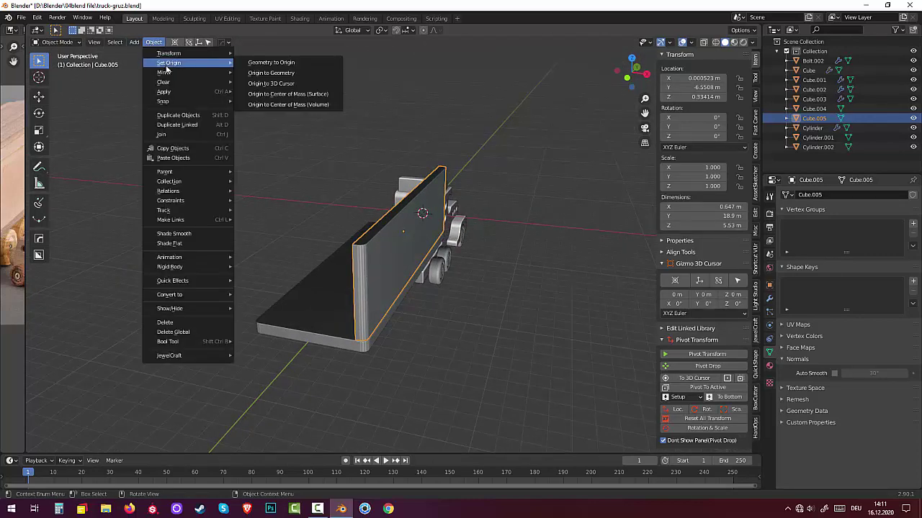
left_click(305, 84)
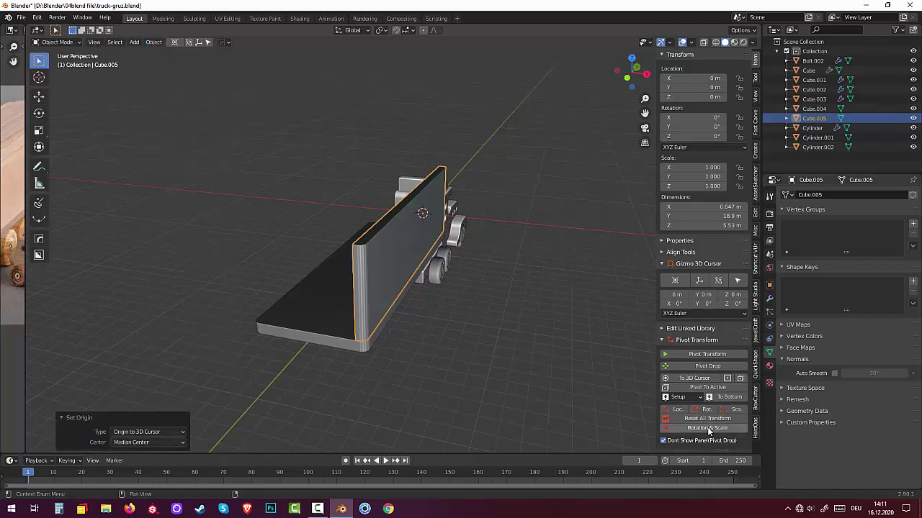
left_click(706, 427)
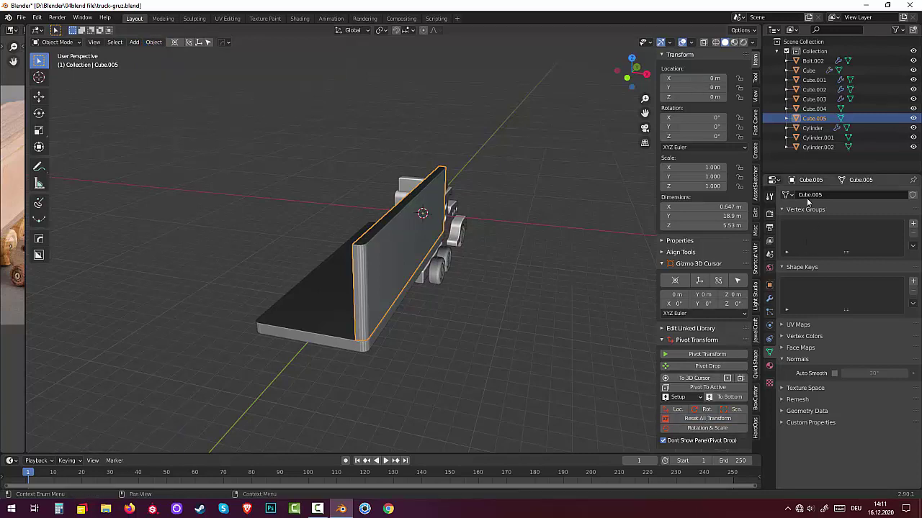
- Add a Mirror modifier on X to create the opposite side wall
left_click(769, 297)
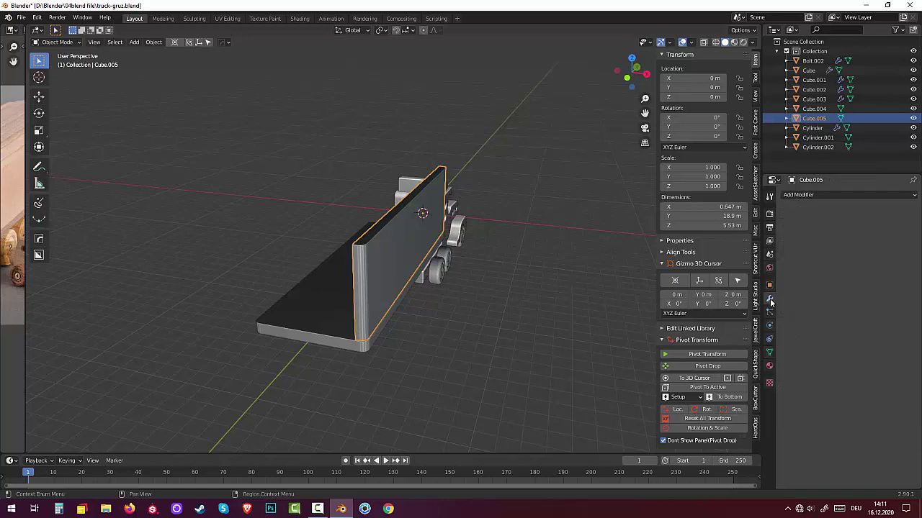
left_click(800, 195)
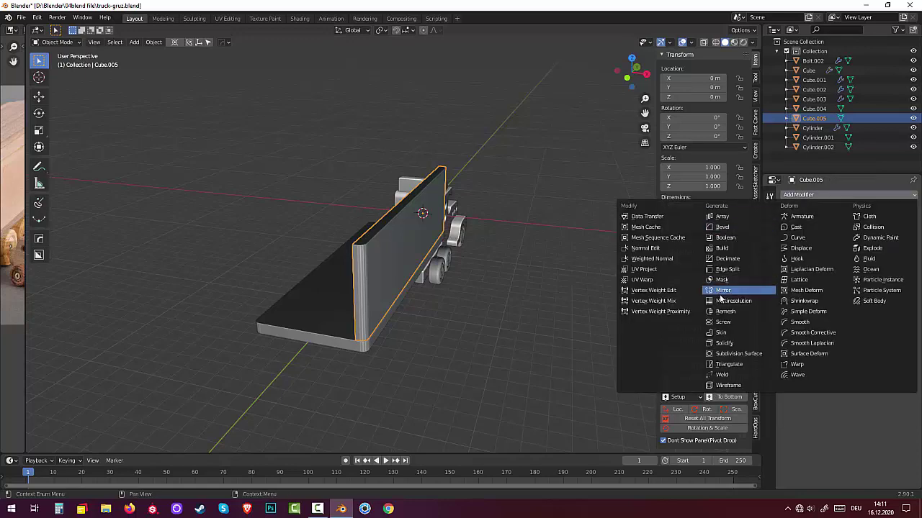
left_click(722, 290)
mouse_move(523, 321)
middle_mouse_down()
mouse_move(545, 333)
mouse_move(548, 370)
mouse_move(535, 397)
mouse_move(466, 338)
mouse_move(525, 317)
mouse_move(510, 302)
mouse_move(436, 293)
middle_mouse_up()
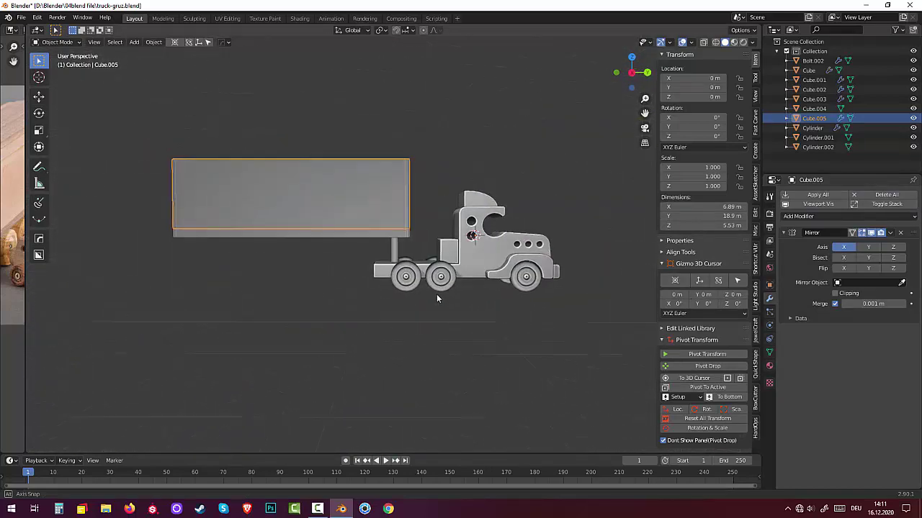
left_click(320, 233)
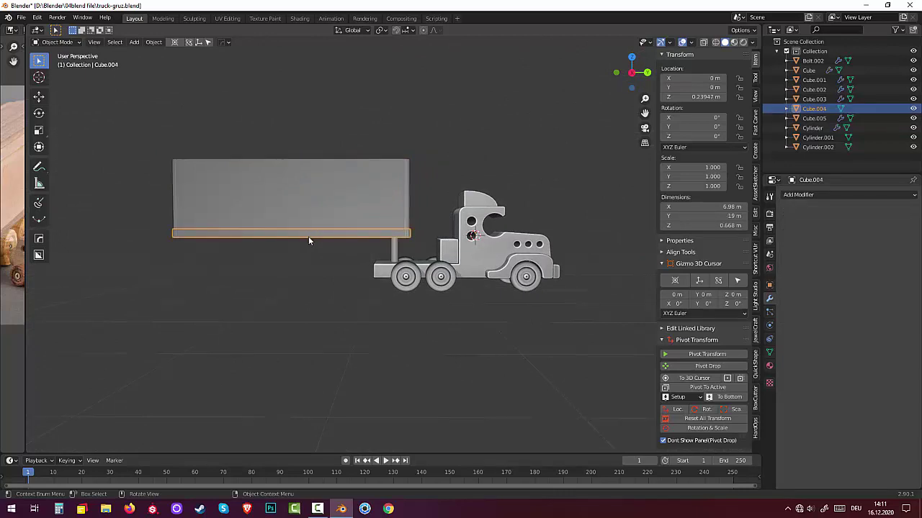
- Duplicate the floor plate and raise the copy to Z 6.4471 m onto the wall tops
key("shift+d")
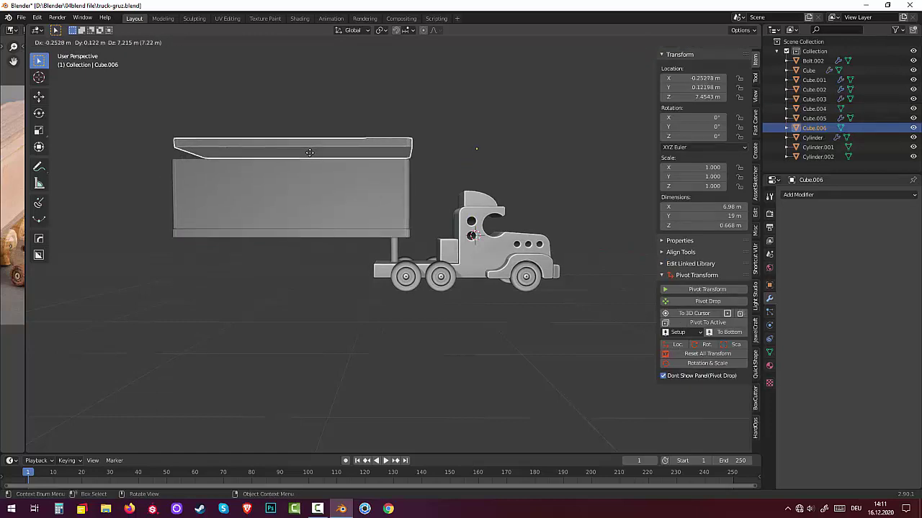
key("z")
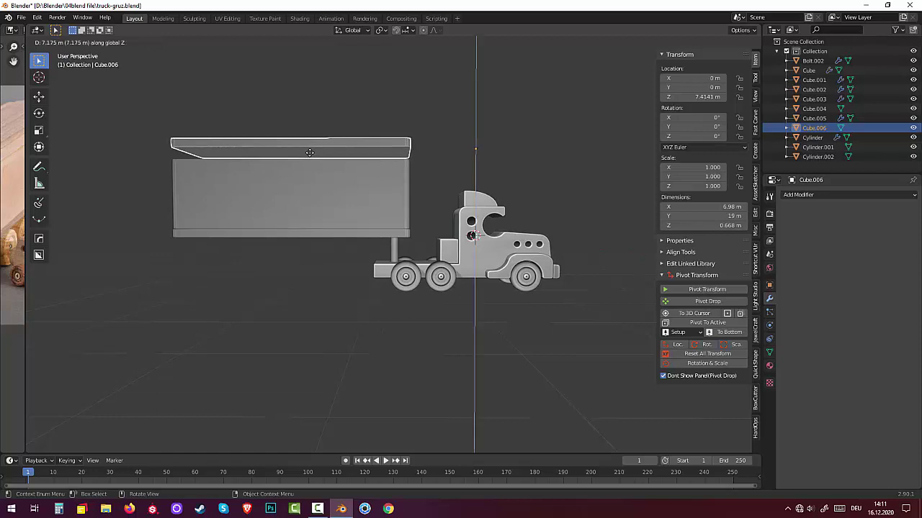
left_click(310, 153)
key("KP_3")
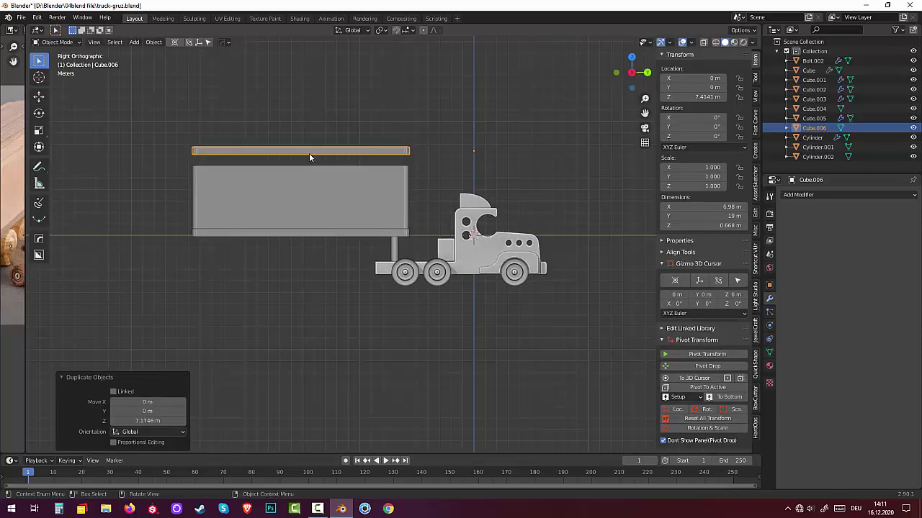
key("g")
key("z")
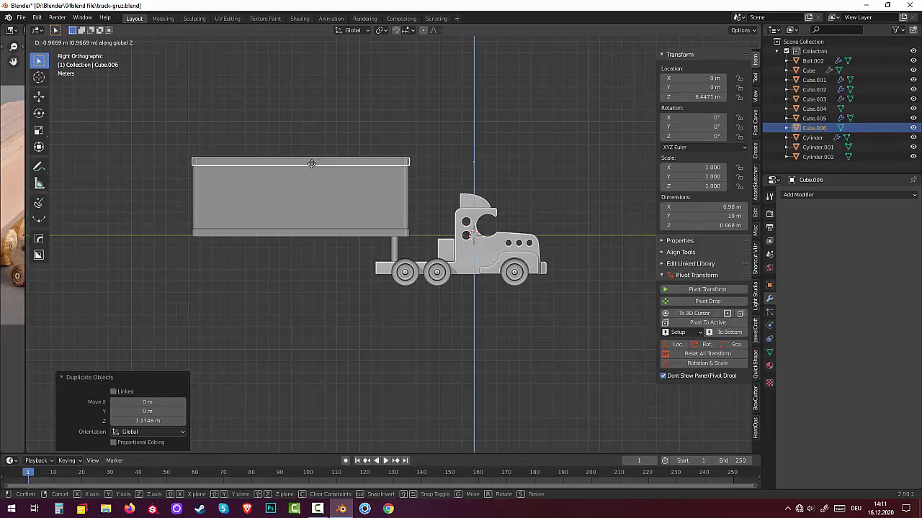
left_click(311, 163)
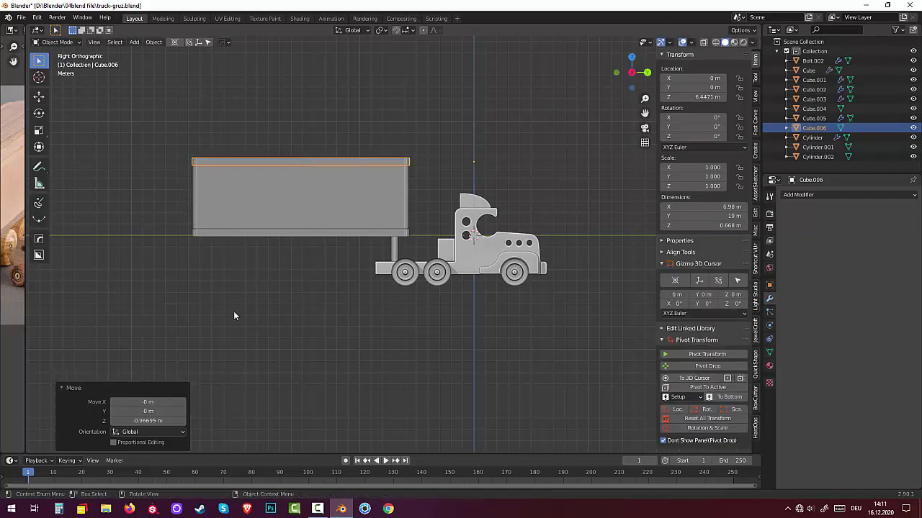
mouse_move(240, 324)
middle_mouse_down()
mouse_move(276, 322)
mouse_move(257, 315)
mouse_move(203, 321)
mouse_move(87, 351)
mouse_move(85, 362)
mouse_move(97, 366)
mouse_move(158, 365)
mouse_move(177, 351)
mouse_move(232, 348)
mouse_move(268, 328)
mouse_move(187, 333)
mouse_move(25, 264)
middle_mouse_up()
scroll(255, 327, "down", 4)
- Widen the image panel, load images1.jpg as the reference, and pan it into view
left_click_drag(25, 263, 309, 277)
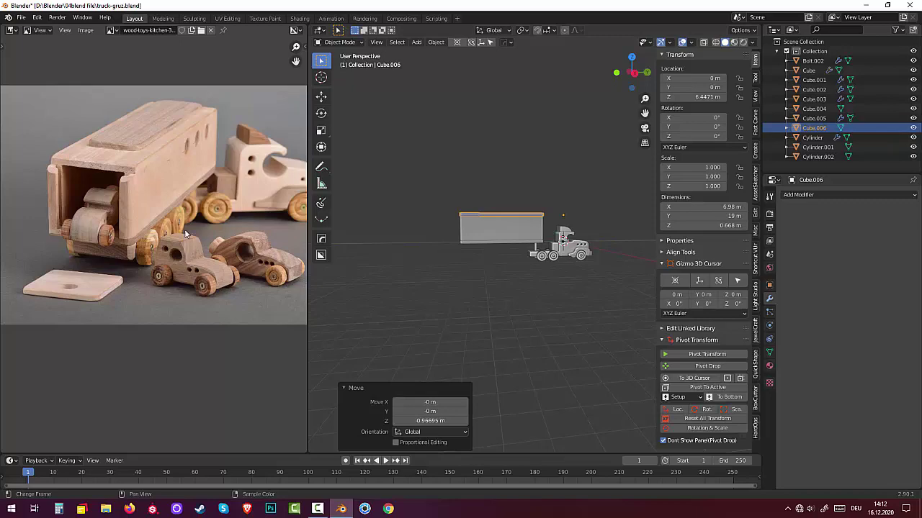
left_click(201, 30)
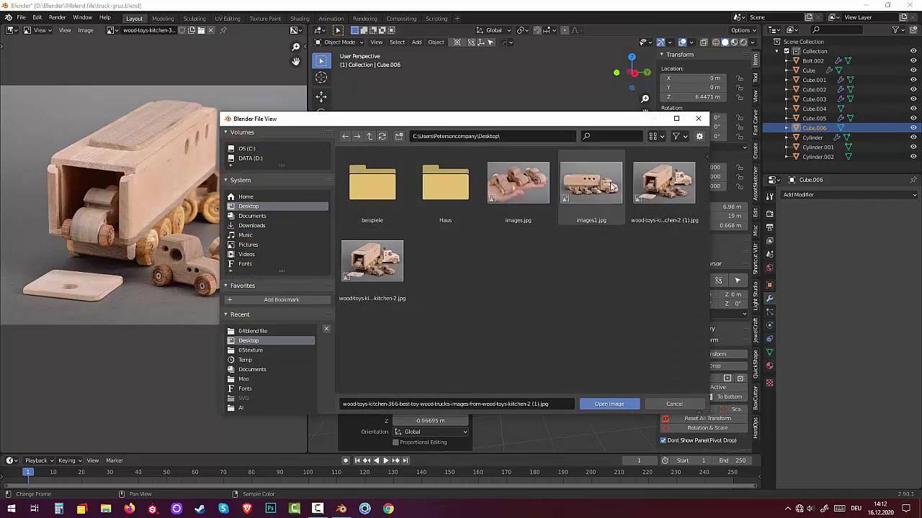
left_click(602, 187)
left_click(603, 404)
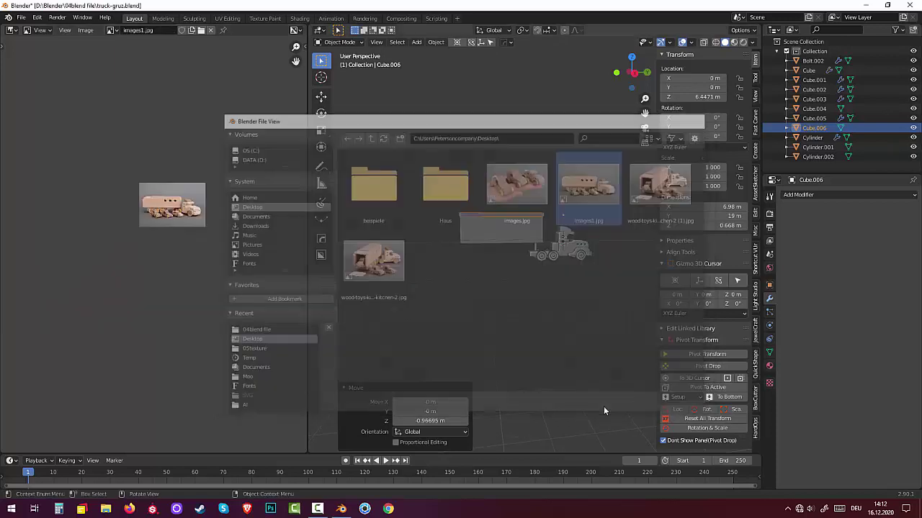
scroll(171, 216, "up", 3)
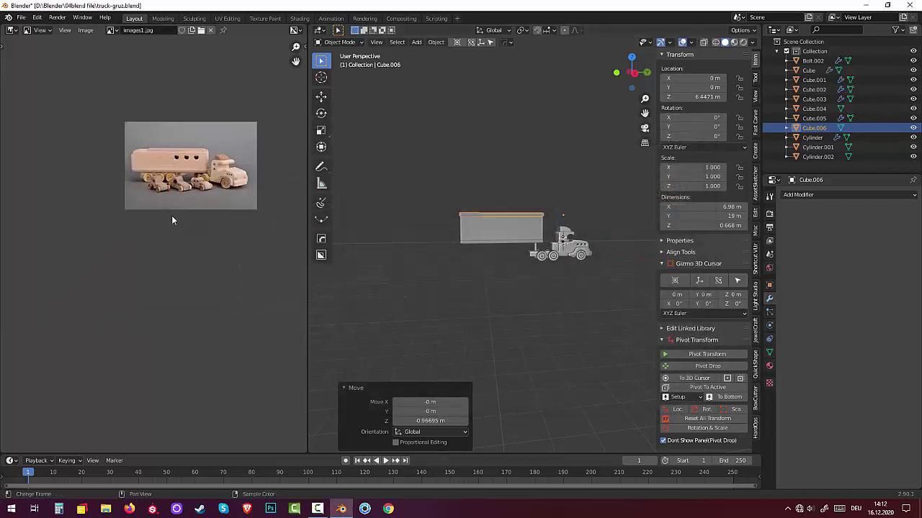
scroll(172, 214, "up", 1)
scroll(171, 214, "up", 1)
middle_click_drag(194, 157, 146, 241)
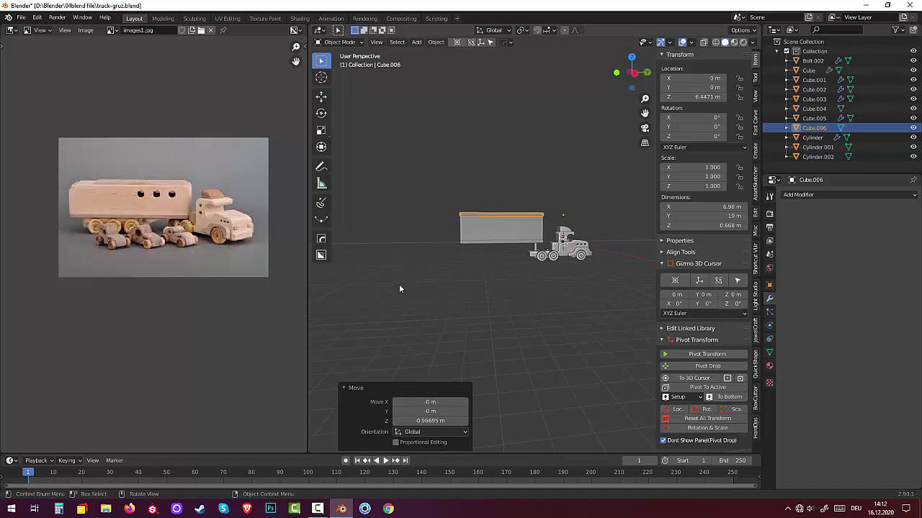
- Select the walls and top plate and scale their height to 0.774
left_click(484, 229)
middle_click_drag(487, 246, 505, 251)
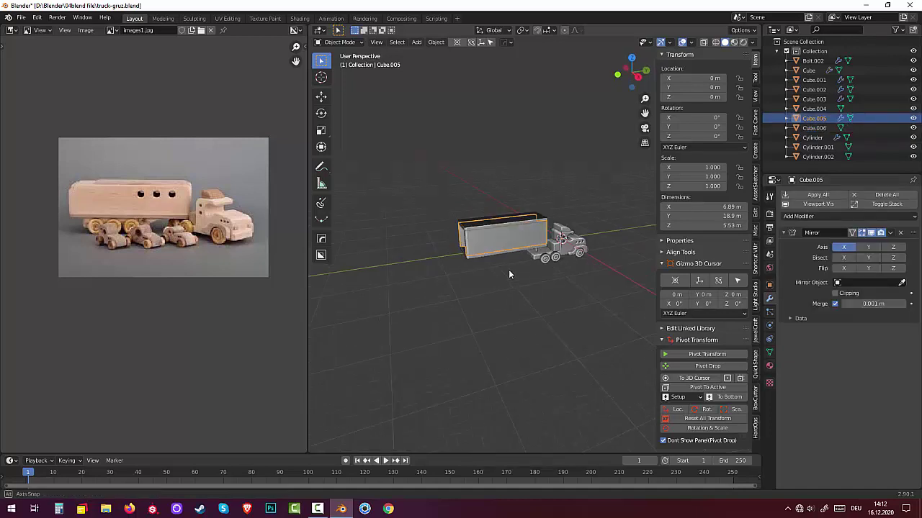
left_click(490, 230, "shift")
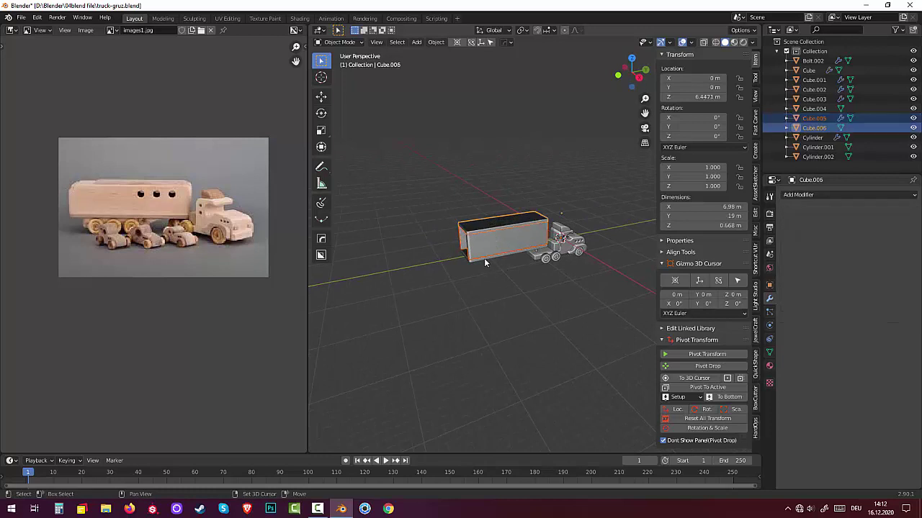
left_click(483, 258, "shift")
mouse_move(484, 258)
middle_mouse_down()
mouse_move(444, 253)
mouse_move(453, 249)
middle_mouse_up()
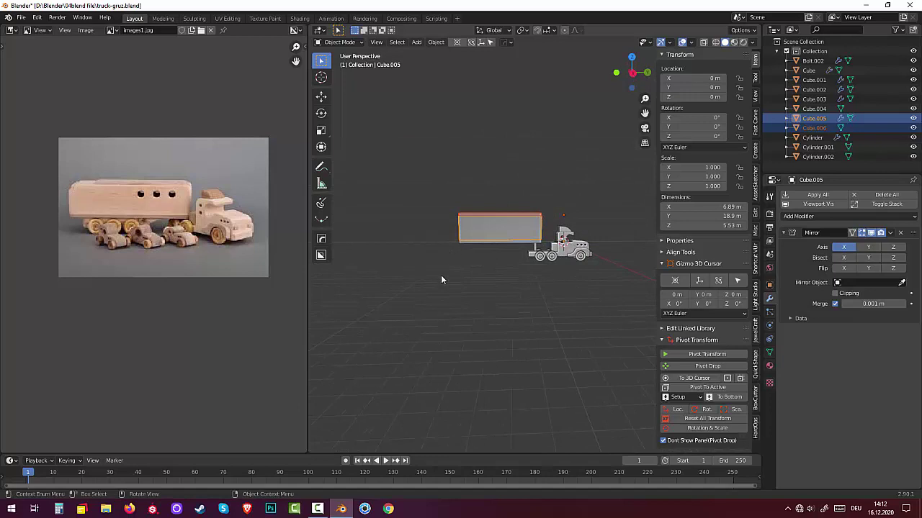
key("s")
key("z")
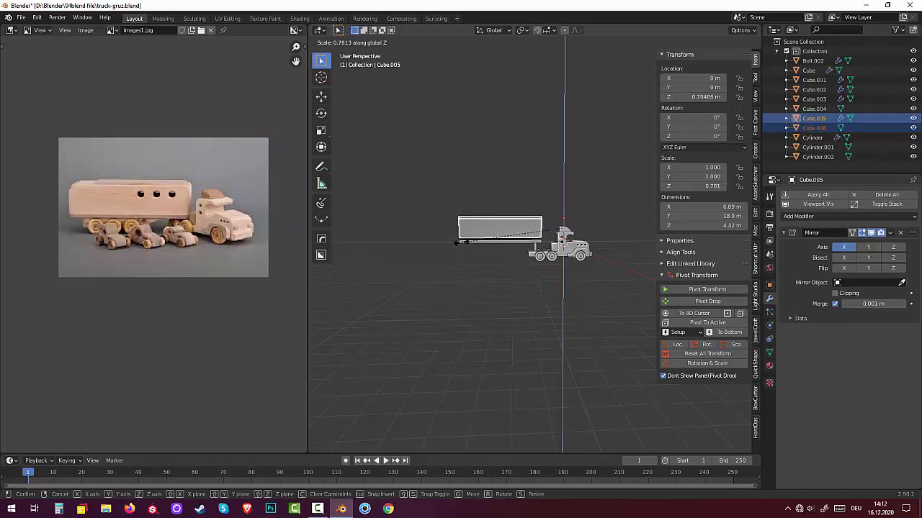
left_click(461, 242)
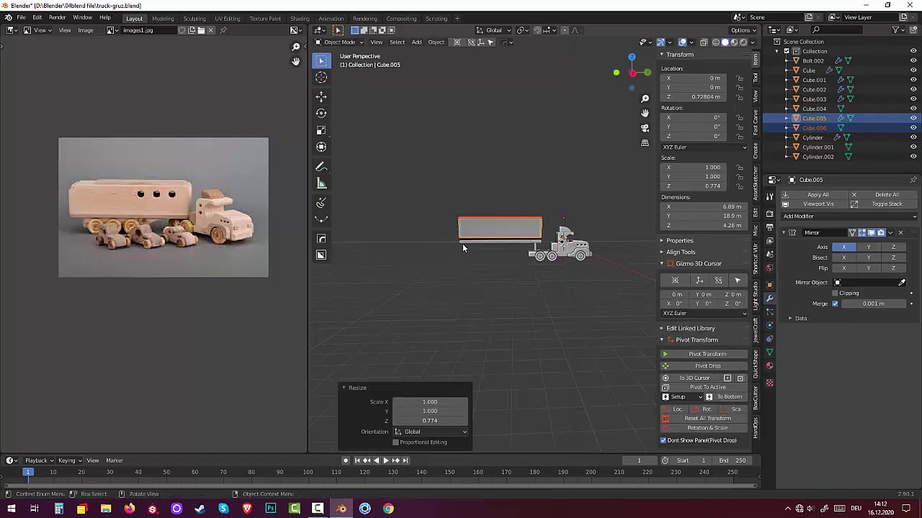
- In right side view, lower the walls and top plate 0.737 m
key("KP_3")
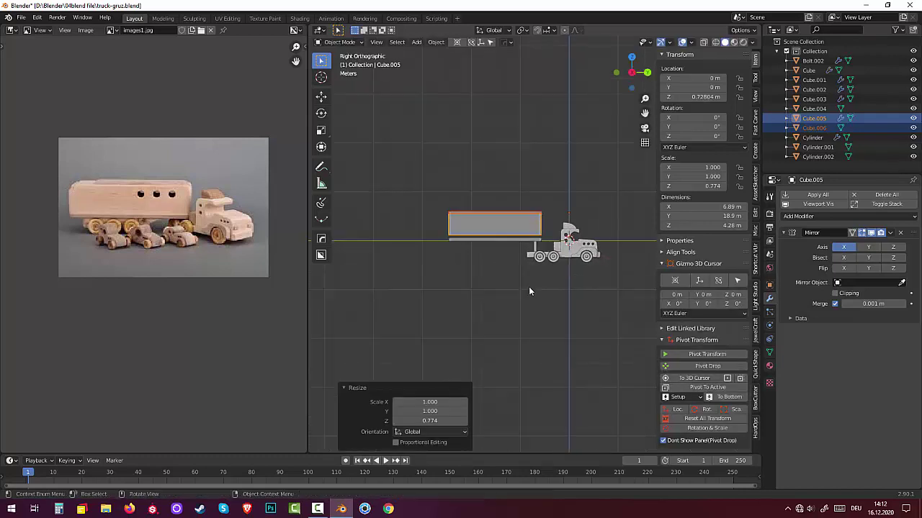
scroll(528, 287, "up", 2)
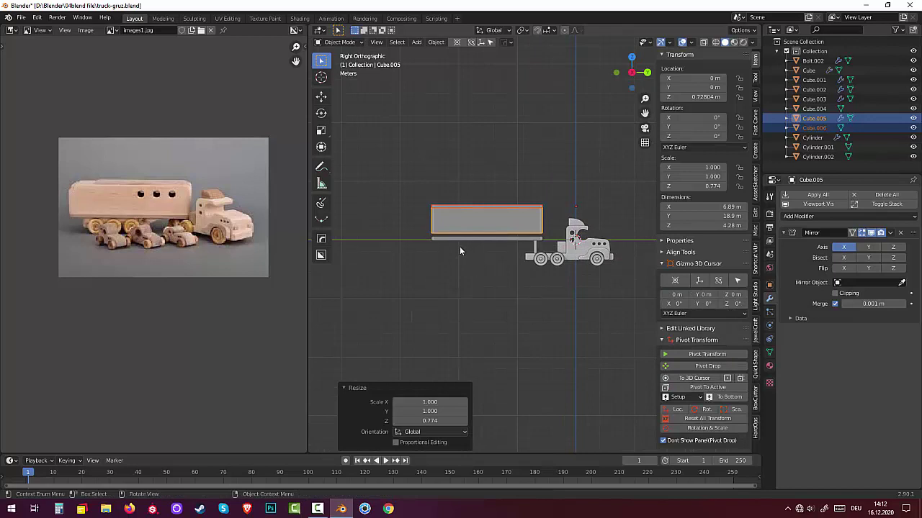
key("g")
key("z")
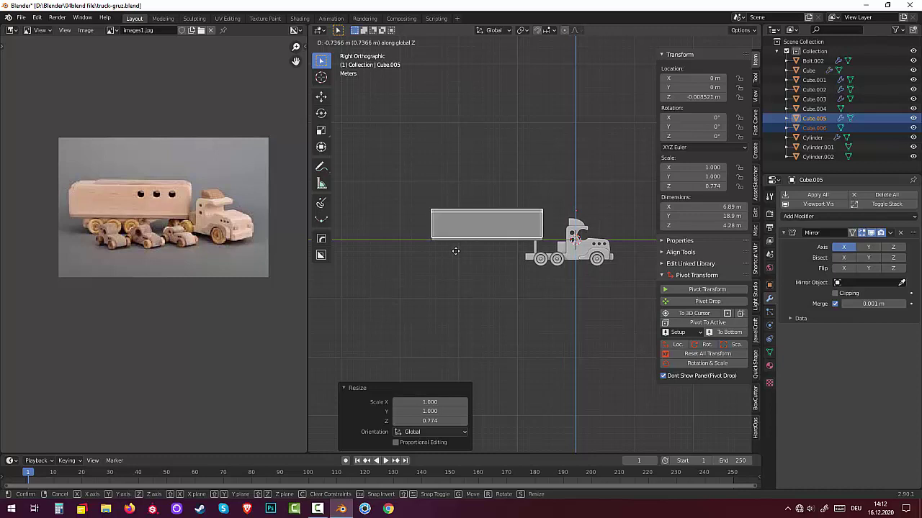
left_click(456, 251)
scroll(470, 263, "up", 4)
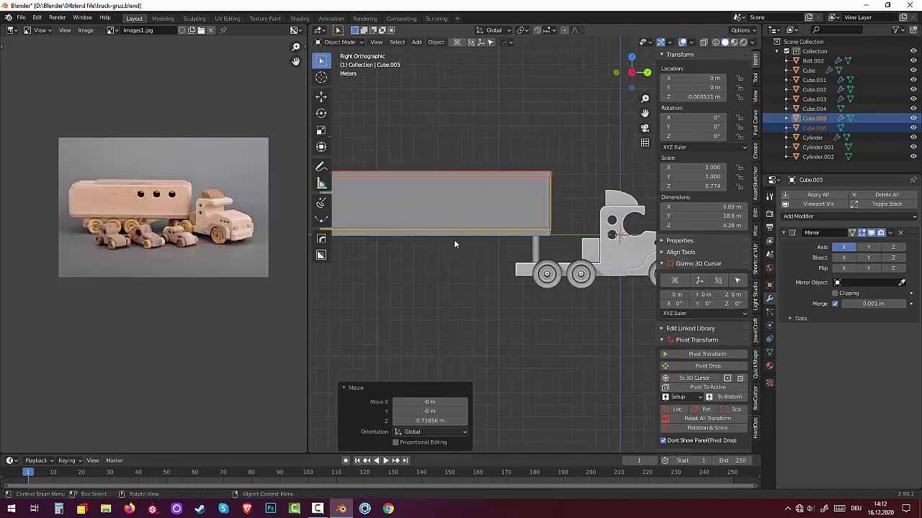
left_click(494, 234)
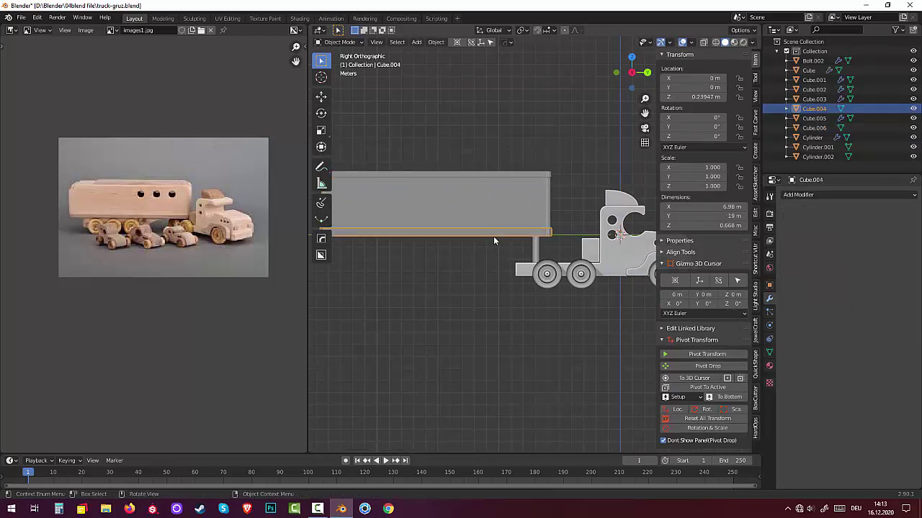
- Thin the trailer floor by scaling its Z to 0.640
scroll(494, 236, "down", 3)
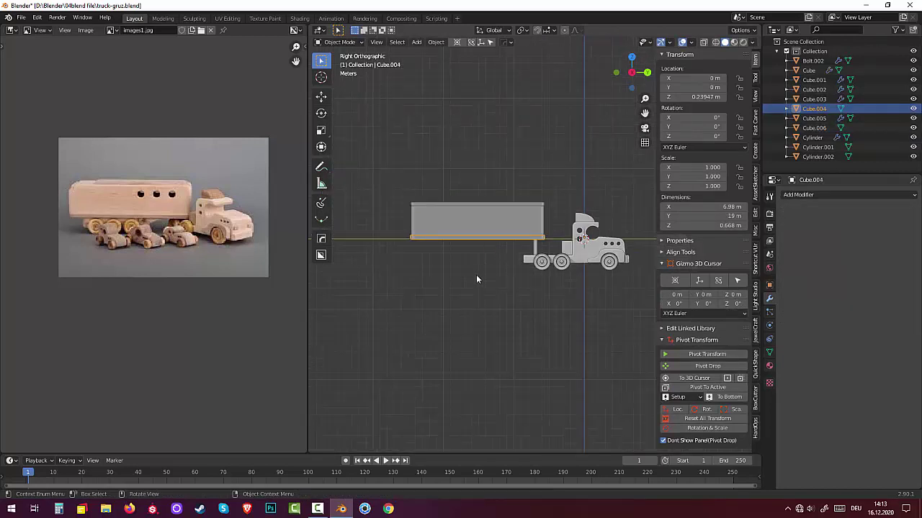
key("s")
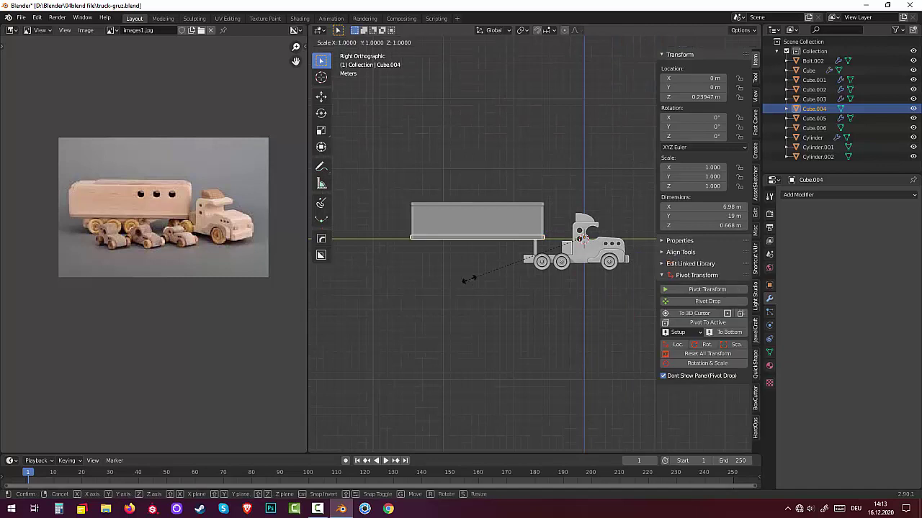
key("z")
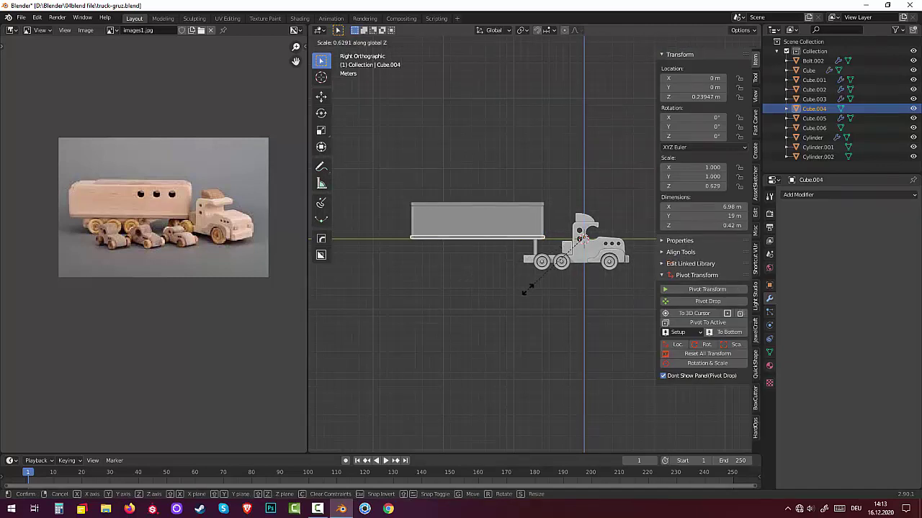
left_click(532, 253)
- Select floor, walls and top plate and lower them together by 0.4092 m
left_click(487, 306)
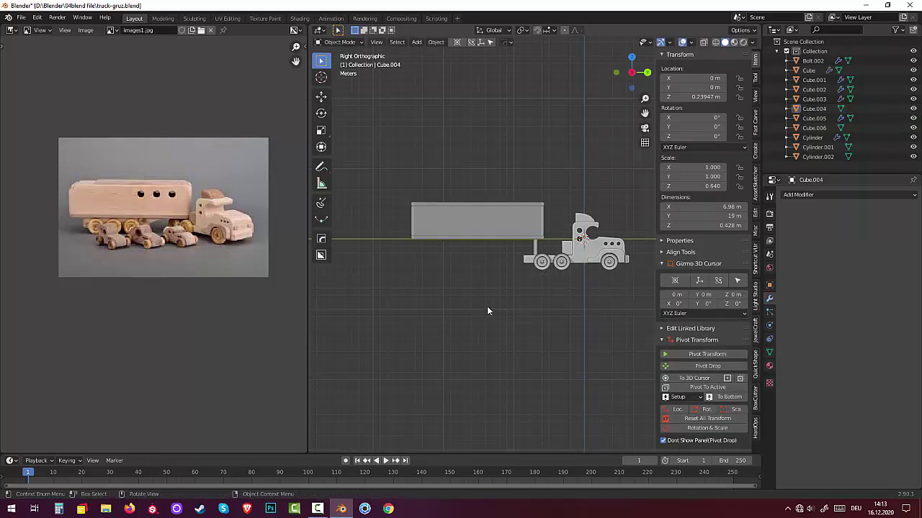
left_click(467, 226)
left_click(471, 202, "shift")
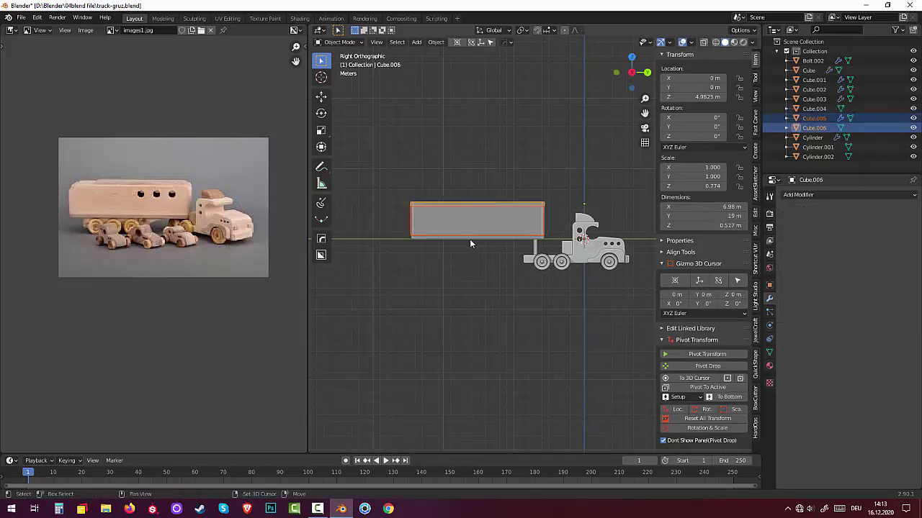
left_click(469, 239, "shift")
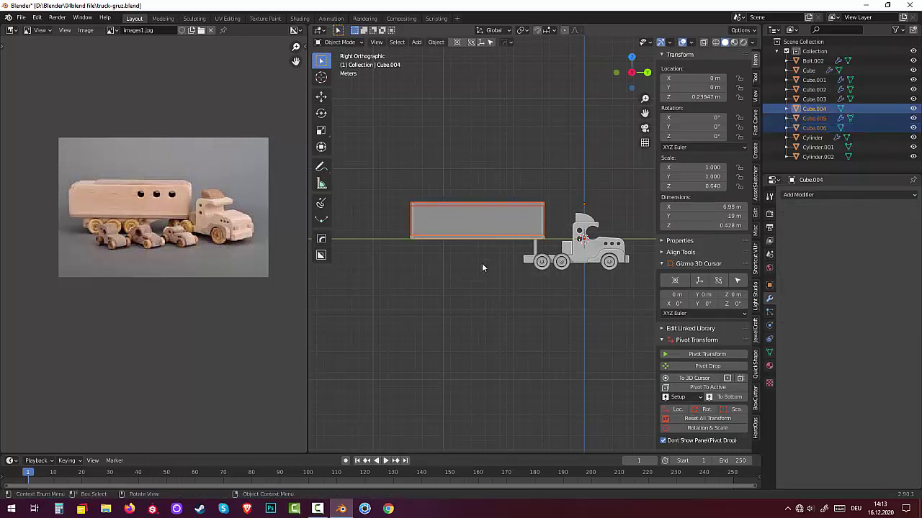
key("g")
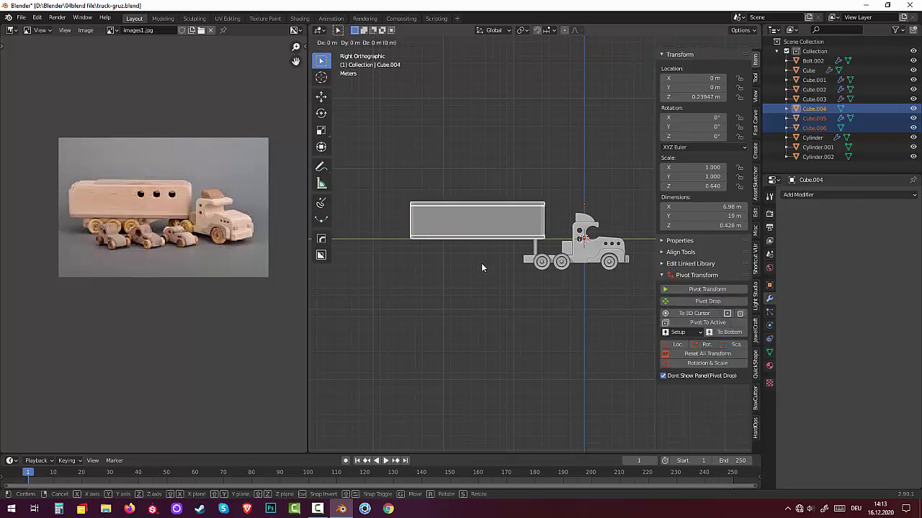
key("z")
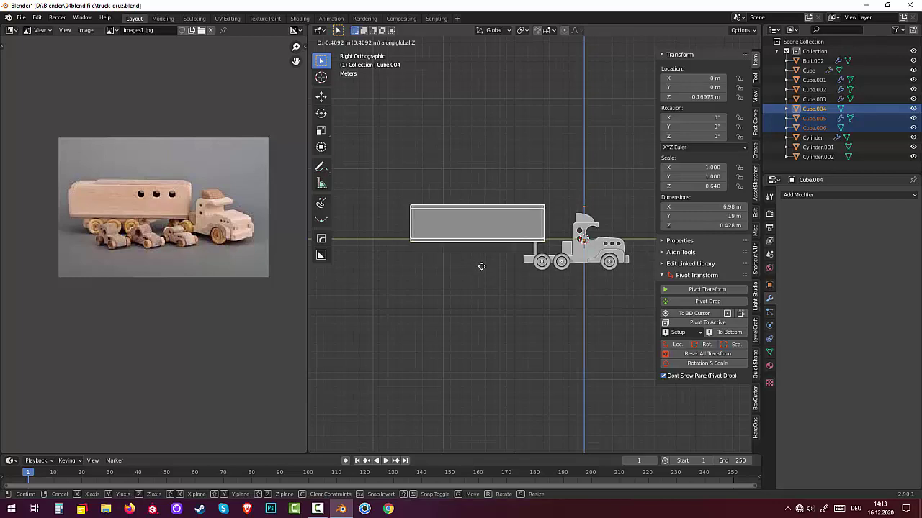
left_click(481, 266)
mouse_move(547, 289)
middle_mouse_down()
mouse_move(464, 335)
mouse_move(446, 319)
mouse_move(345, 288)
mouse_move(331, 296)
mouse_move(444, 303)
mouse_move(514, 292)
mouse_move(601, 304)
mouse_move(612, 339)
middle_mouse_up()
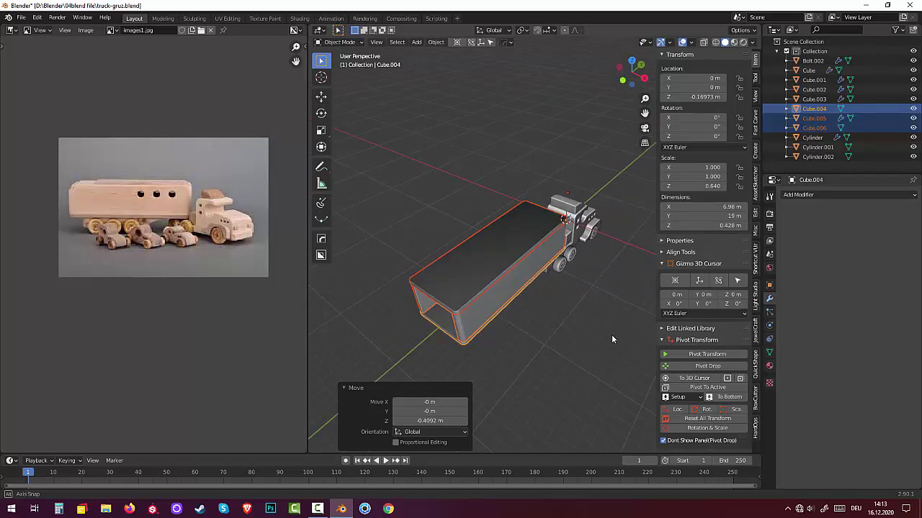
- Load the wood-toys kitchen jpg, pan to the trailer's rear, and select Cube.006
left_click(202, 33)
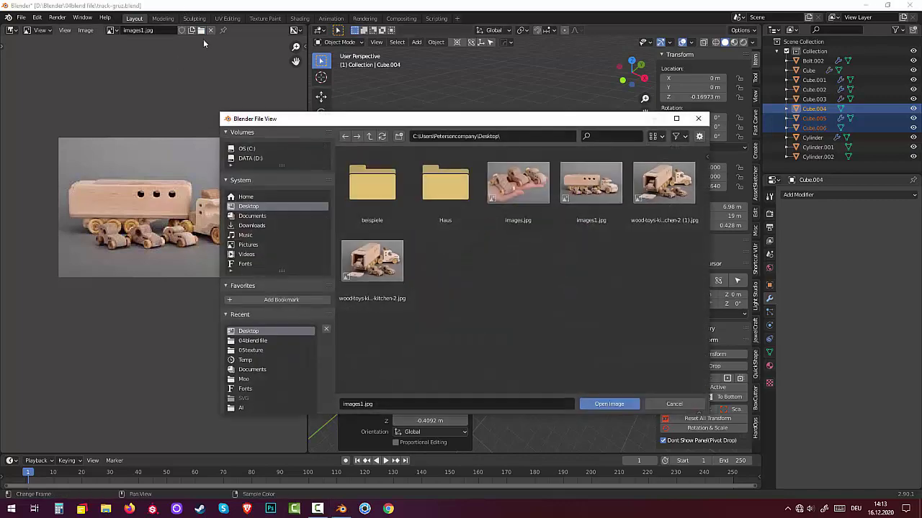
left_click(650, 182)
double_click(650, 182)
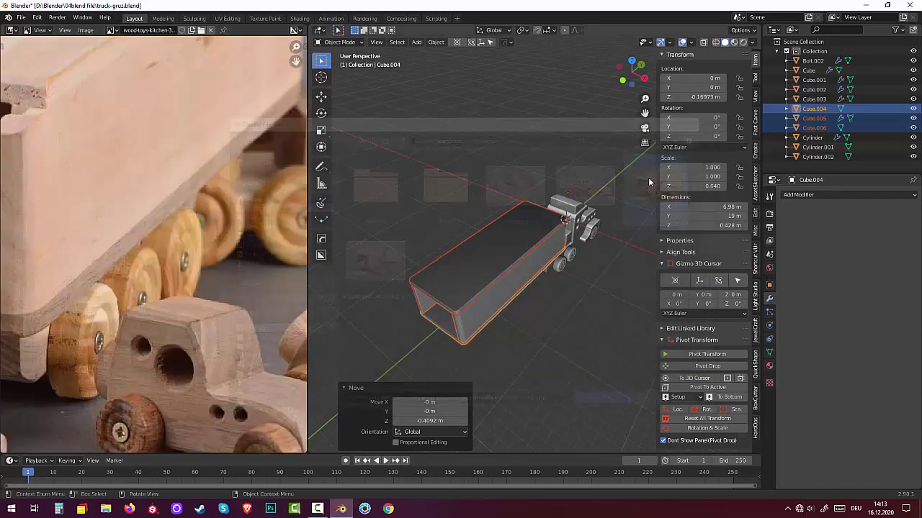
scroll(122, 184, "down", 2)
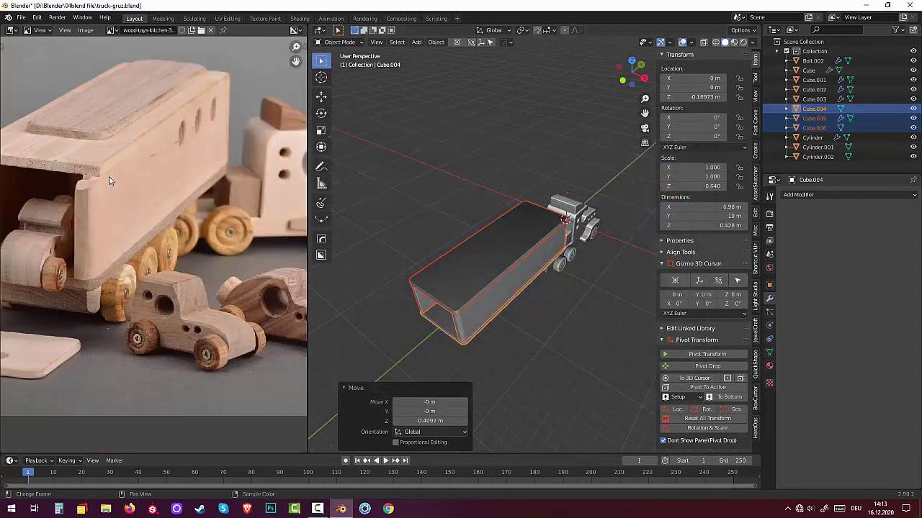
mouse_move(114, 182)
middle_mouse_down()
mouse_move(187, 187)
mouse_move(160, 184)
middle_mouse_up()
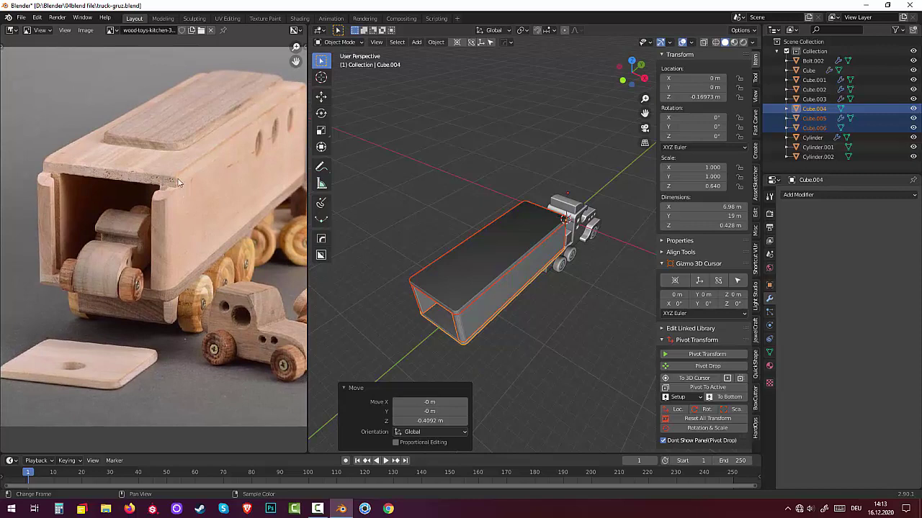
left_click(435, 306)
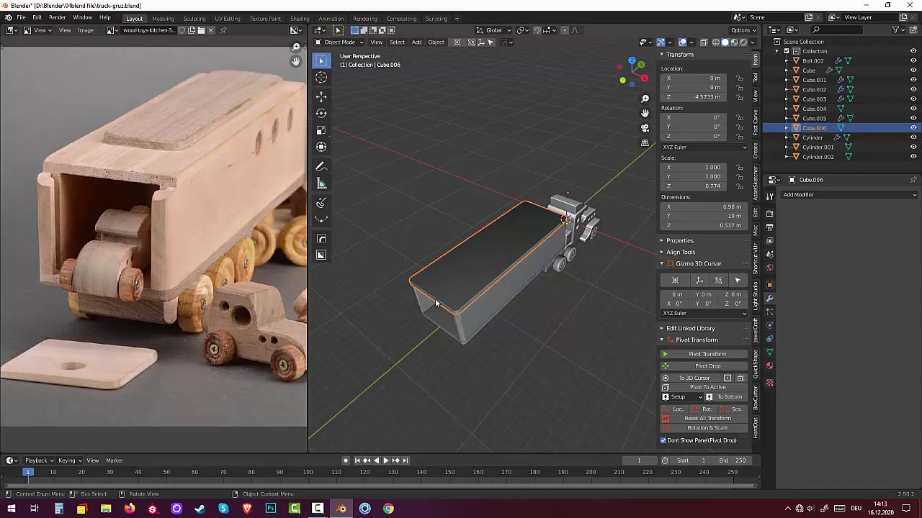
- Enter Edit Mode on the roof plate, inspect the rear opening, and select the top face
key("Tab")
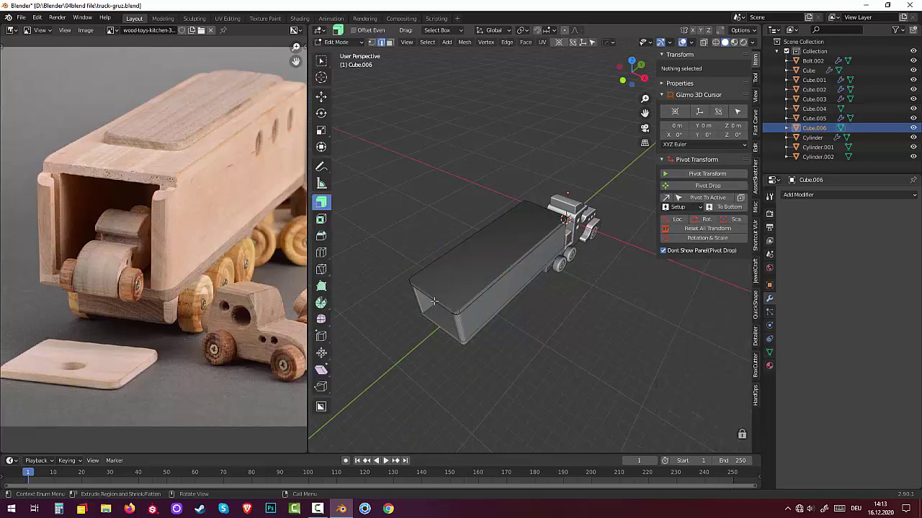
left_click(434, 301)
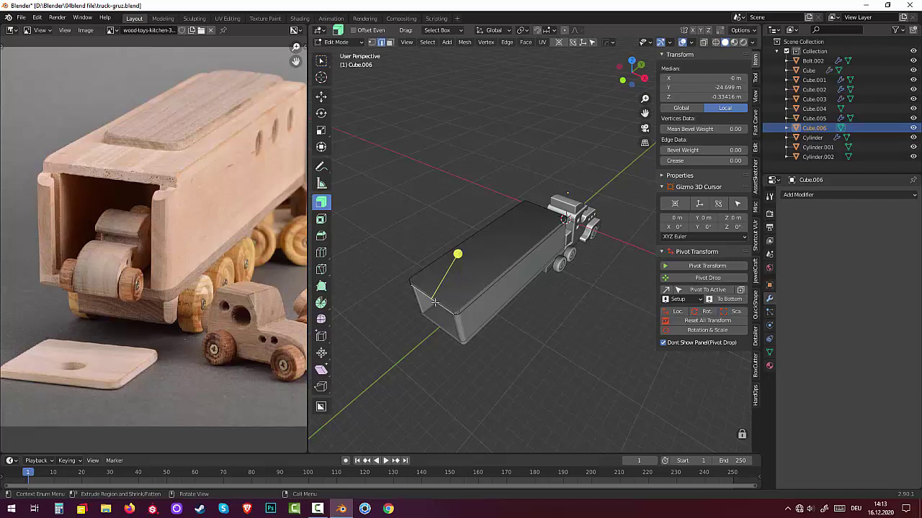
scroll(436, 308, "up", 3)
middle_click_drag(439, 316, 463, 305)
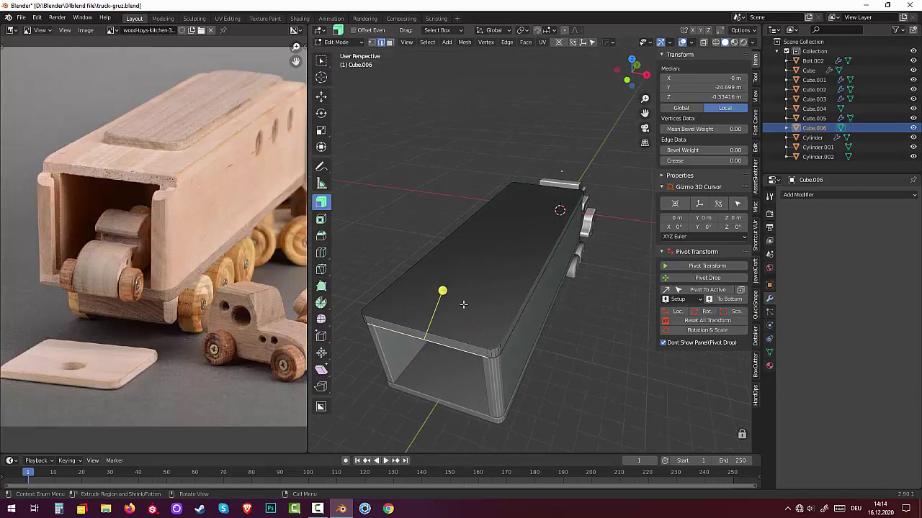
left_click(493, 353)
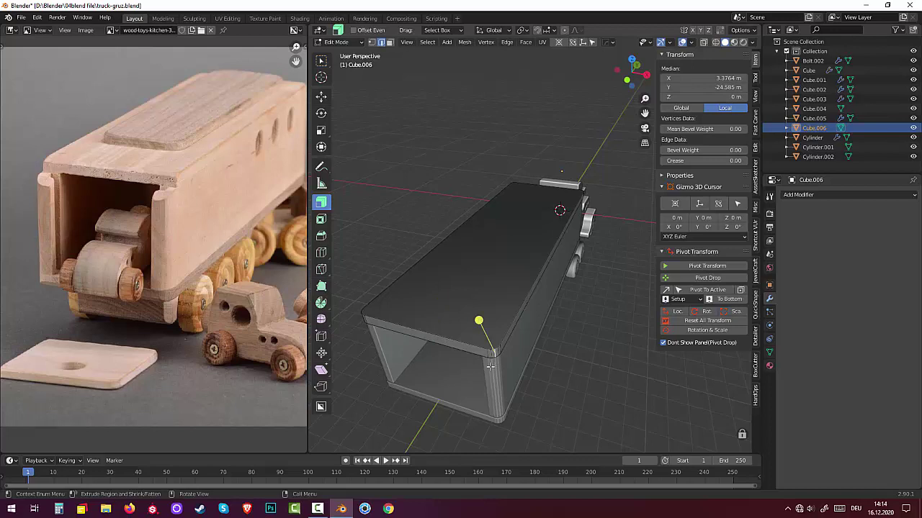
mouse_move(492, 370)
middle_mouse_down()
mouse_move(461, 391)
mouse_move(452, 354)
mouse_move(437, 362)
middle_mouse_up()
left_click(471, 262)
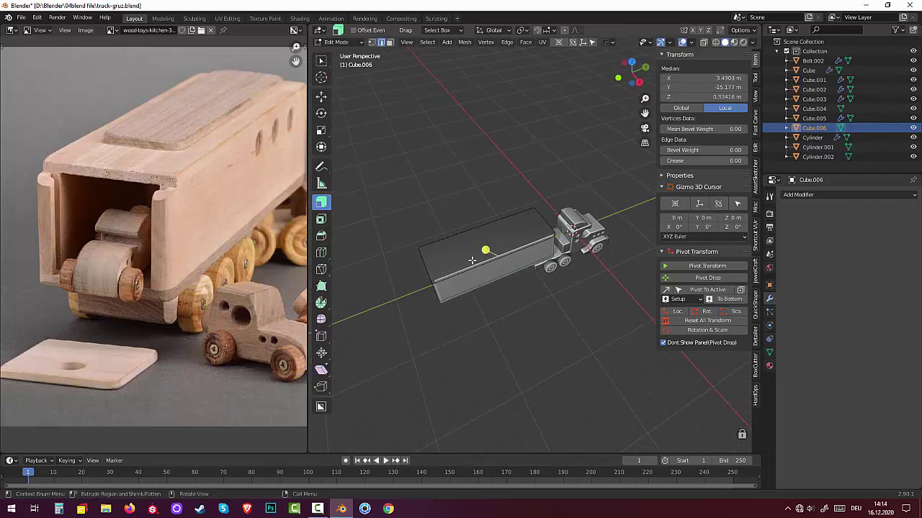
- Add one loop cut across the roof plate, then view from the right
key("ctrl+r")
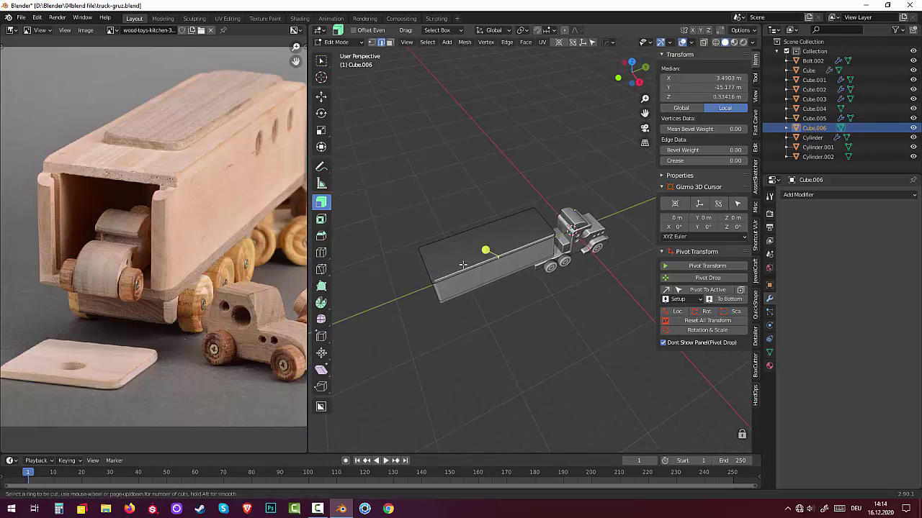
left_click(465, 263)
left_click(464, 262)
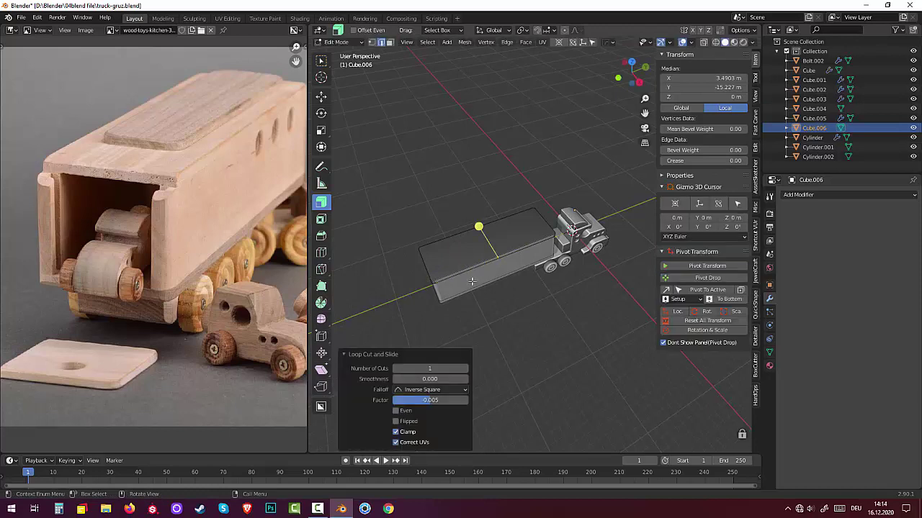
left_click(489, 336)
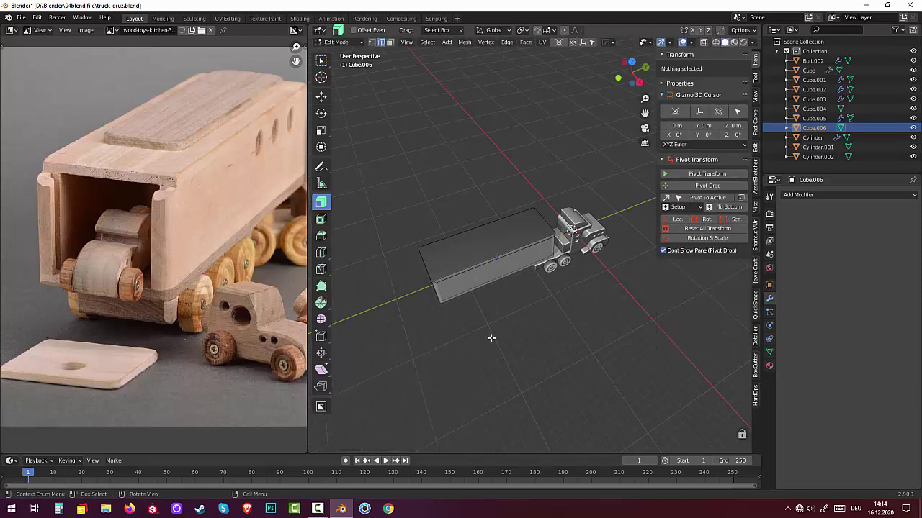
key("KP_3")
scroll(439, 268, "up", 2)
- Bisect the trailer box with a vertical cut near its rear end
scroll(438, 268, "up", 1)
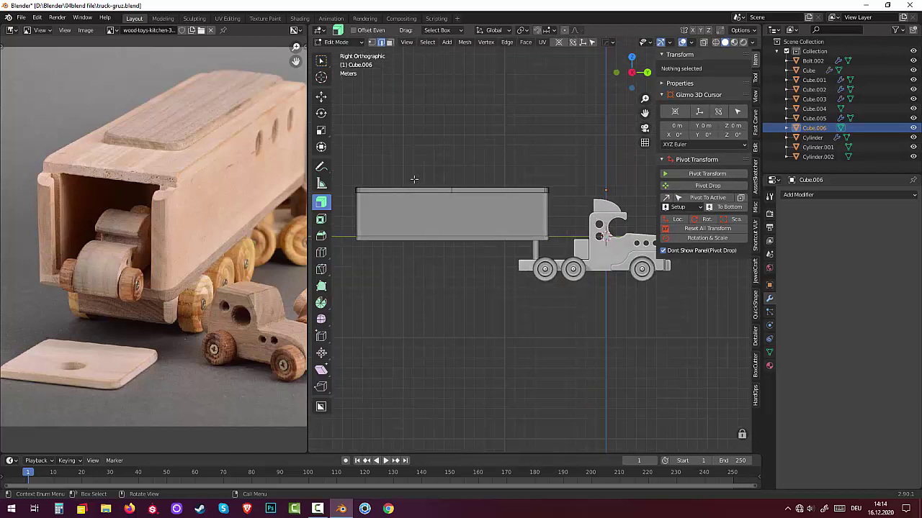
left_click(426, 193)
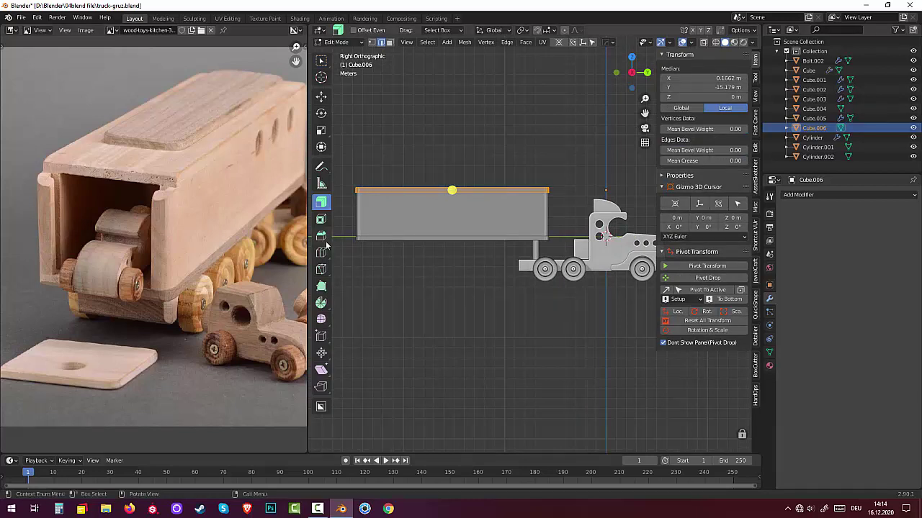
left_click_drag(321, 270, 367, 295)
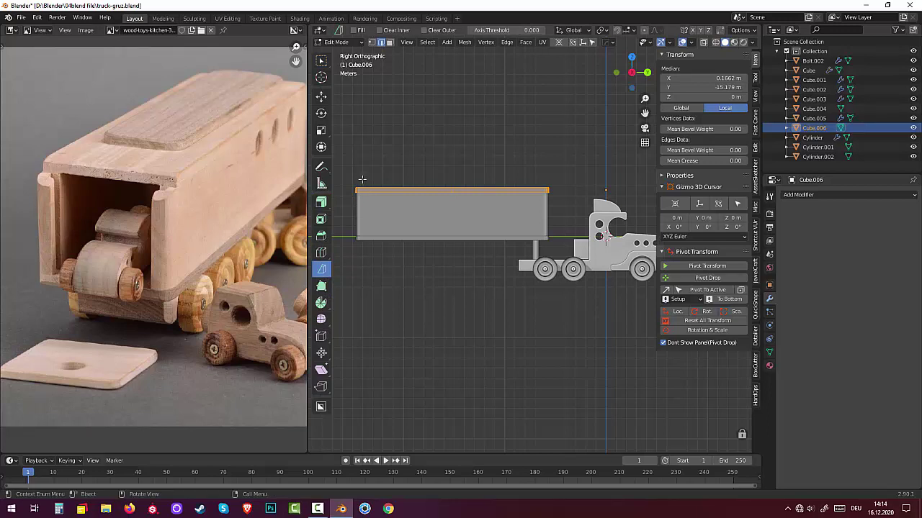
left_click_drag(362, 178, 364, 268)
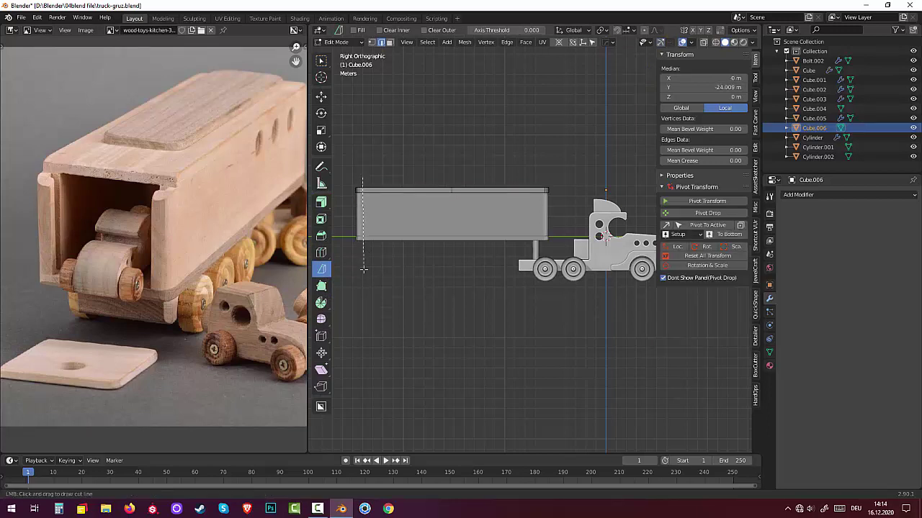
left_click(365, 269)
- Select the roof's top edge, grow it across the top, then clear the selection
middle_click_drag(372, 249, 464, 283)
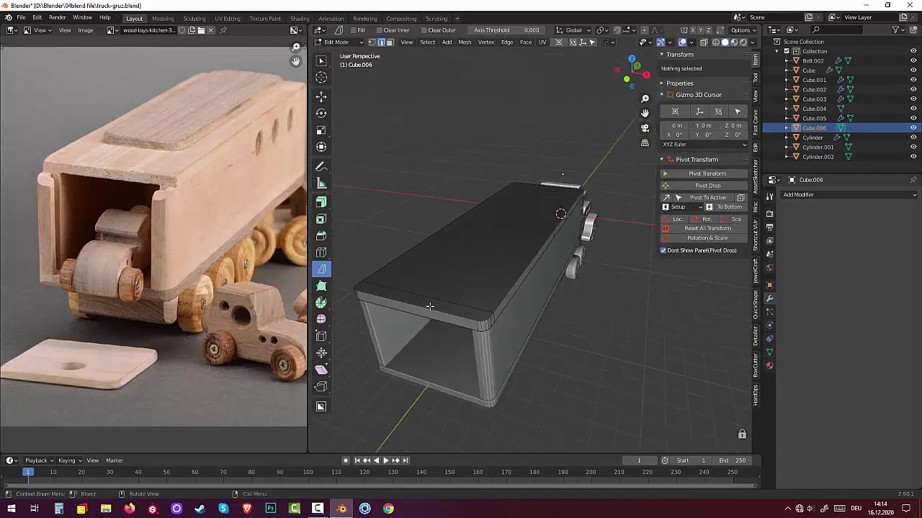
left_click(429, 307)
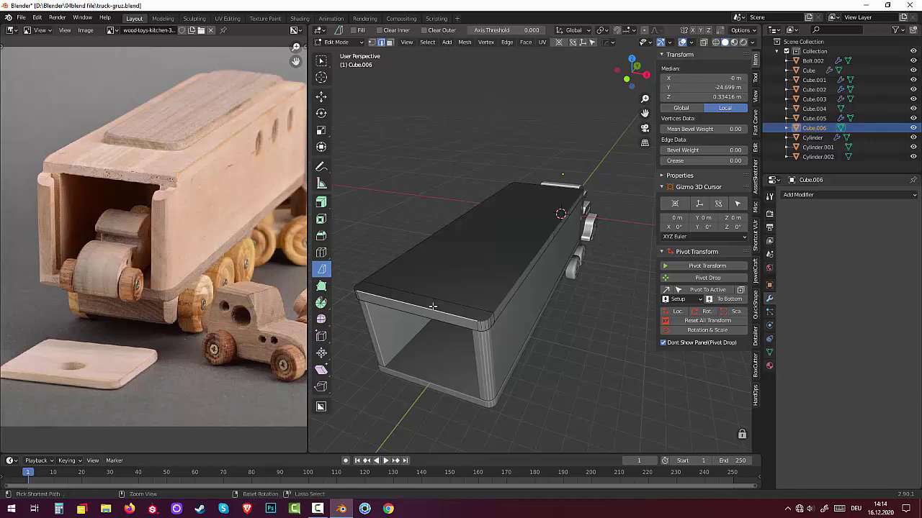
key("ctrl+KP_Add")
key("ctrl+KP_Add")
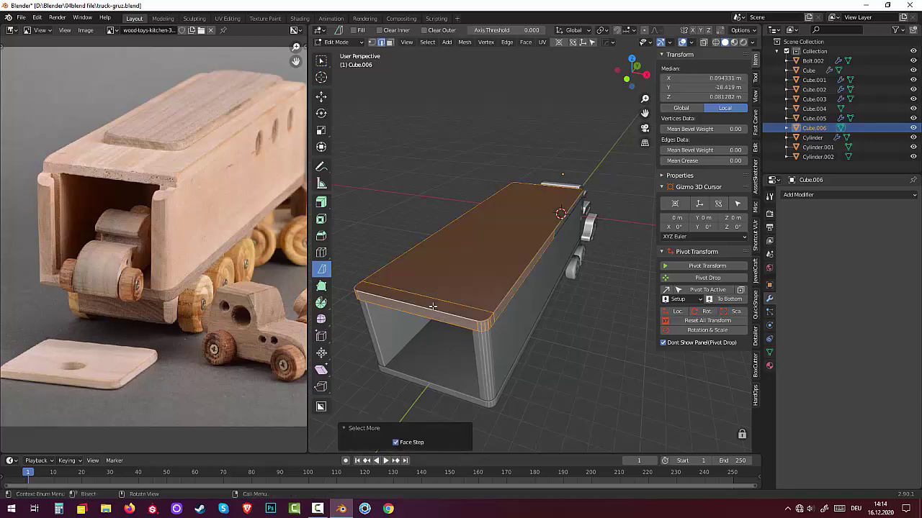
left_click(444, 281, "shift")
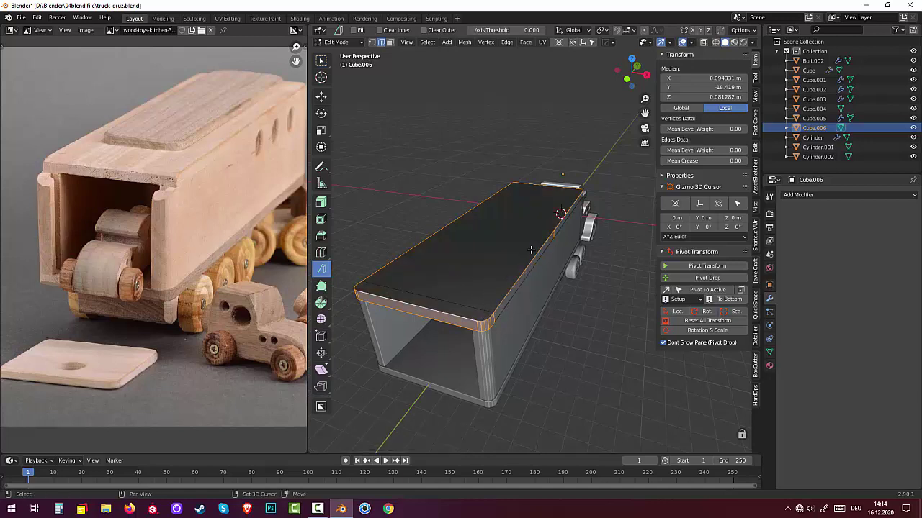
key("alt+a")
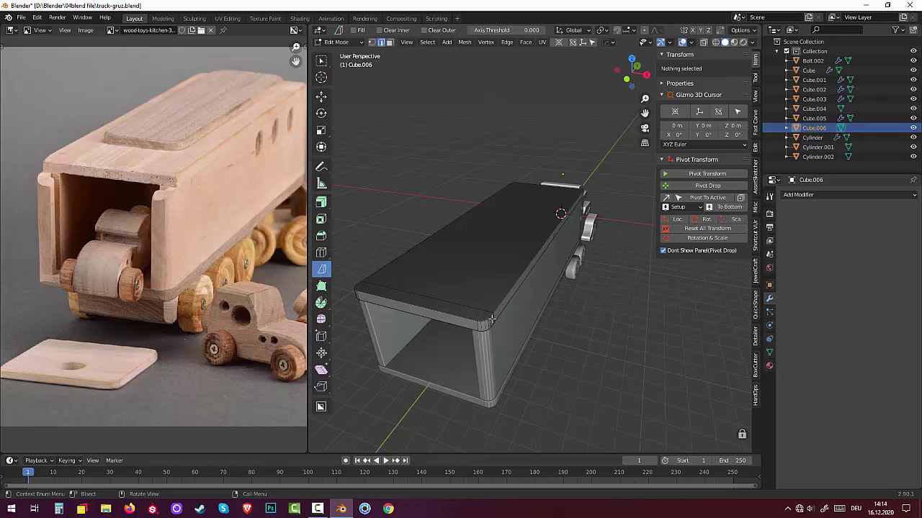
- Select the front top edge and the edges around its rounded right corner
left_click(490, 320, "ctrl")
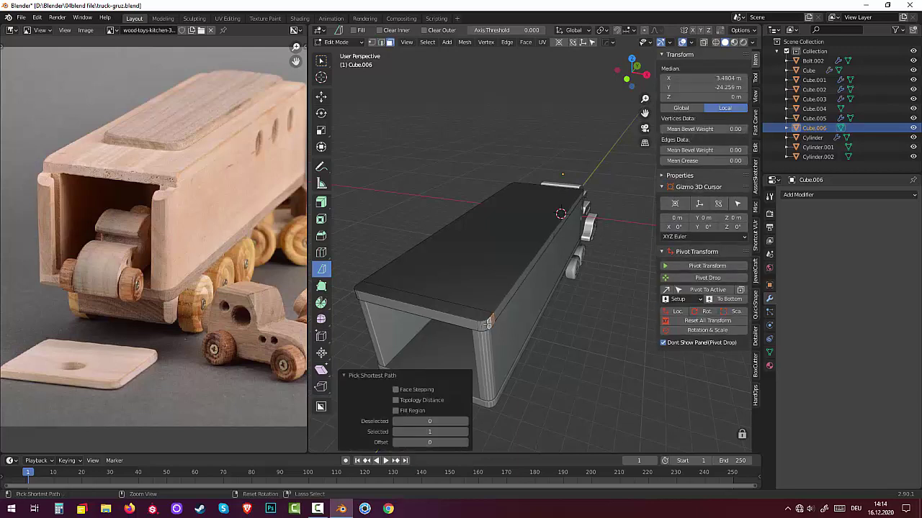
left_click(487, 325, "ctrl")
left_click(481, 327, "ctrl")
left_click(477, 325, "ctrl")
left_click(470, 317, "ctrl")
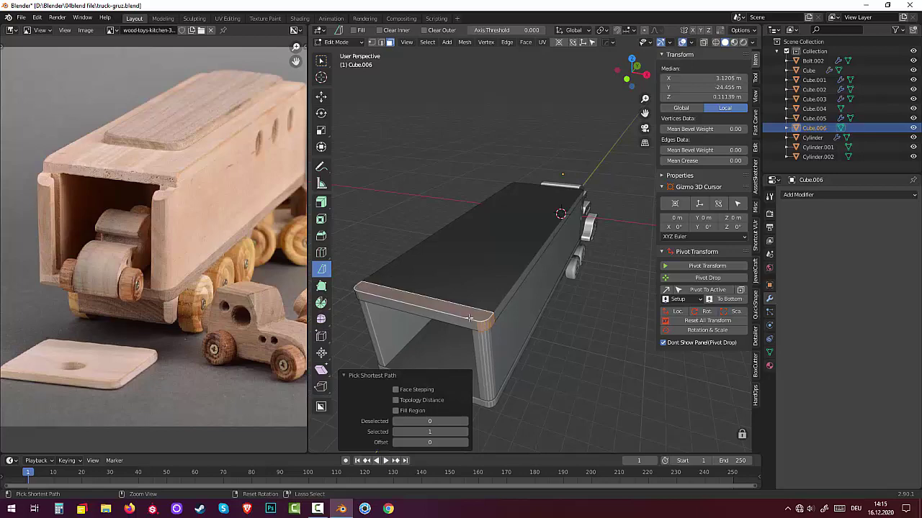
left_click(423, 318, "ctrl")
middle_click_drag(423, 318, 468, 326)
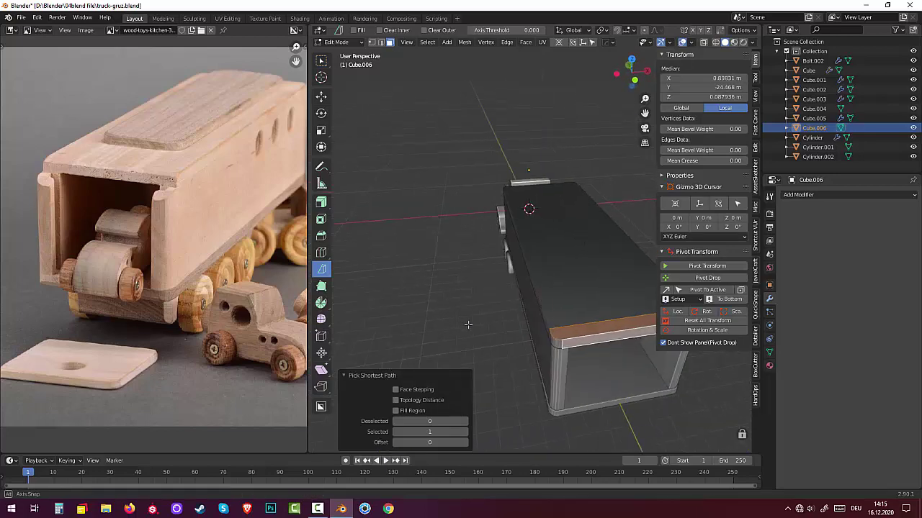
- Extend the selection around the left corner and add the strip under the roof edge
left_click(562, 343, "ctrl")
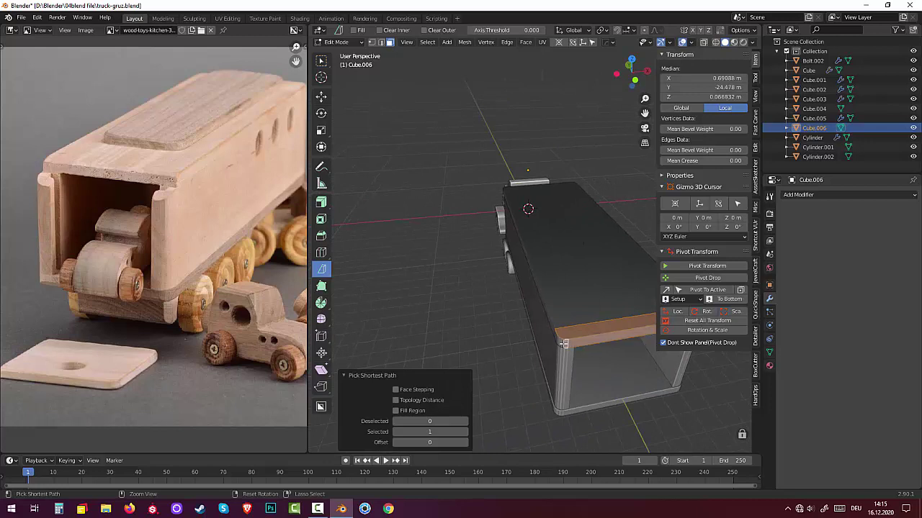
left_click(558, 338, "ctrl")
left_click(555, 336, "ctrl")
left_click(554, 336, "ctrl")
middle_click_drag(555, 335, 466, 155, "alt")
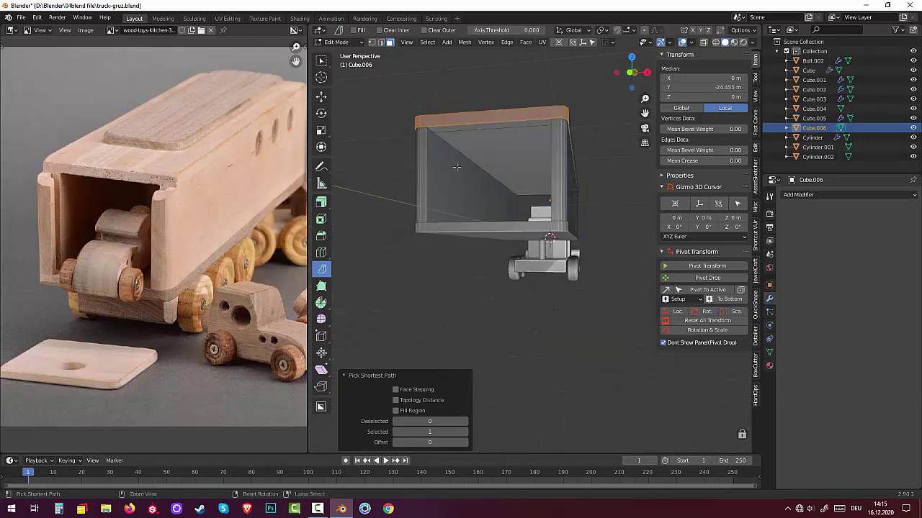
left_click(469, 127, "ctrl")
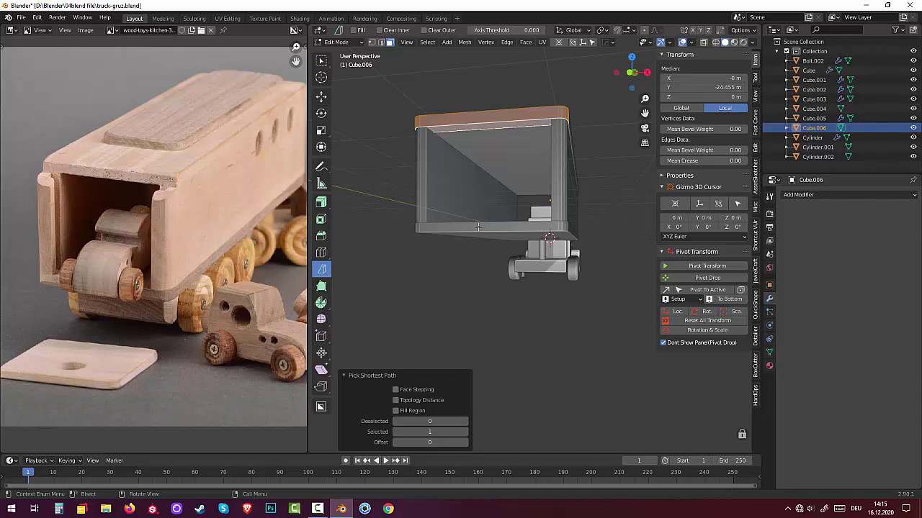
- Delete the selected faces under the roof edge
key("x")
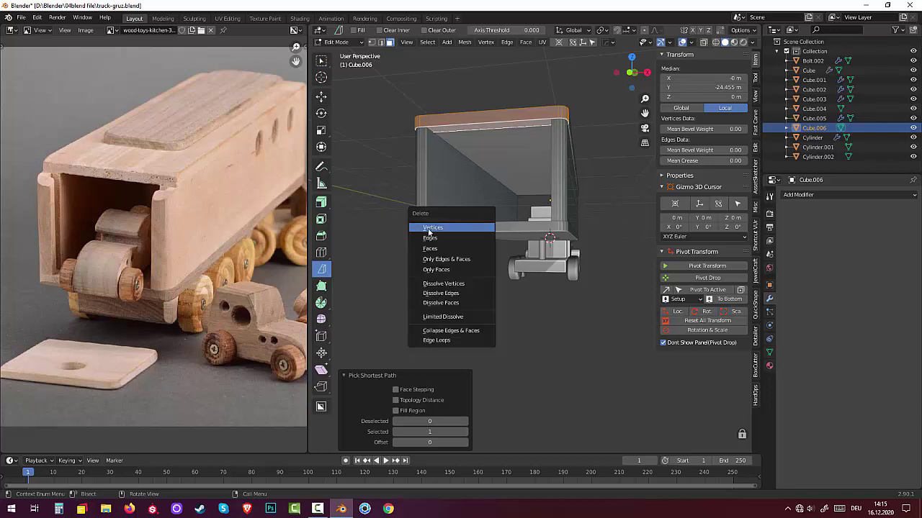
left_click(430, 248)
mouse_move(430, 249)
middle_mouse_down()
mouse_move(445, 228)
mouse_move(417, 215)
middle_mouse_up()
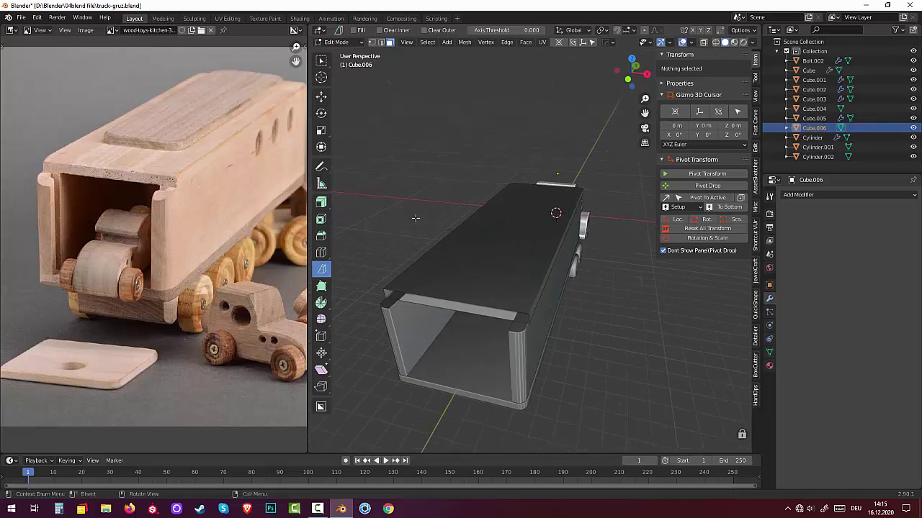
- Check the roof's corner vertices in vertex select mode, then return to Object Mode
key("1")
left_click(529, 314)
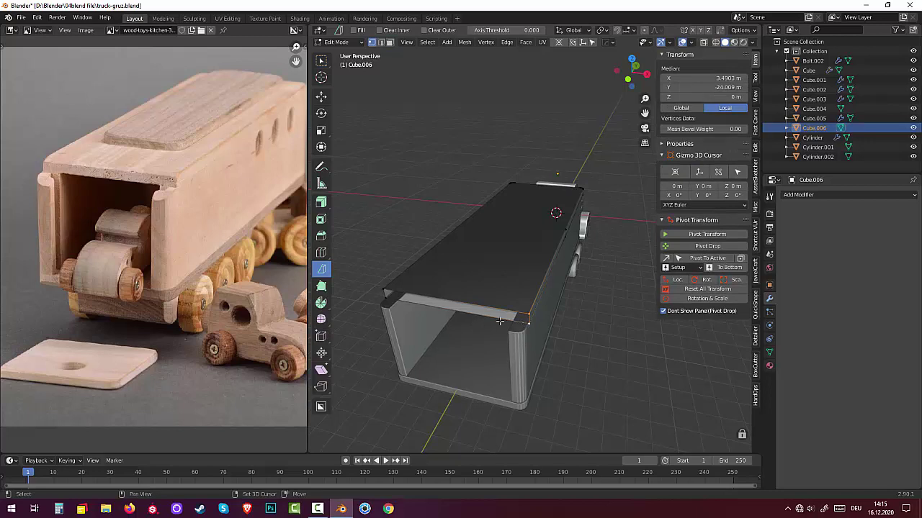
left_click(407, 313, "shift")
left_click(385, 296, "shift")
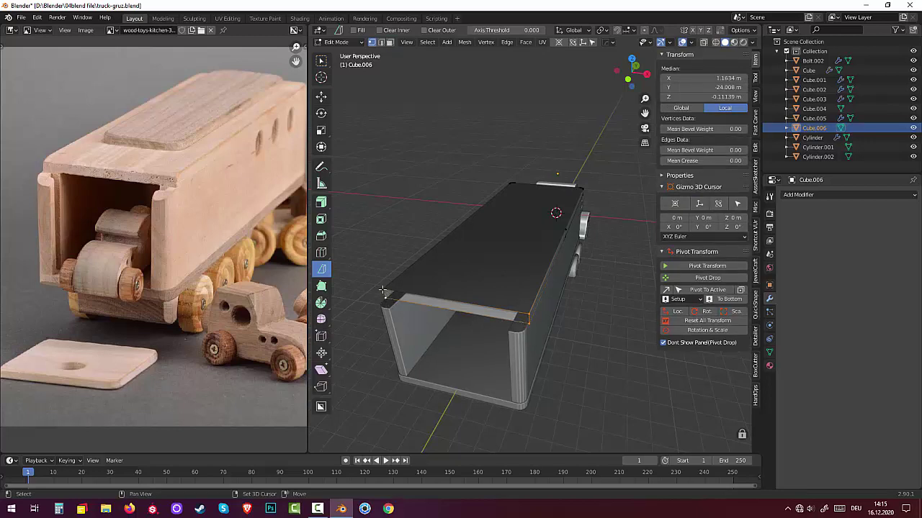
left_click(384, 290, "shift")
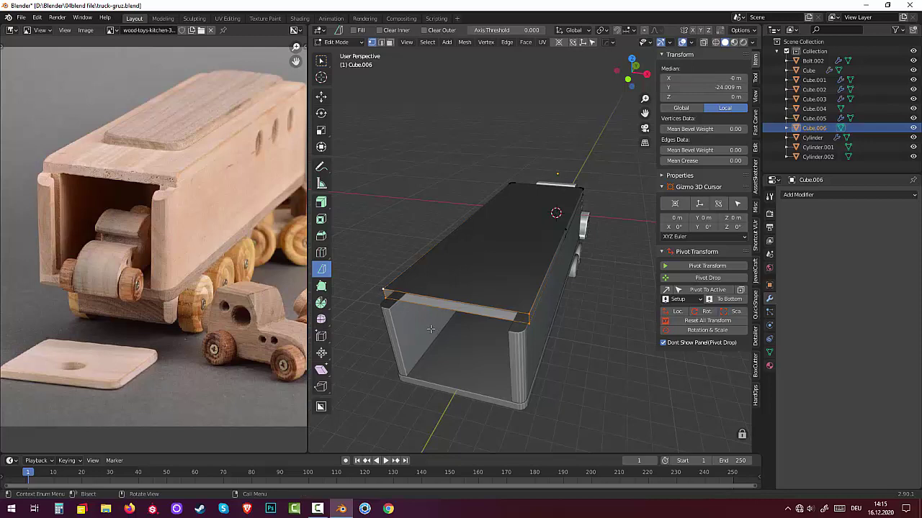
left_click(433, 330)
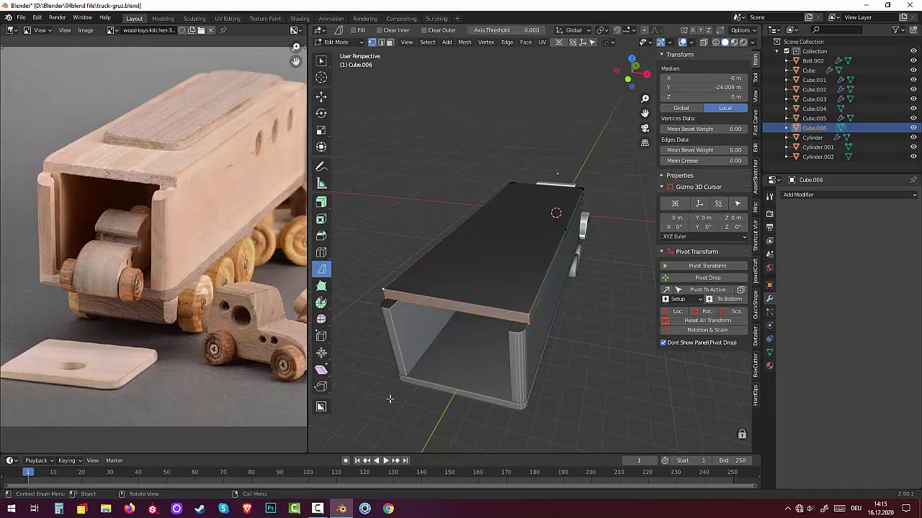
middle_click_drag(406, 389, 411, 398)
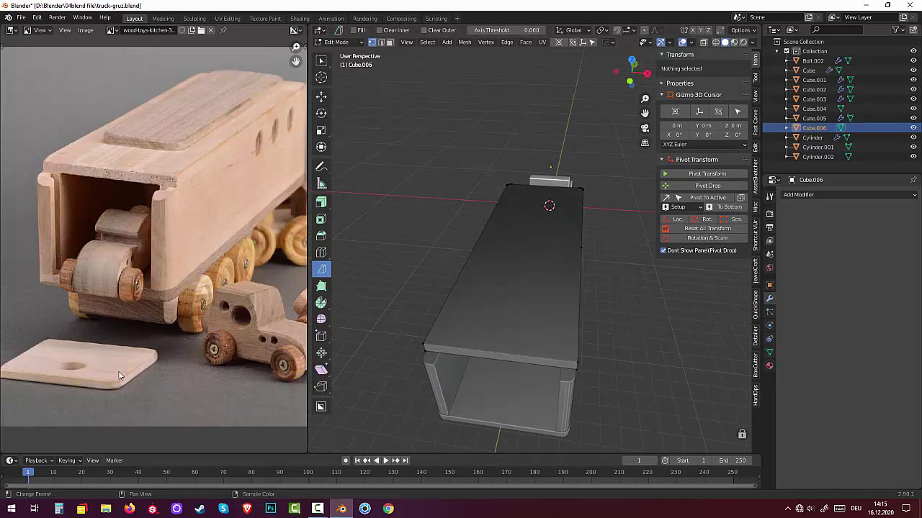
mouse_move(432, 309)
middle_mouse_down()
mouse_move(385, 318)
mouse_move(538, 321)
mouse_move(564, 343)
middle_mouse_up()
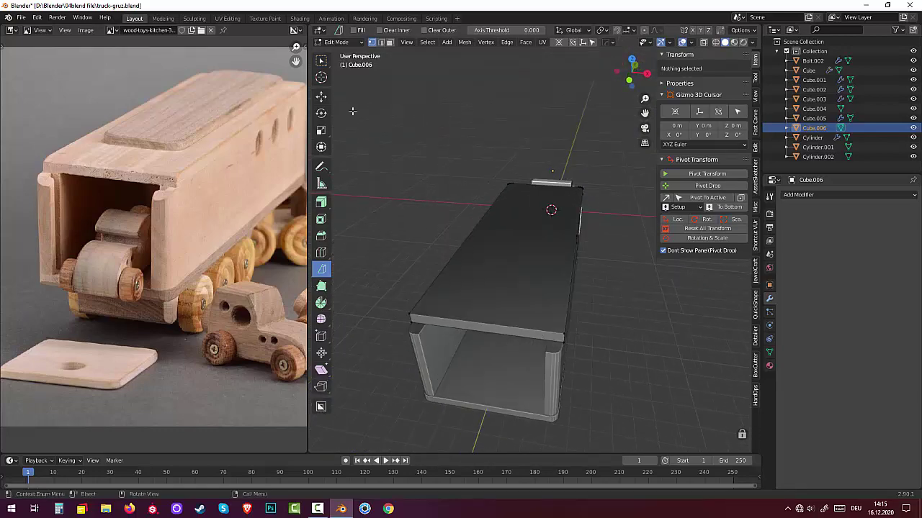
key("Tab")
- Inspect the trailer's open end, deselect everything, and bring up the Shift+A add menu
left_click(518, 286)
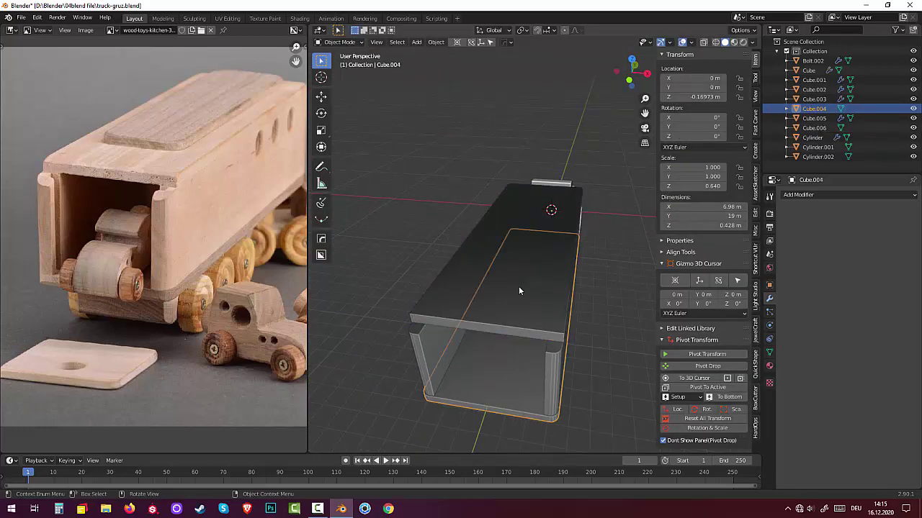
left_click(525, 305)
mouse_move(551, 320)
middle_mouse_down()
mouse_move(500, 292)
mouse_move(390, 297)
mouse_move(409, 314)
mouse_move(491, 314)
mouse_move(561, 308)
mouse_move(563, 300)
middle_mouse_up()
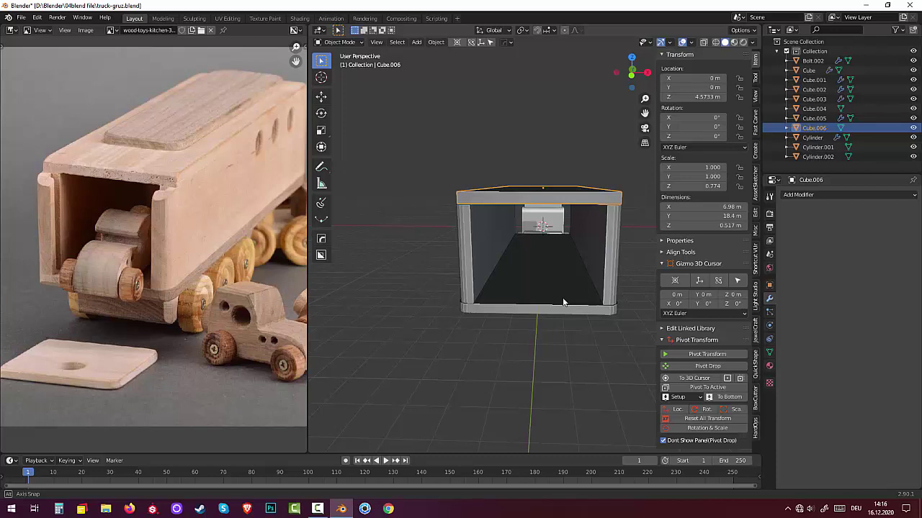
left_click(500, 373)
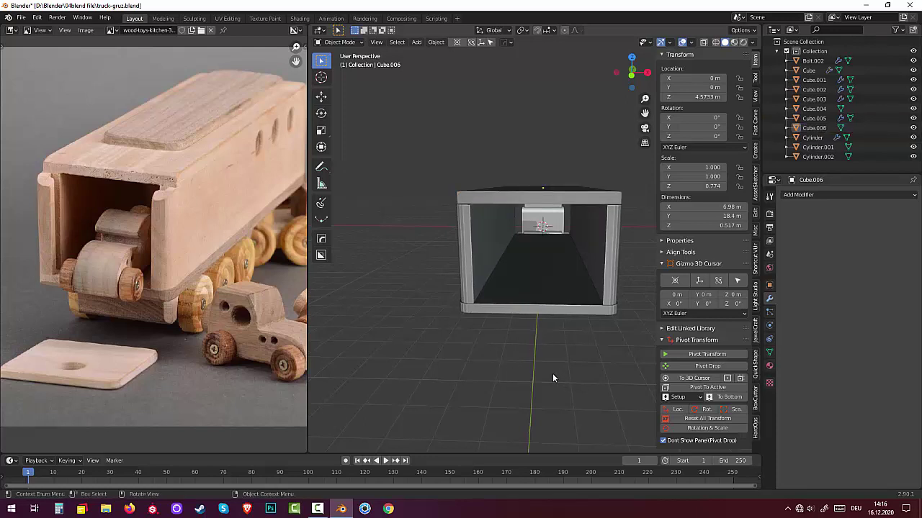
key("shift+a")
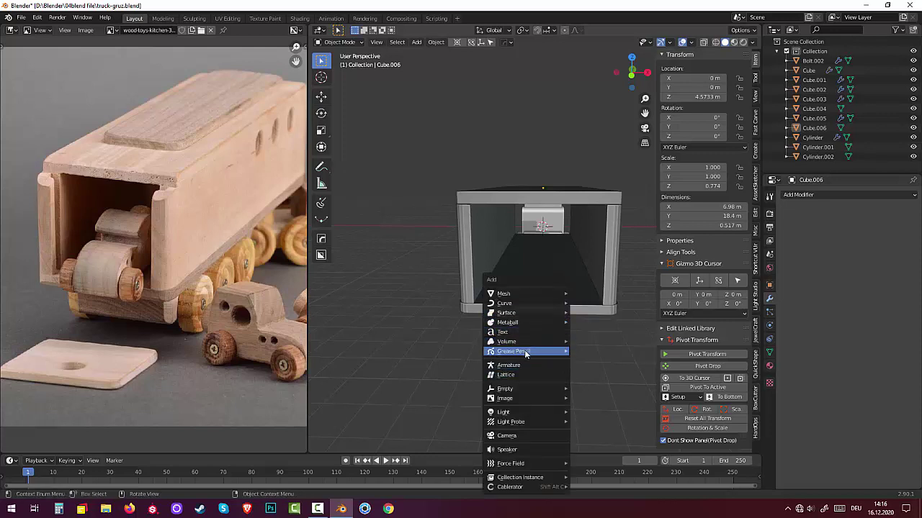
mouse_move(503, 294)
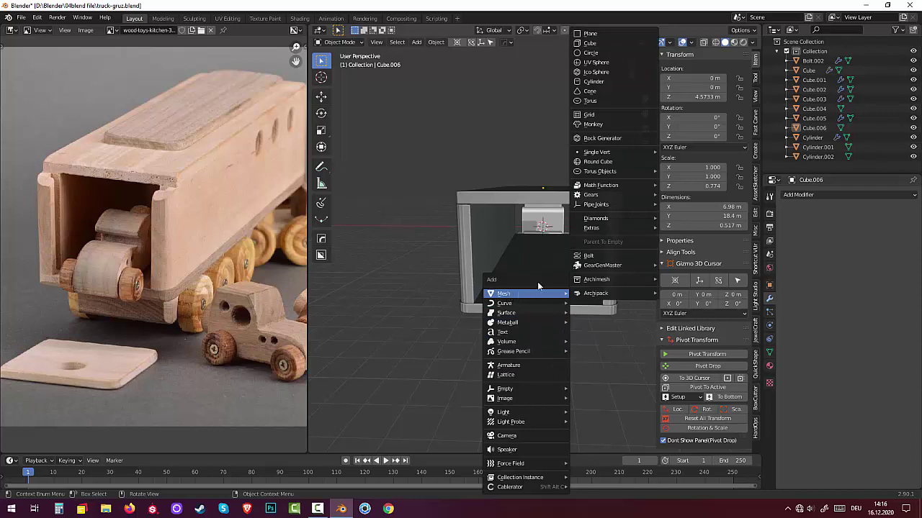
- Add a 2 m cube at the origin and view the truck in Right Orthographic
left_click(585, 44)
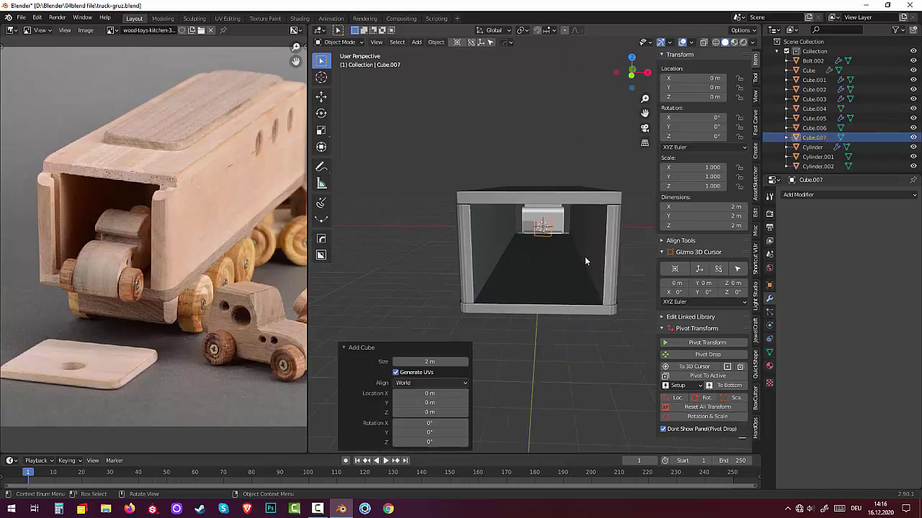
middle_click_drag(585, 256, 488, 262)
scroll(490, 259, "down", 4)
scroll(497, 268, "down", 1)
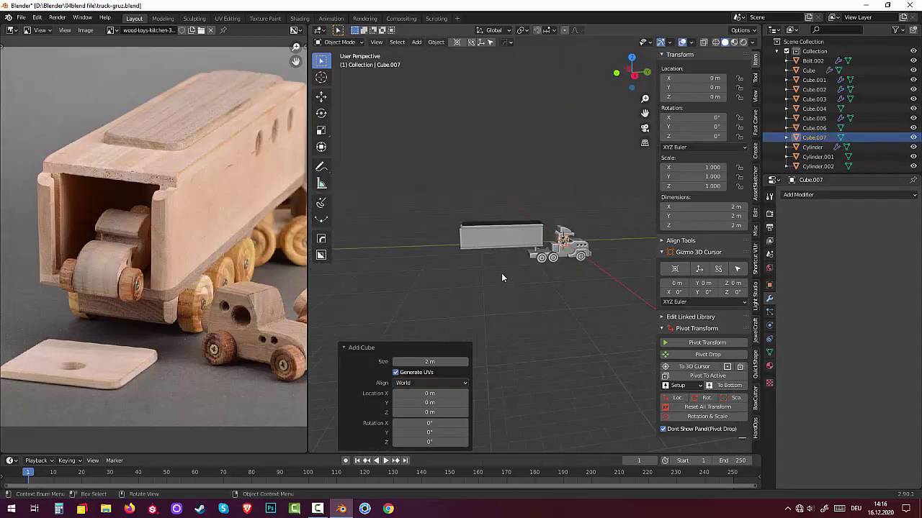
key("KP_3")
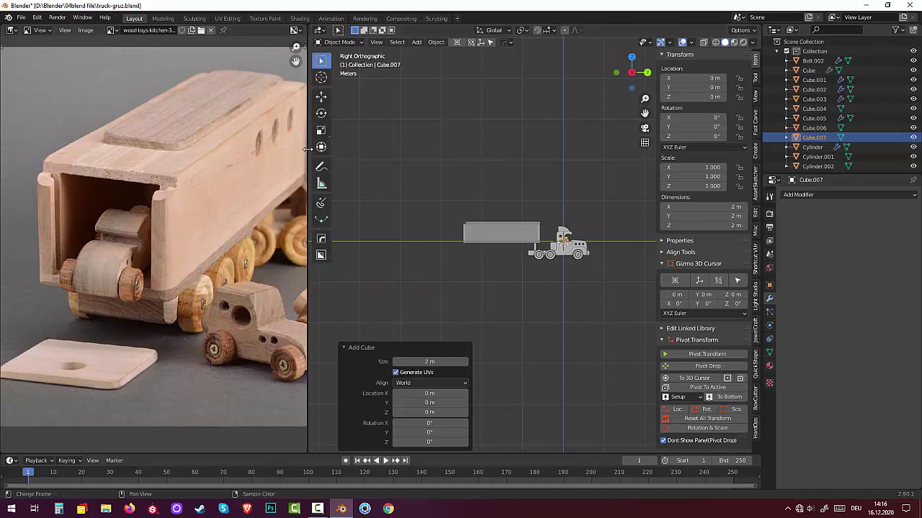
- Widen the 3D view and move the cube to the trailer front (Y −6.7783 m, Z 2.2133 m)
left_click_drag(308, 148, 3, 193)
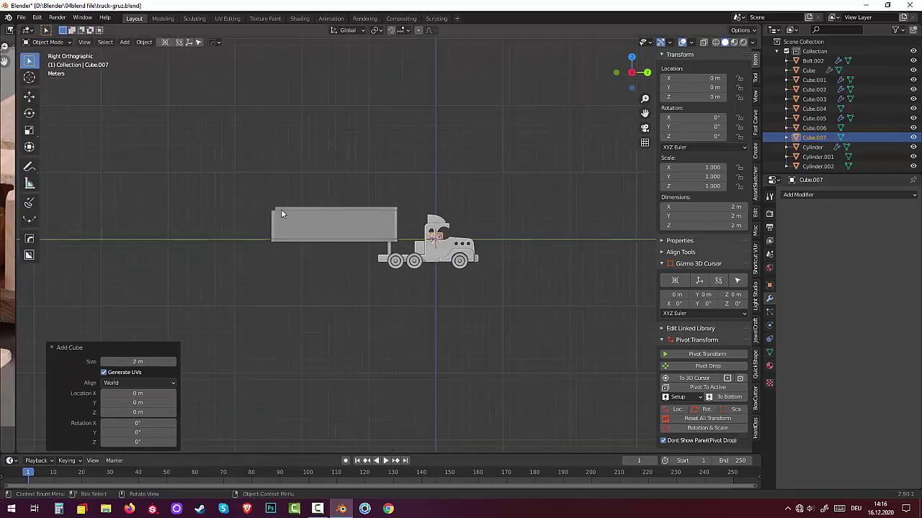
scroll(281, 209, "up", 4)
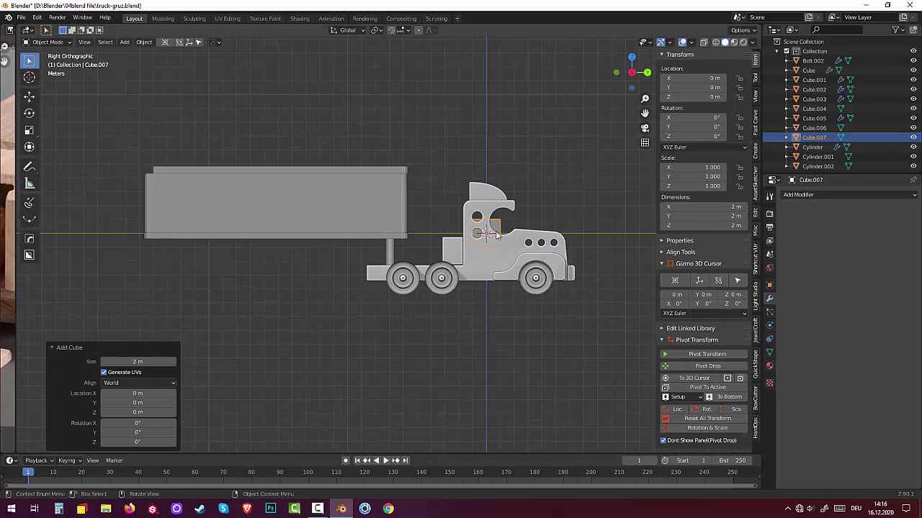
key("g")
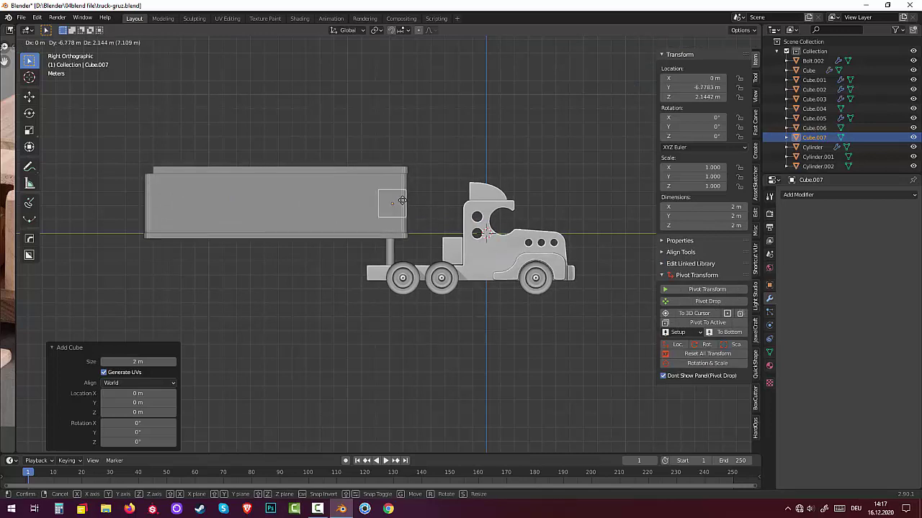
left_click(401, 199)
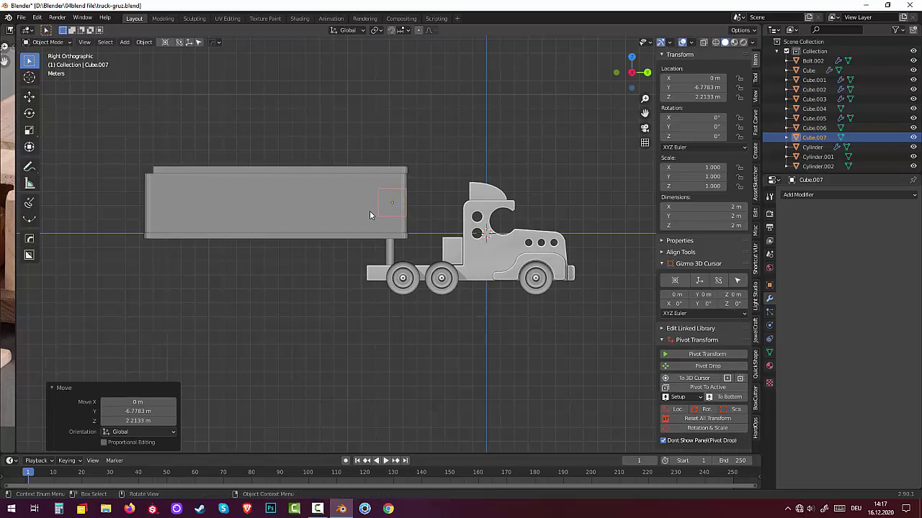
- Flatten the cube along Y to 0.461 m thick
key("s")
key("y")
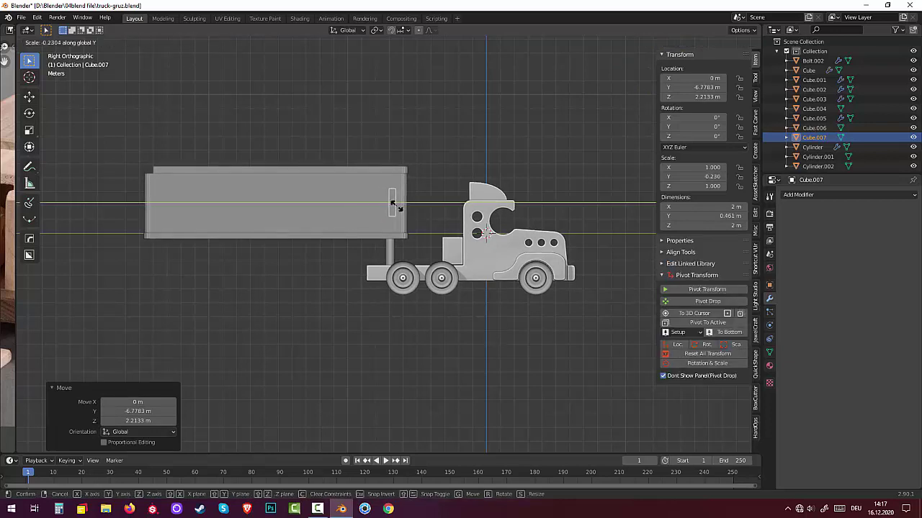
left_click(395, 207)
mouse_move(395, 209)
middle_mouse_down()
mouse_move(380, 231)
mouse_move(296, 244)
mouse_move(350, 222)
middle_mouse_up()
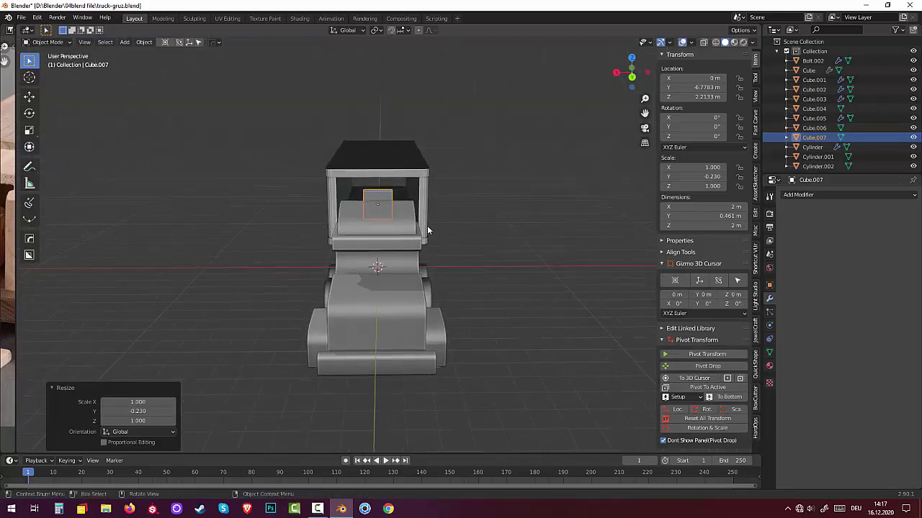
- Scale the slab up uniformly, then reduce its height along Z to 4.46 m
left_click(694, 264)
key("s")
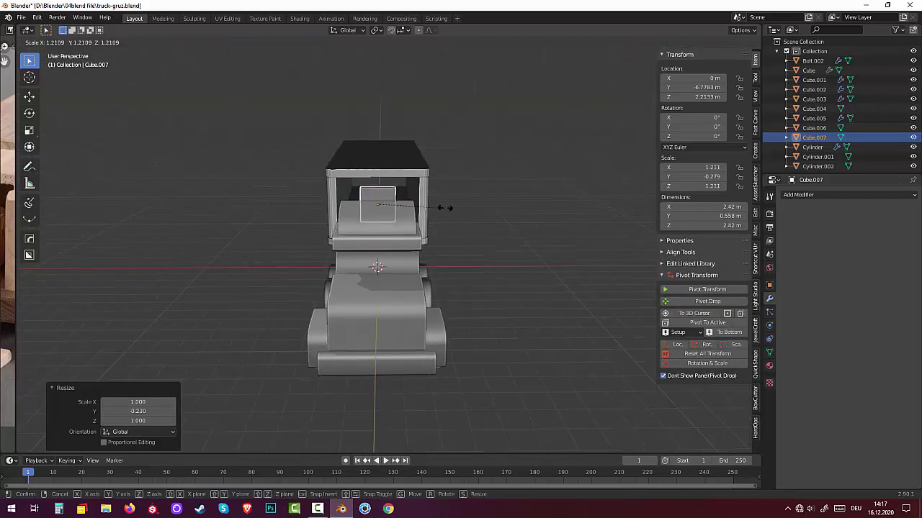
left_click(533, 191)
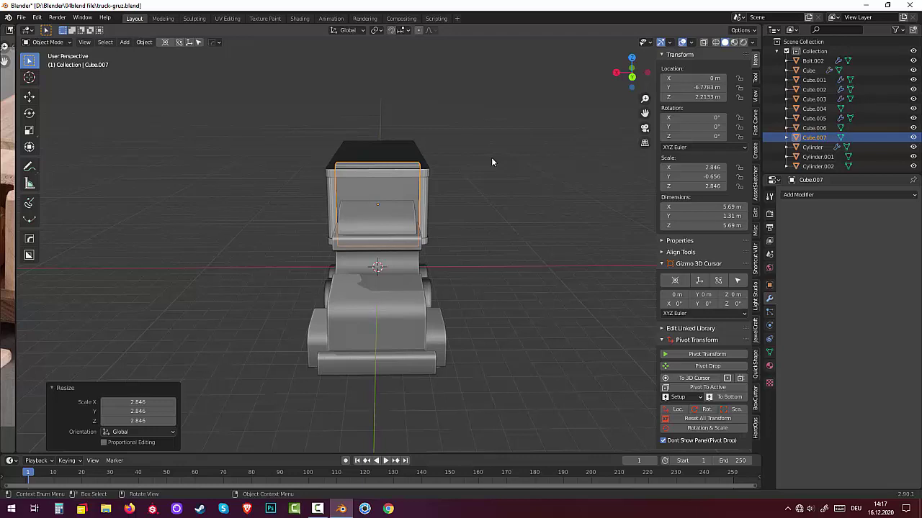
key("s")
key("z")
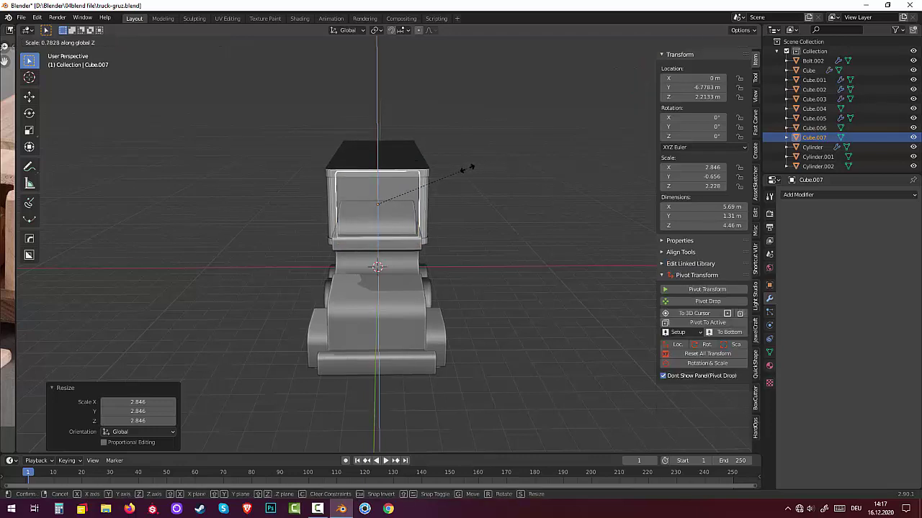
left_click(470, 168)
- Thin the panel along Y to 0.386 m
middle_click_drag(470, 170, 401, 219)
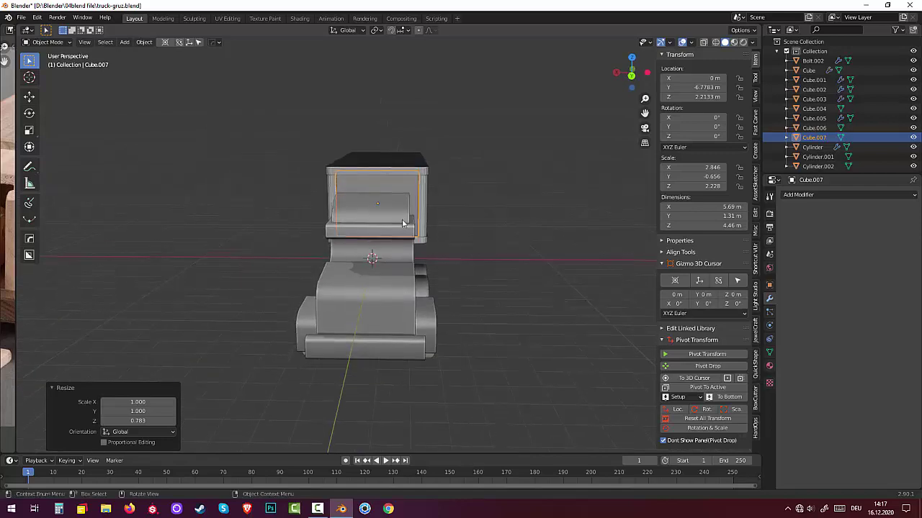
scroll(401, 219, "up", 5)
mouse_move(373, 248)
middle_mouse_down()
mouse_move(379, 288)
mouse_move(276, 273)
mouse_move(286, 270)
middle_mouse_up()
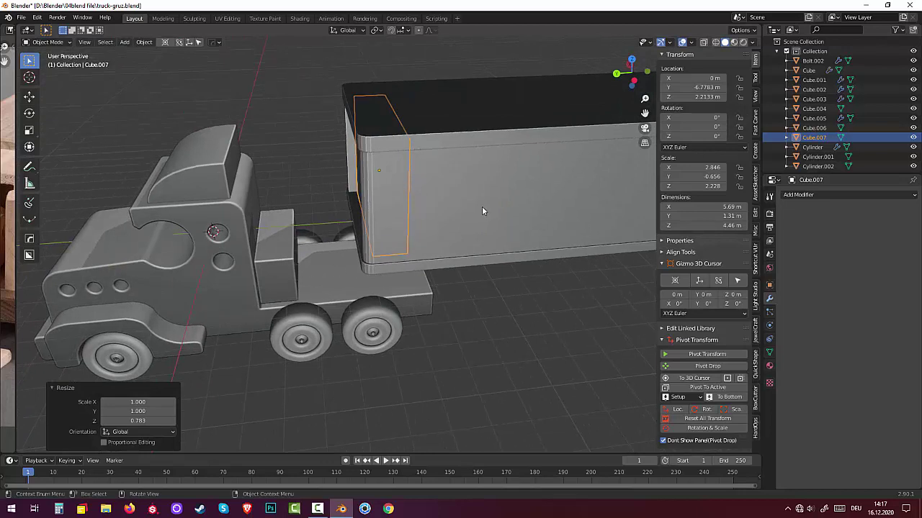
key("s")
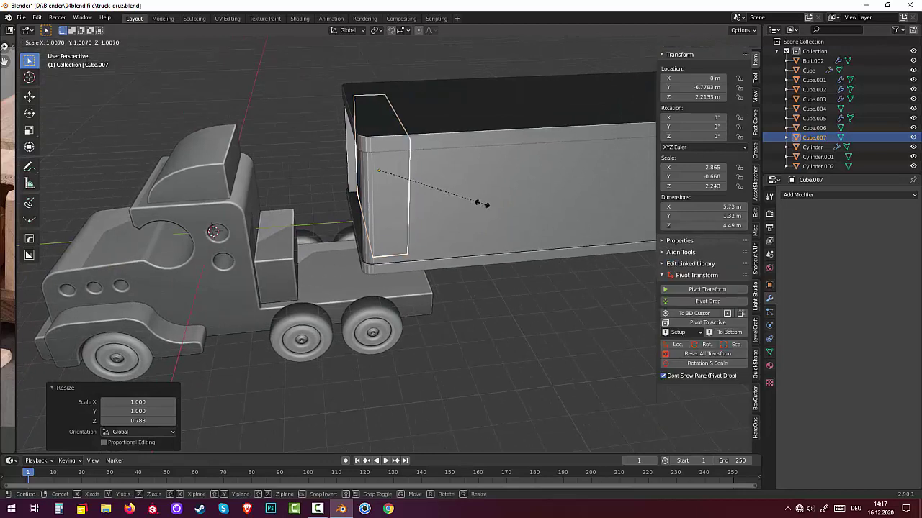
key("y")
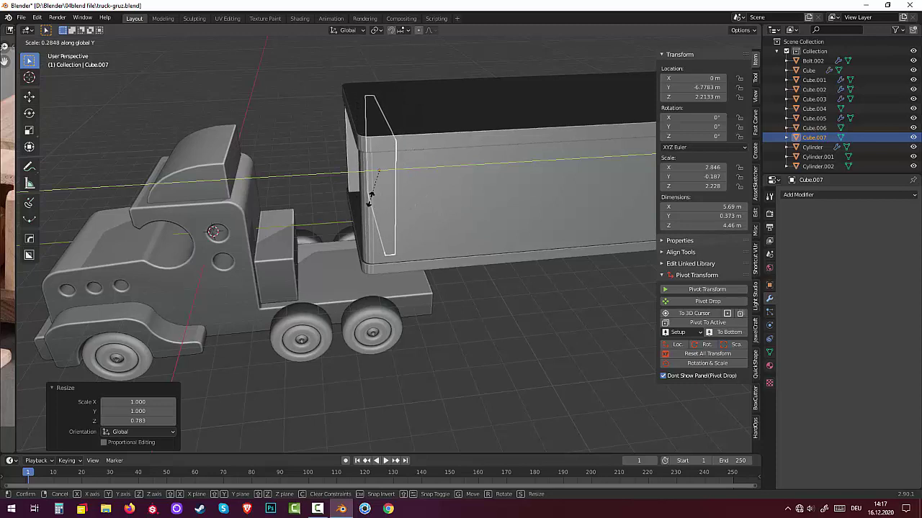
left_click(375, 200)
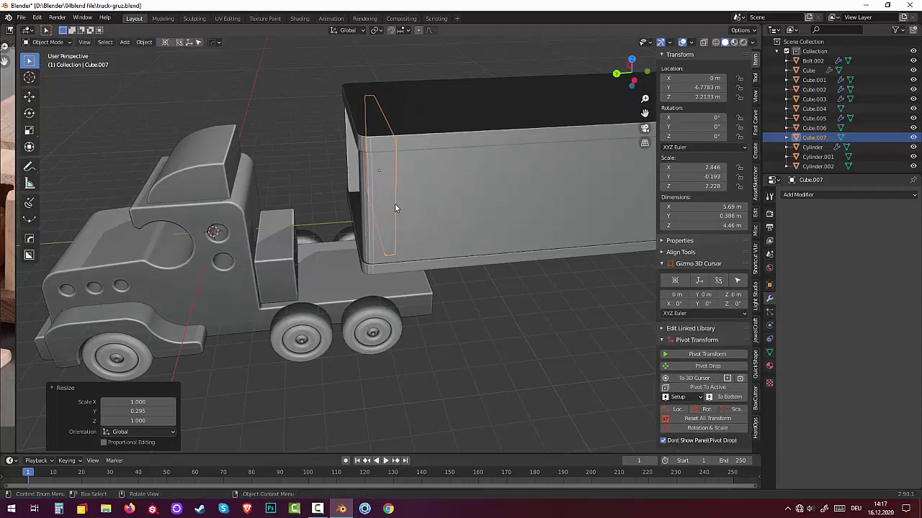
- Slide the panel along Y to −5.9348 m, flush against the trailer front
key("g")
key("y")
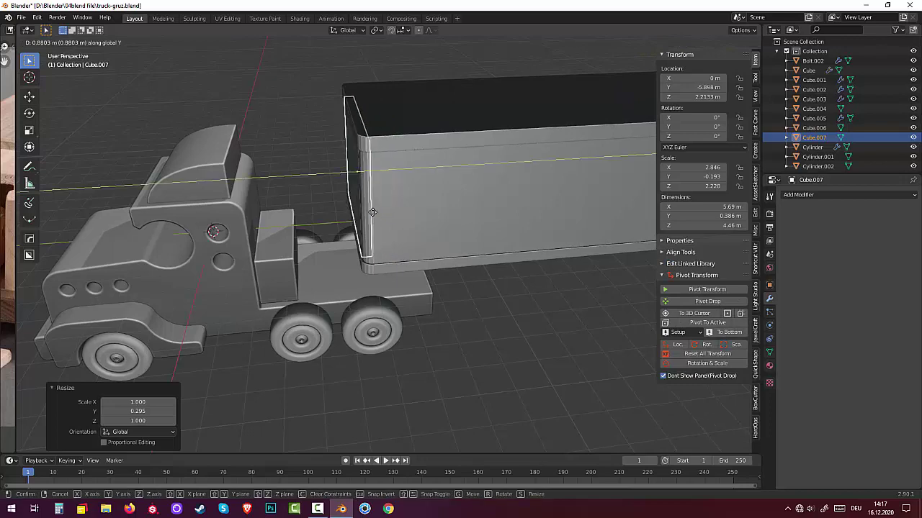
left_click(376, 215)
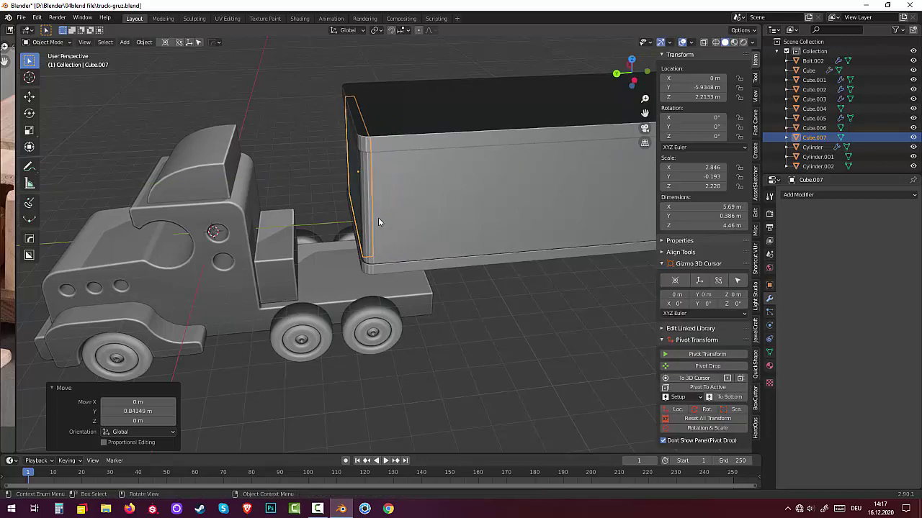
scroll(382, 219, "down", 3)
scroll(392, 224, "down", 2)
middle_click_drag(401, 228, 457, 297)
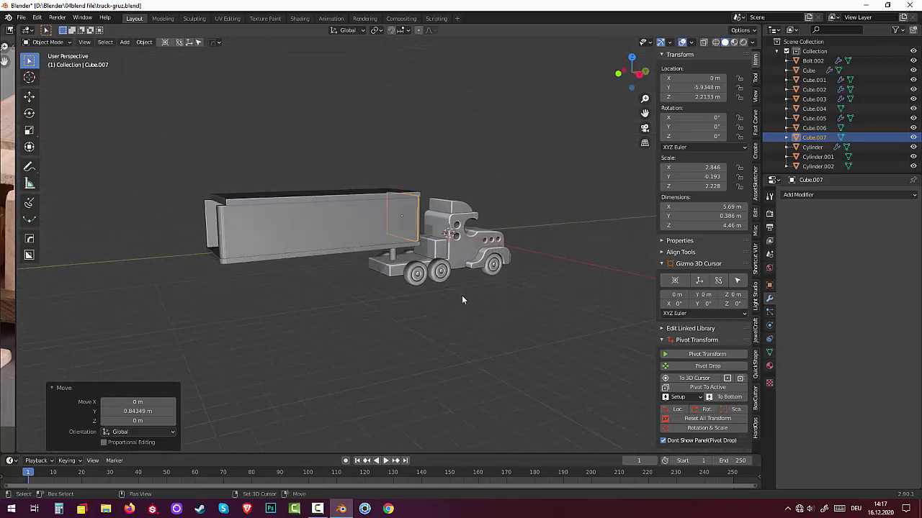
- Duplicate the front panel and move the copy 18.348 m back along Y to Y −24.283 m
key("shift+d")
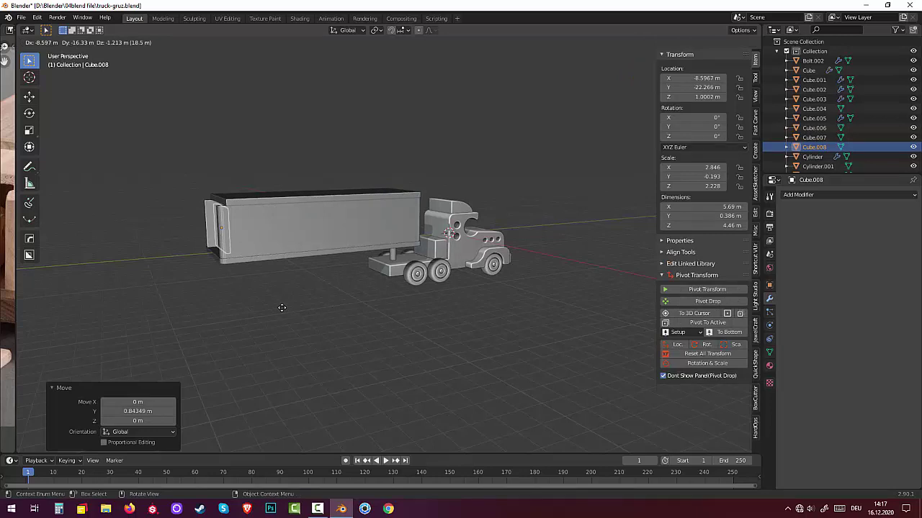
key("y")
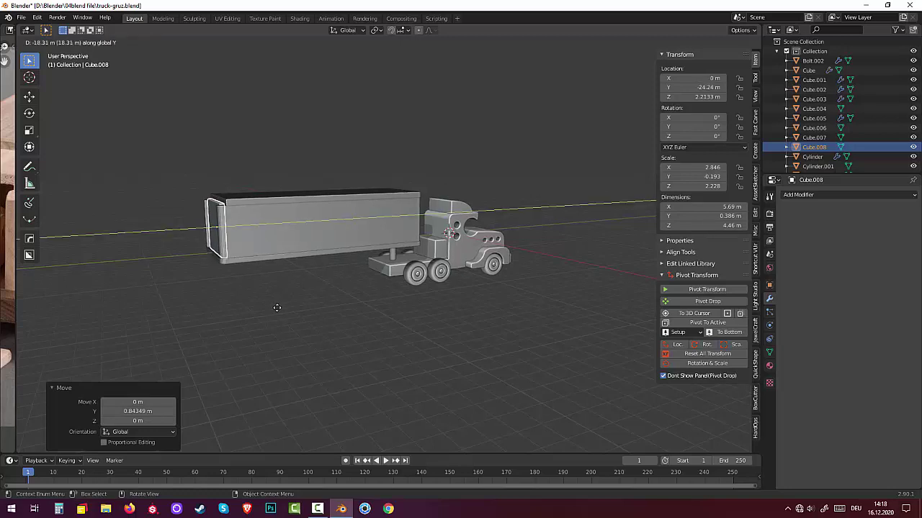
left_click(277, 308)
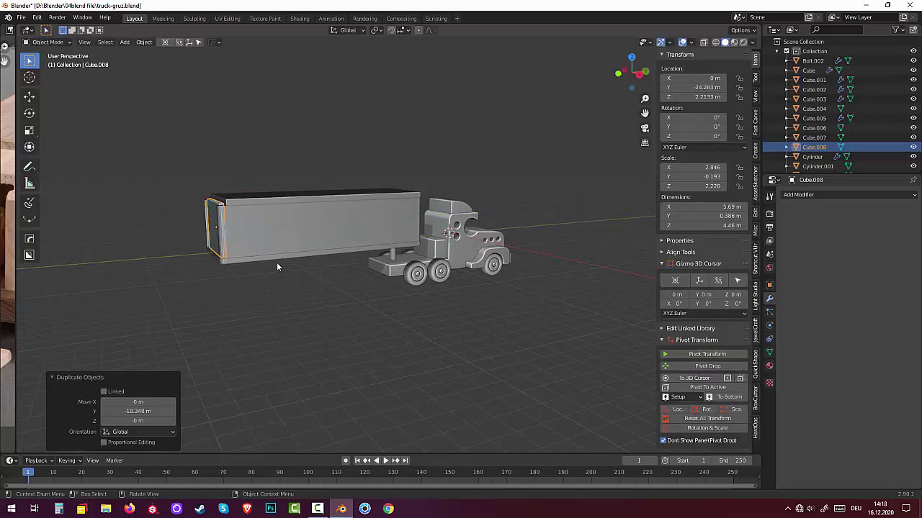
mouse_move(277, 262)
middle_mouse_down()
mouse_move(298, 303)
mouse_move(346, 301)
middle_mouse_up()
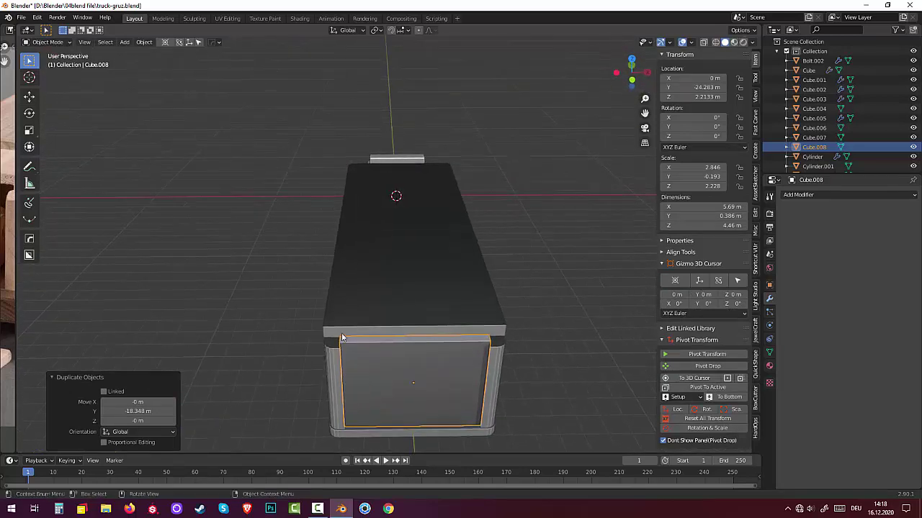
left_click(412, 389)
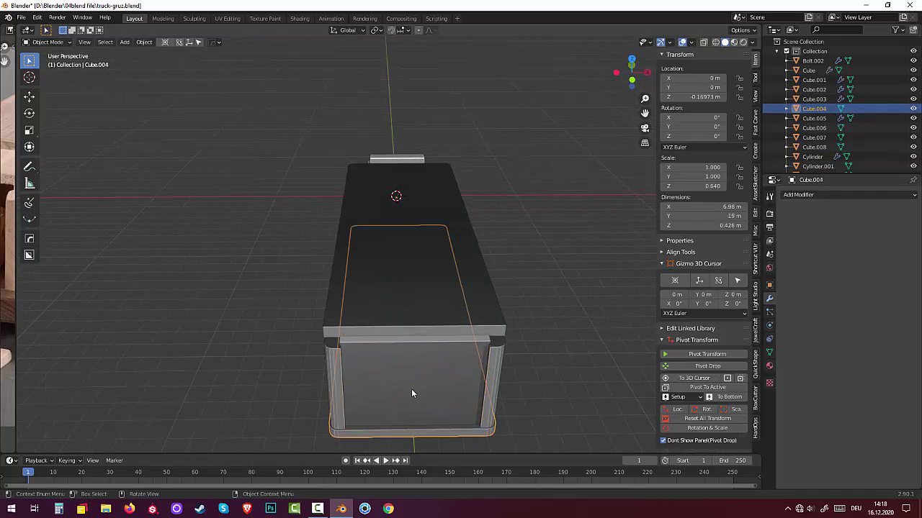
left_click(411, 389)
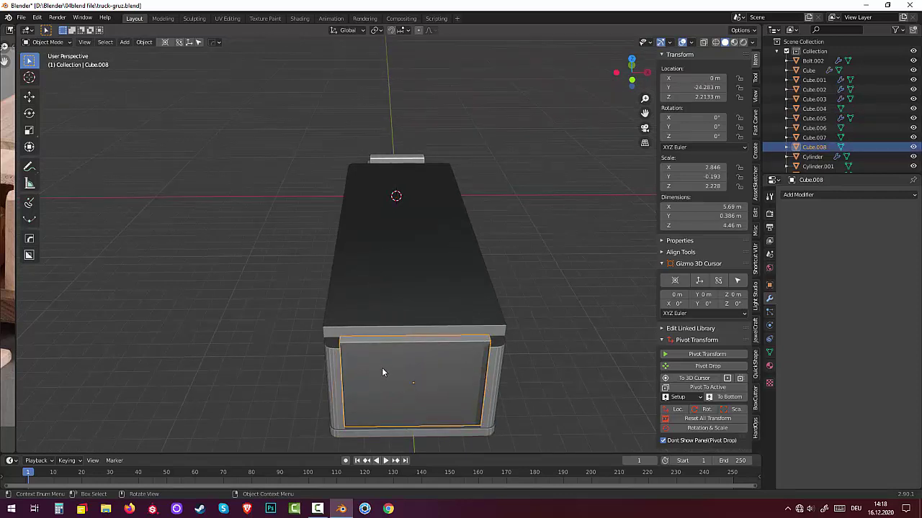
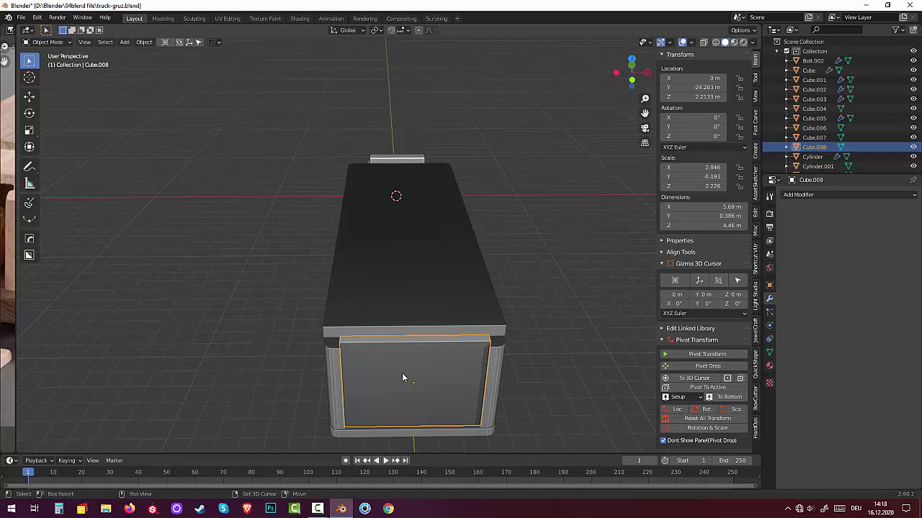
- Duplicate the trailer's rear panel and raise the copy straight up above the trailer
right_click(402, 373)
key("shift+d")
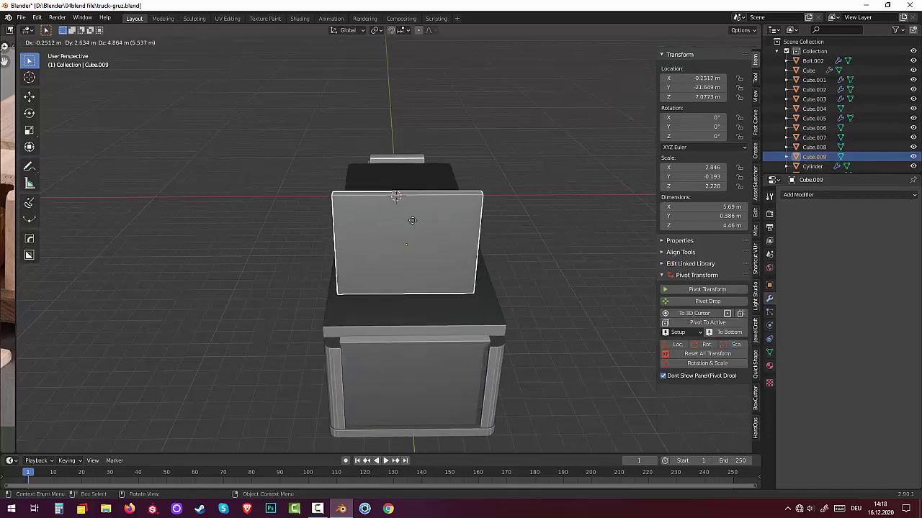
key("z")
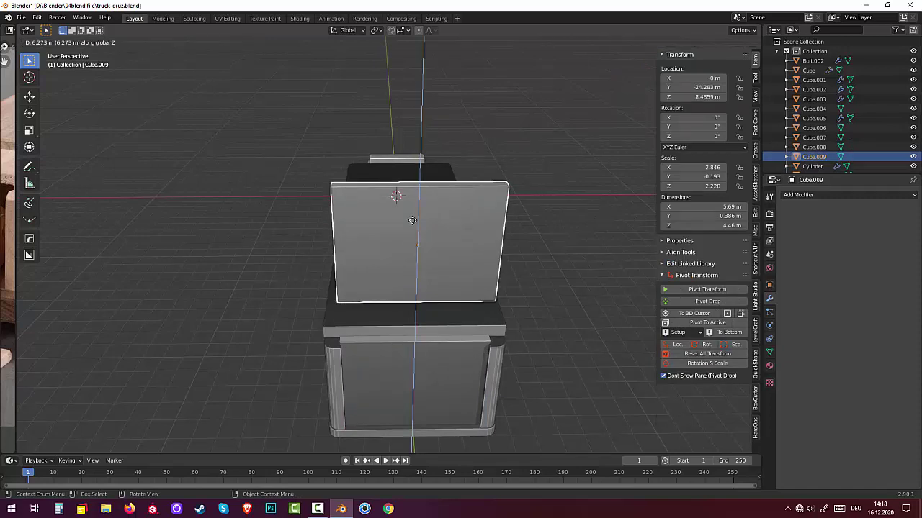
left_click(411, 219)
- Scale the original rear panel Cube.008 wider on X and thicker on Y, to 6.4 × 0.422 × 4.46 m
left_click(426, 364)
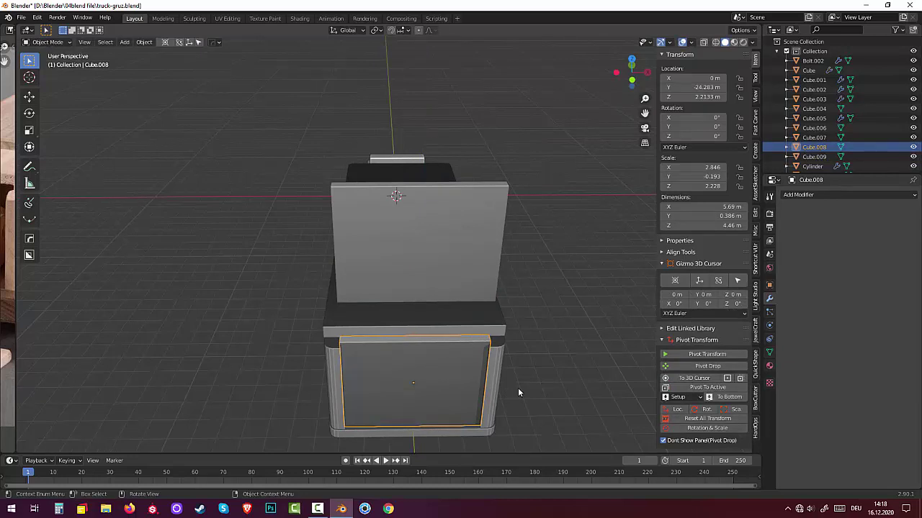
key("s")
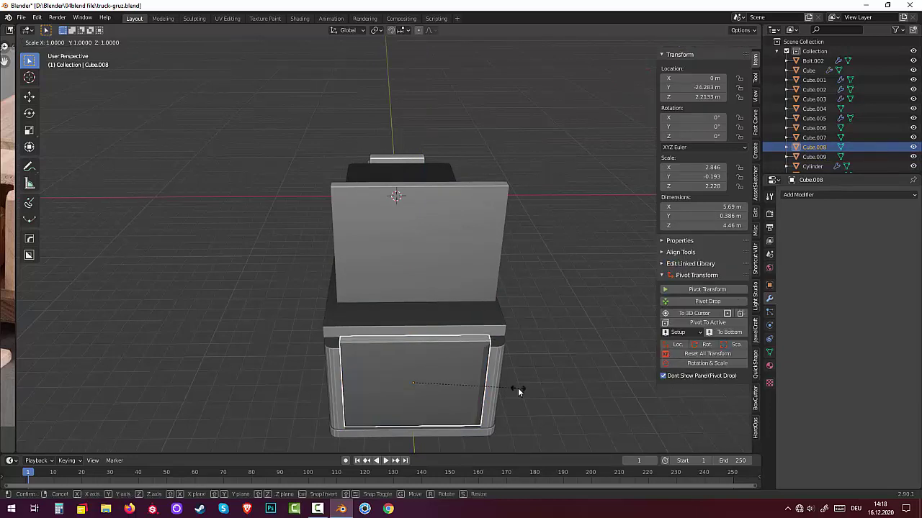
key("x")
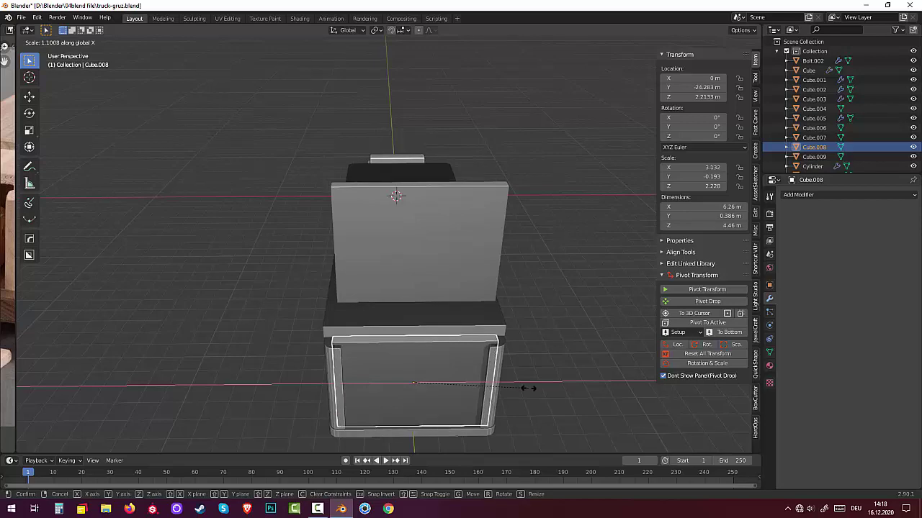
left_click(530, 389)
mouse_move(530, 389)
middle_mouse_down()
mouse_move(493, 429)
mouse_move(487, 409)
mouse_move(514, 417)
middle_mouse_up()
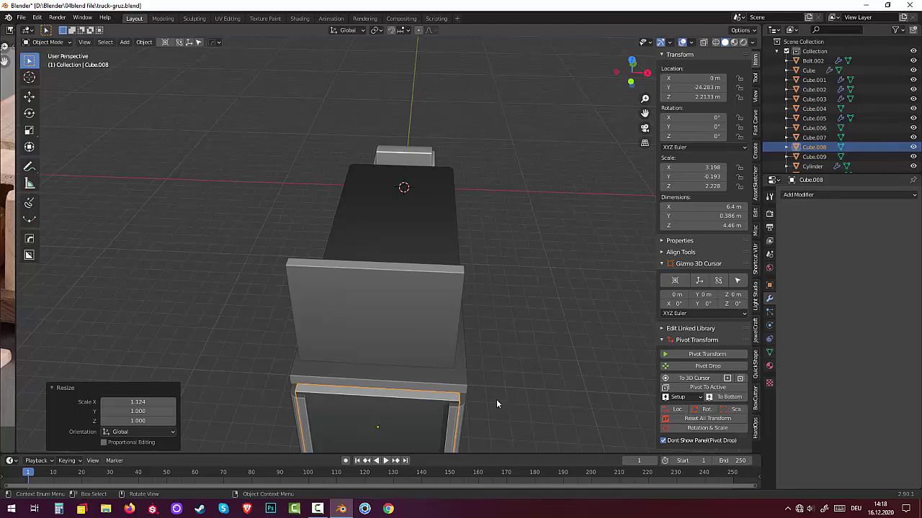
key("s")
key("y")
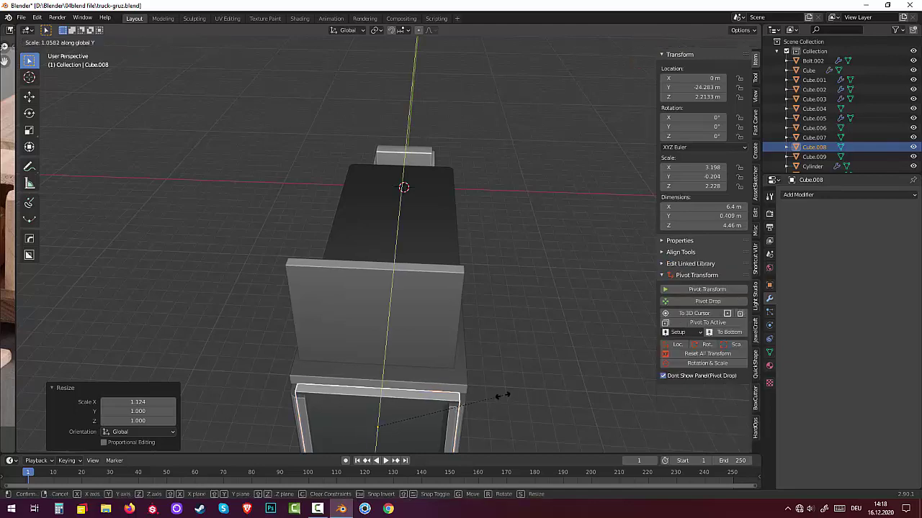
left_click(507, 394)
mouse_move(504, 393)
middle_mouse_down()
mouse_move(501, 376)
mouse_move(459, 361)
middle_mouse_up()
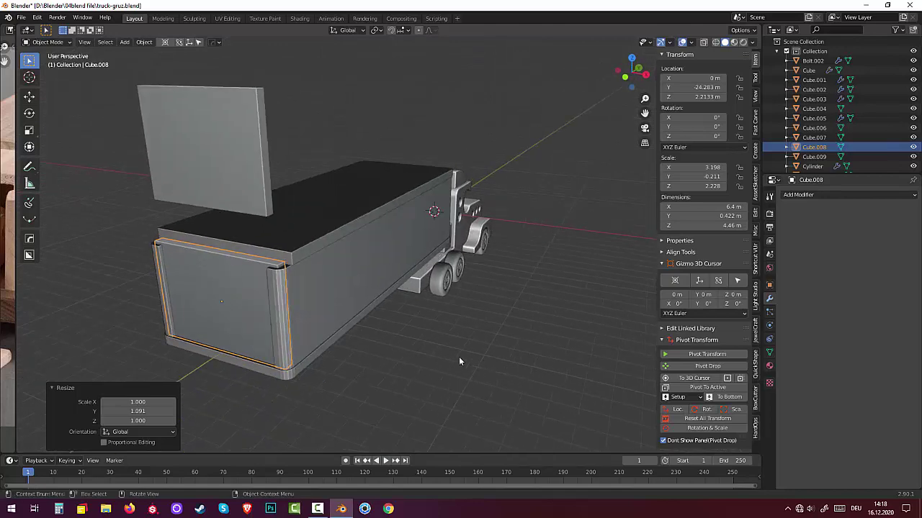
- Apply the Mirror modifier on the trailer body Cube.005
left_click(324, 298)
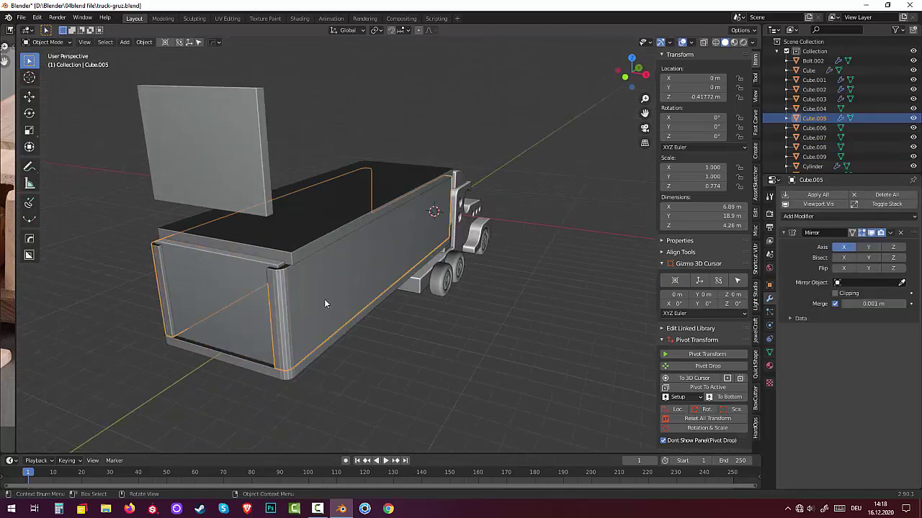
left_click(890, 233)
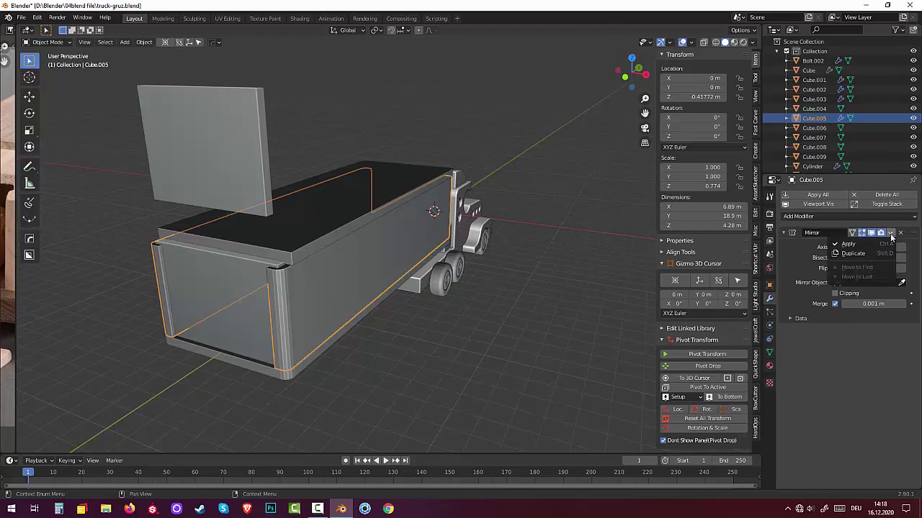
left_click(850, 245)
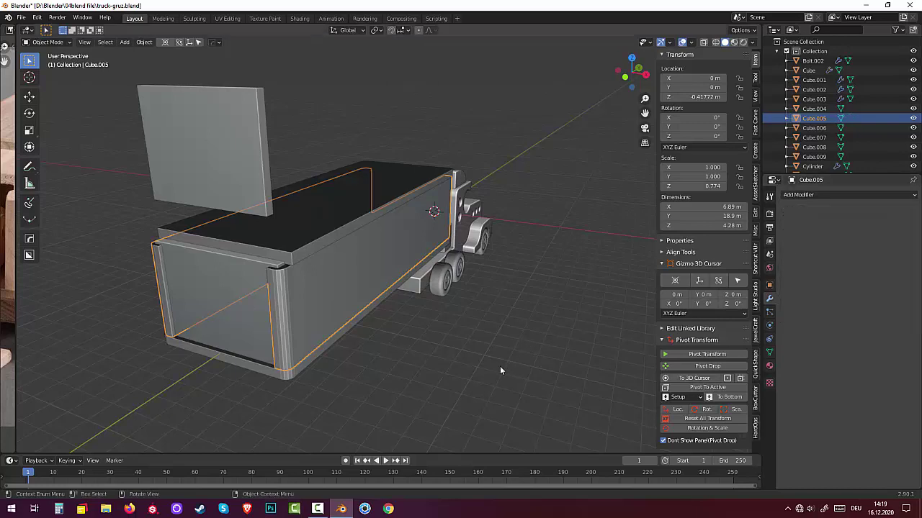
- Cut the rear panel out of Cube.005 with a Fast Carve Boolean Difference, opening the trailer's back
left_click(209, 264)
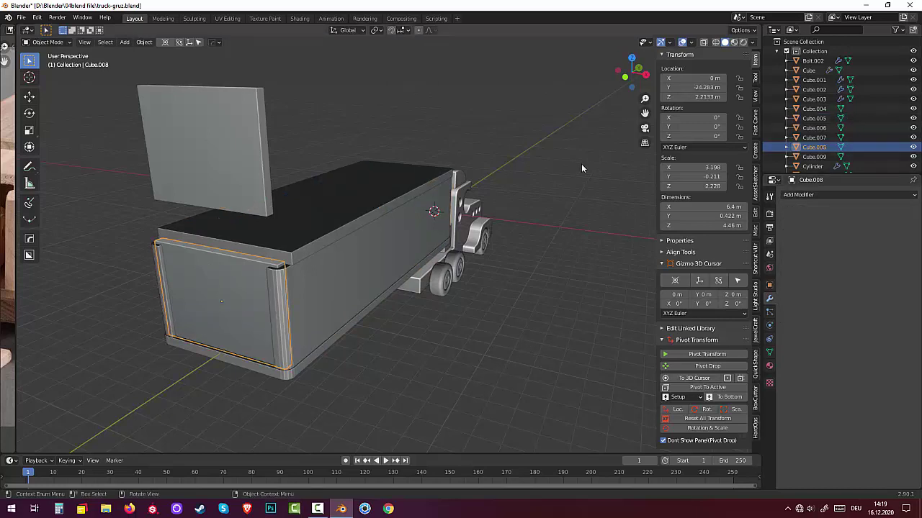
left_click(755, 124)
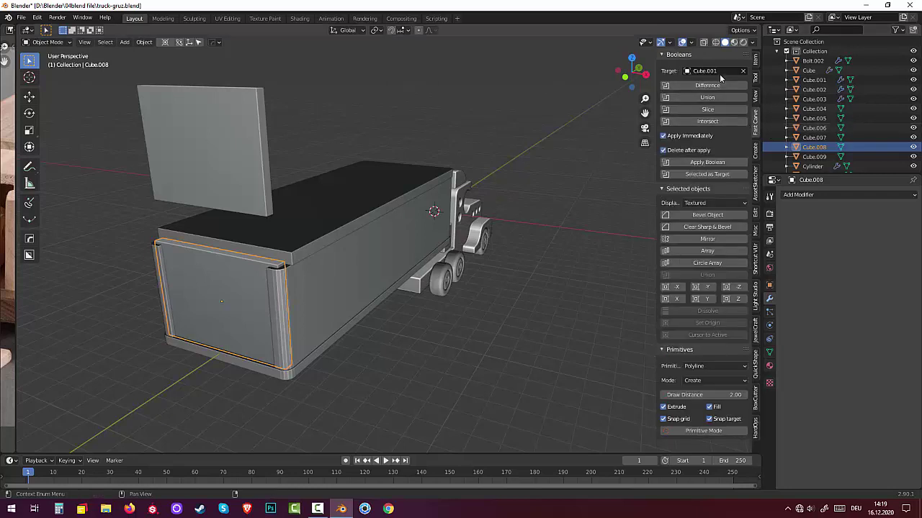
left_click(743, 71)
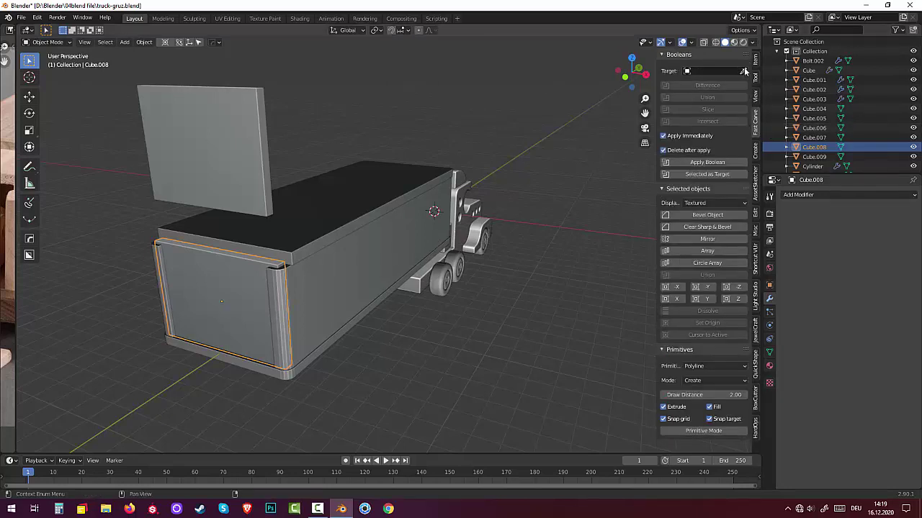
left_click(743, 72)
left_click(367, 260)
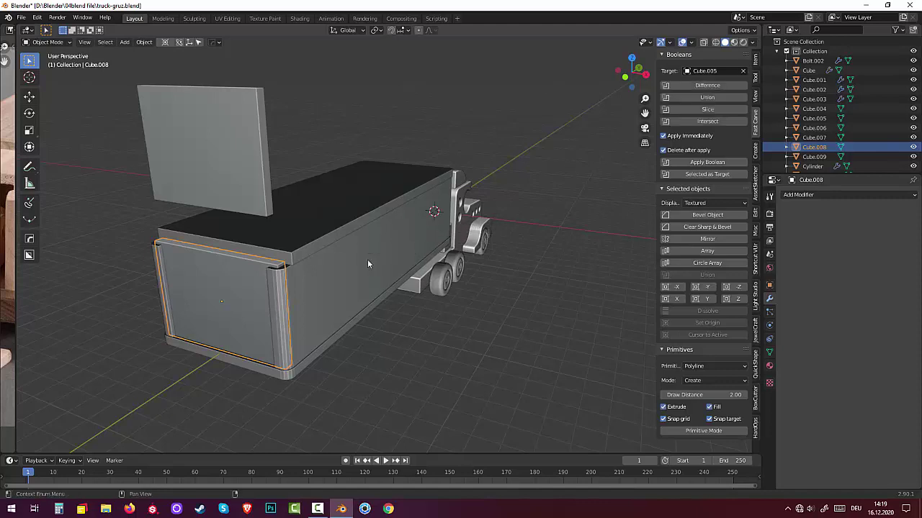
left_click(707, 85)
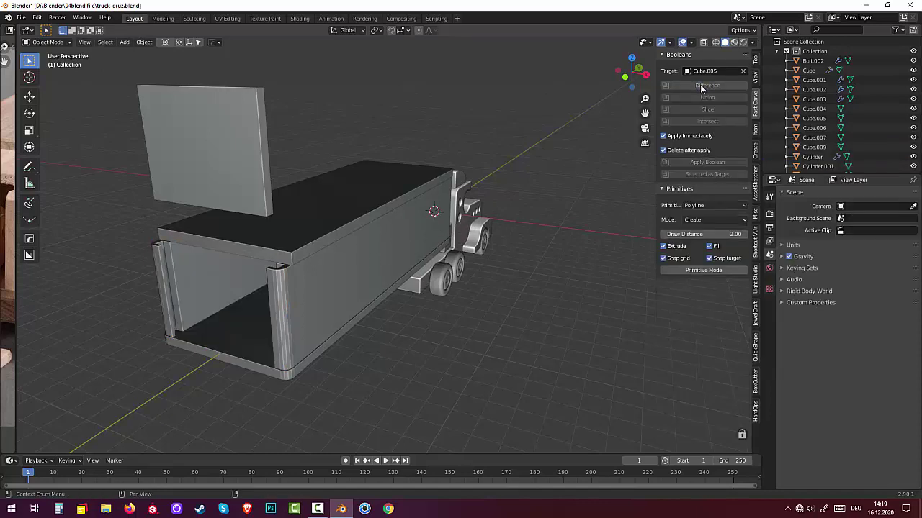
mouse_move(413, 350)
middle_mouse_down()
mouse_move(450, 355)
mouse_move(428, 293)
middle_mouse_up()
left_click(445, 183)
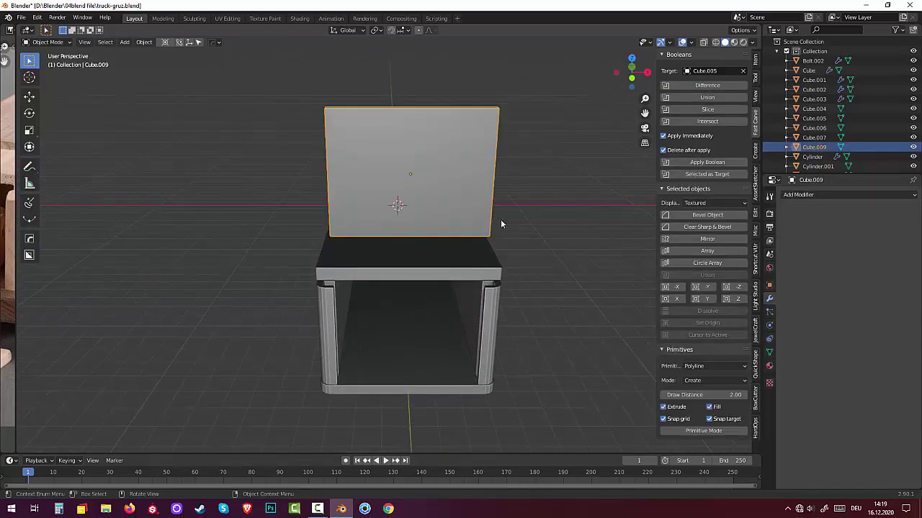
- In Edit Mode on lid panel Cube.009, switch to edge select and select its outer edges
key("Tab")
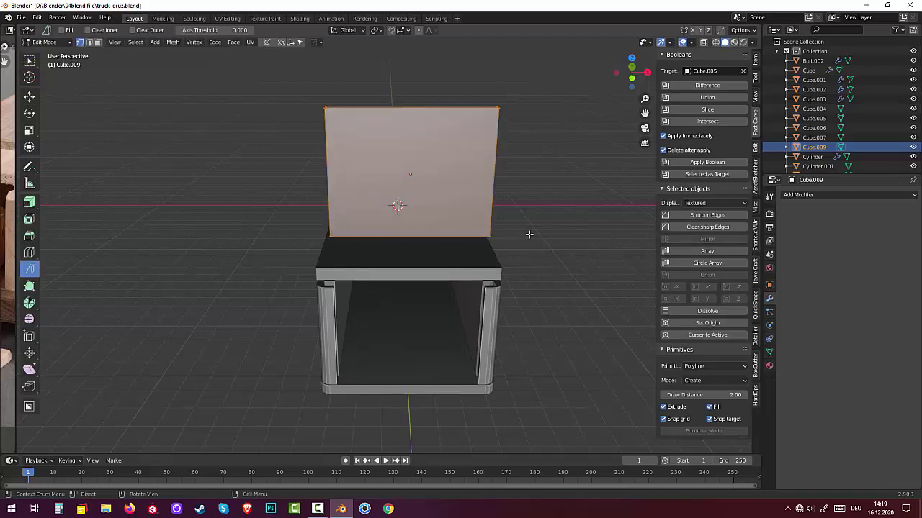
middle_click_drag(531, 233, 481, 250)
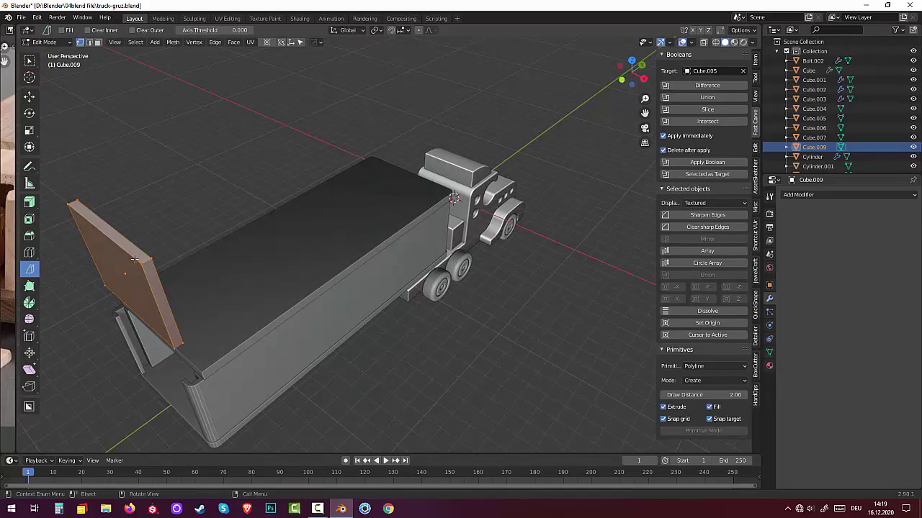
key("alt+a")
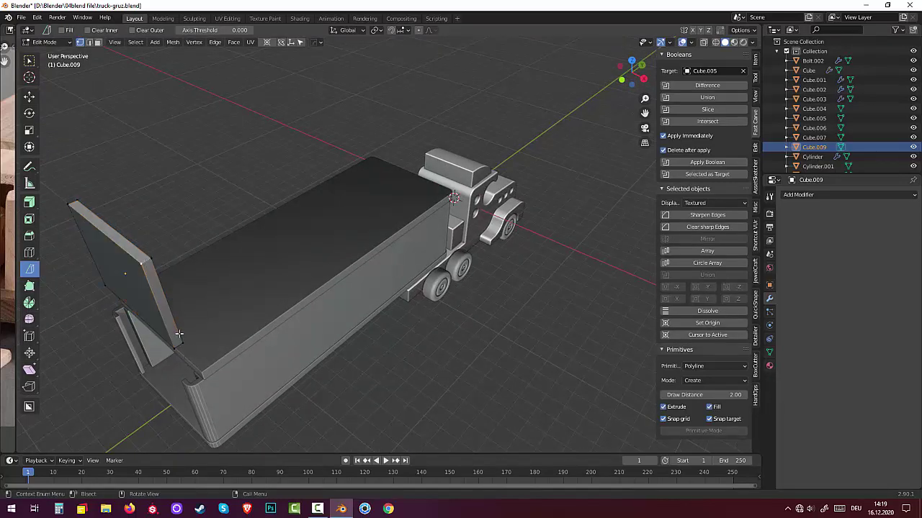
key("2")
left_click(146, 260)
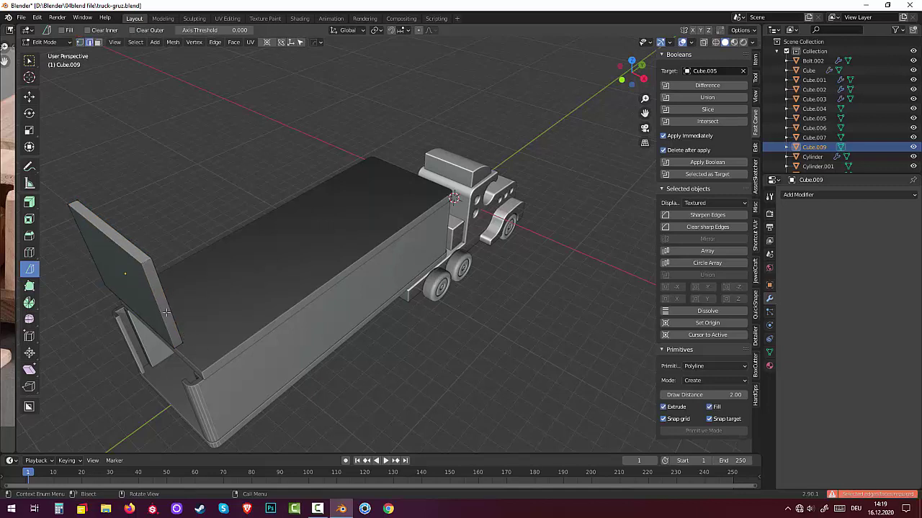
left_click(149, 268)
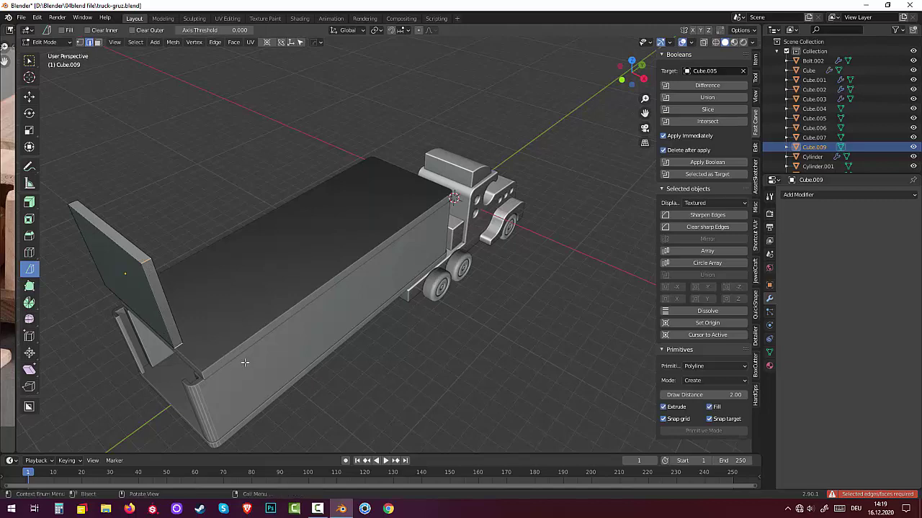
- Bevel the lid's edges with 6 segments at 0.0828 m and return to Object Mode
middle_click_drag(245, 362, 315, 365)
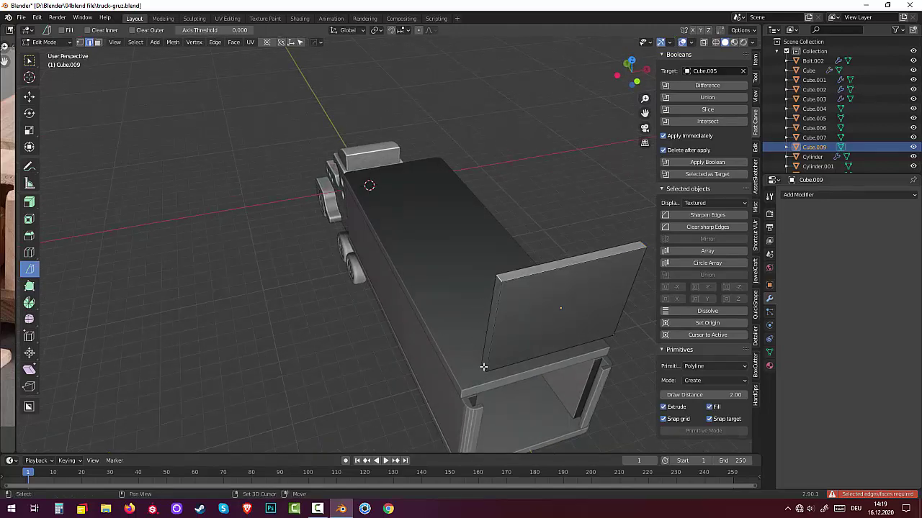
key("ctrl+b")
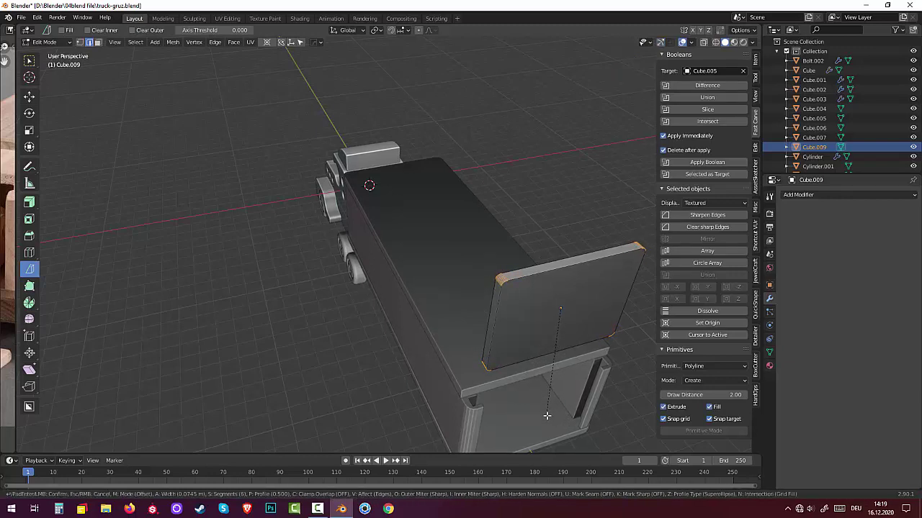
left_click(547, 412)
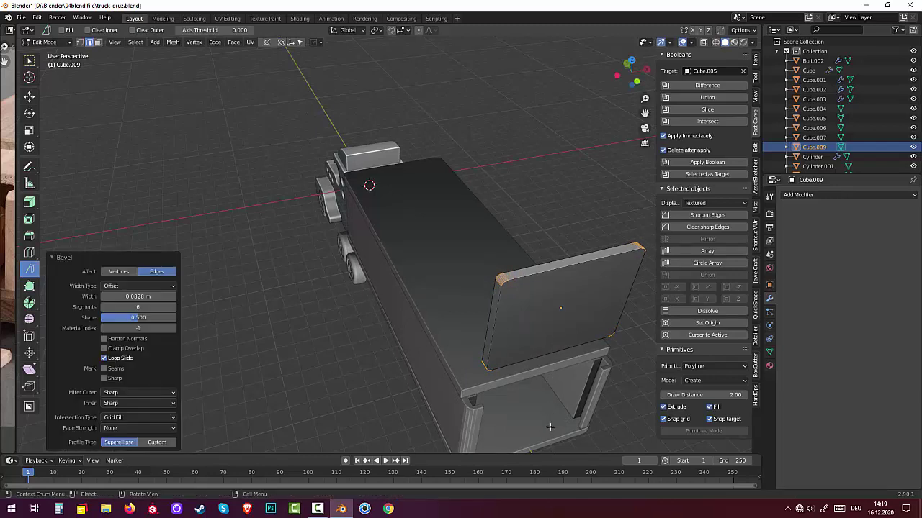
left_click(550, 427)
left_click(559, 314)
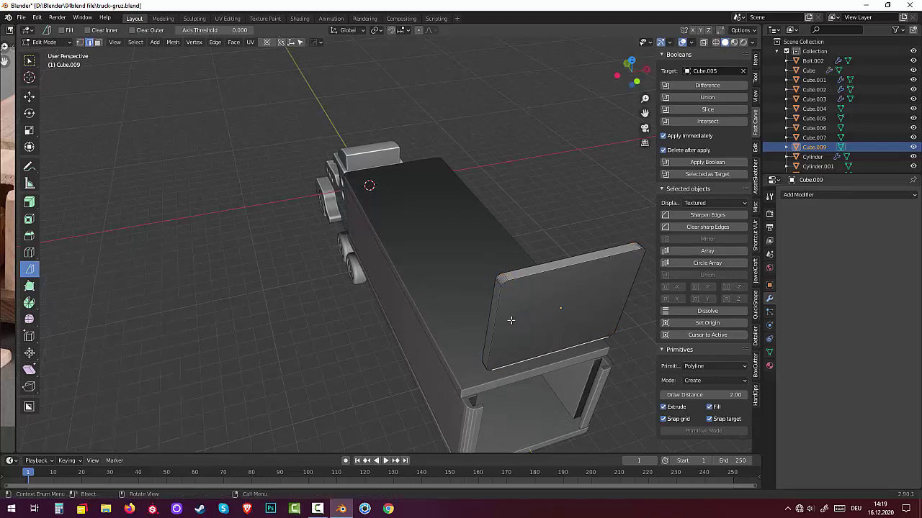
key("Tab")
middle_click_drag(554, 330, 531, 300)
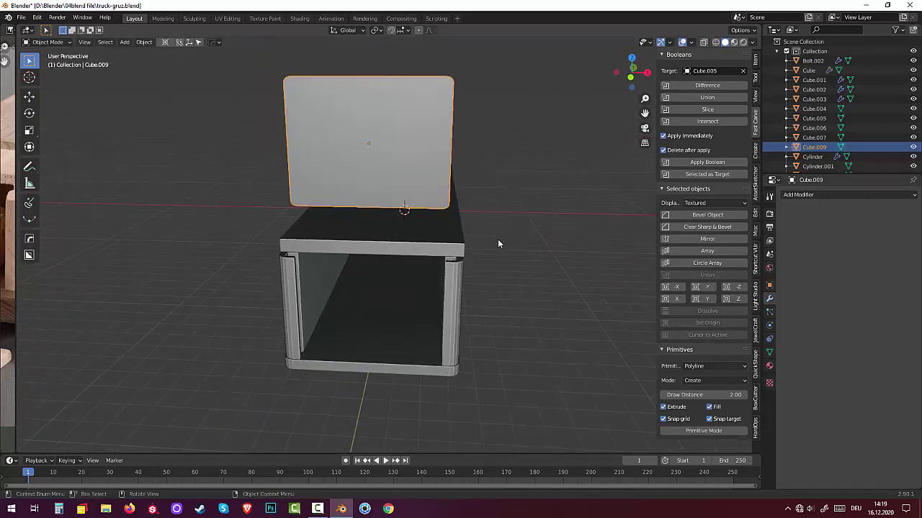
- Lower the rounded panel Cube.009 into the open rear, another 0.342 m, and start widening it on X
key("g")
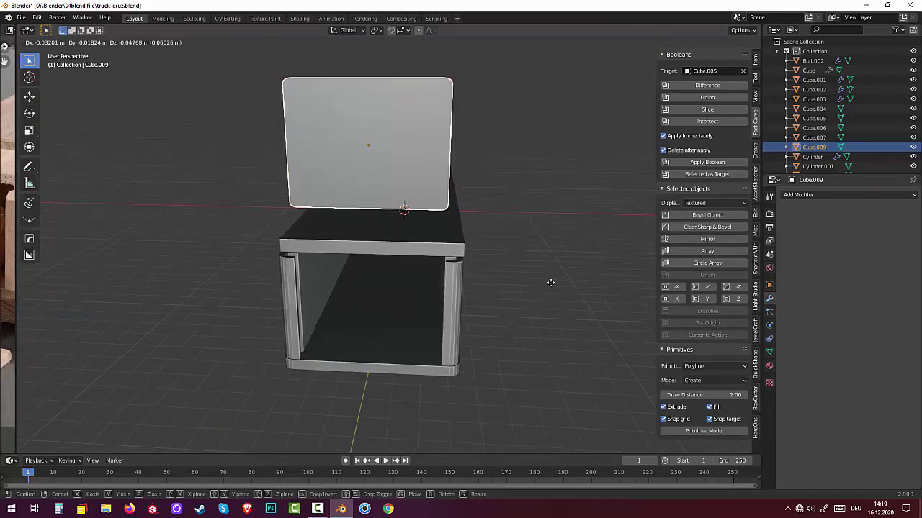
key("z")
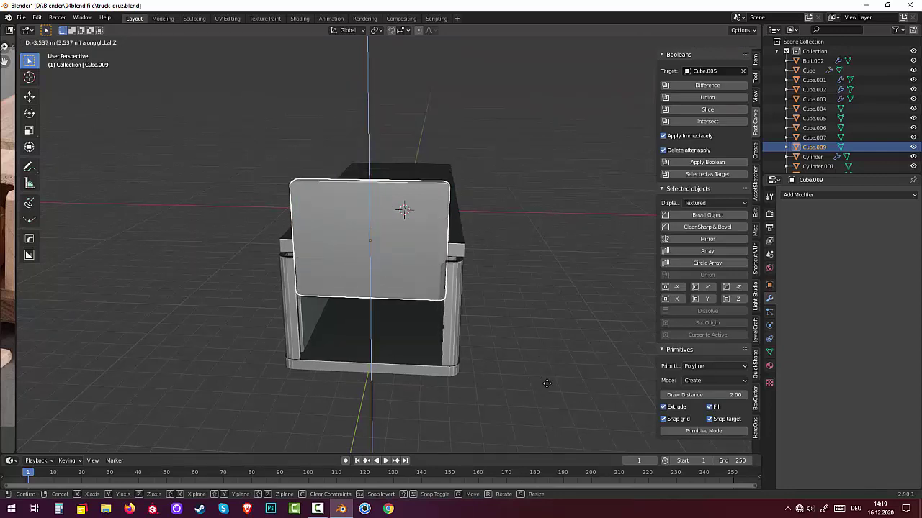
left_click(570, 445)
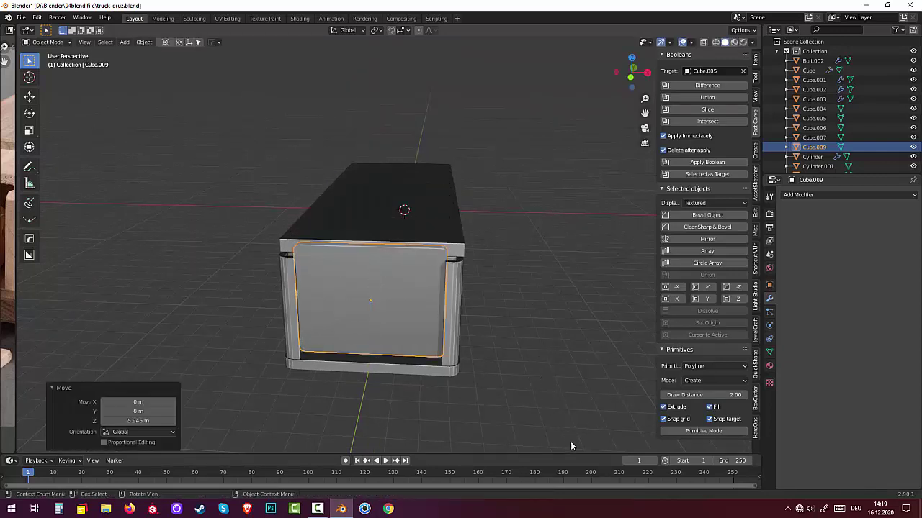
left_click(388, 314)
left_click(319, 259)
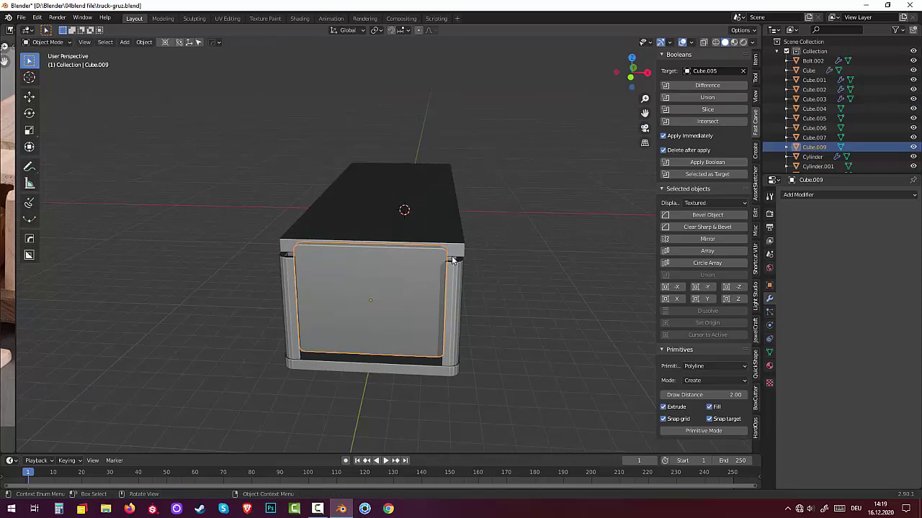
key("g")
key("z")
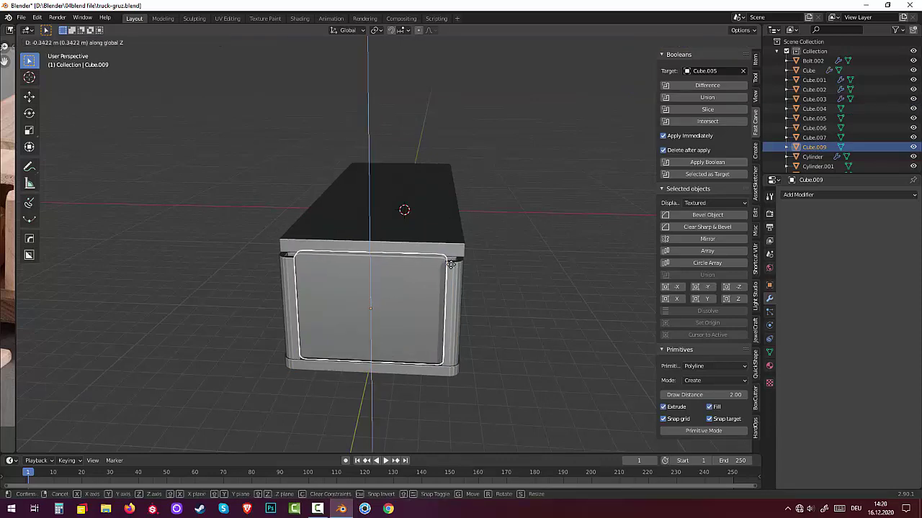
left_click(450, 265)
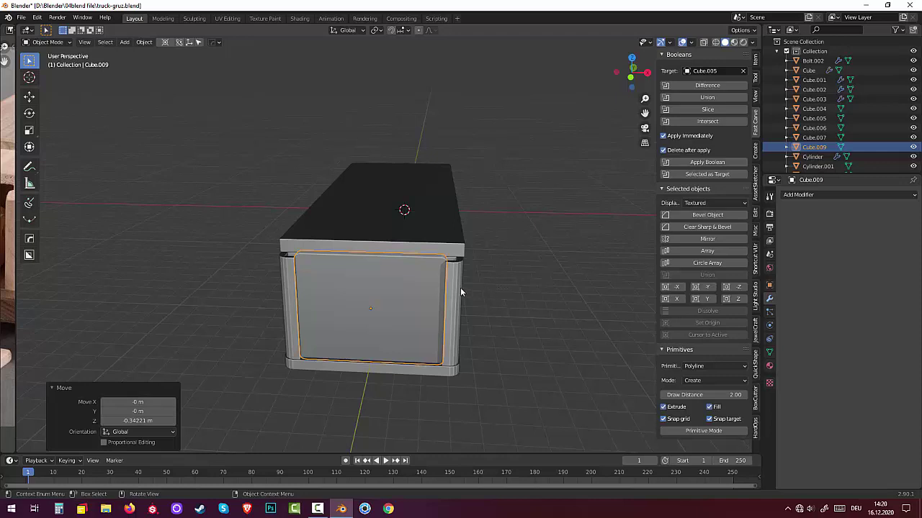
key("s")
key("x")
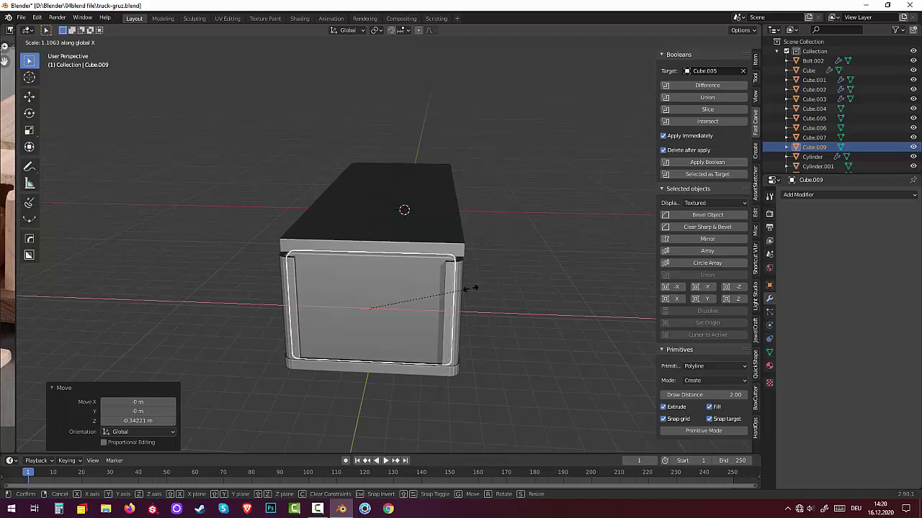
- Finish widening the rear panel, then duplicate the trailer's front corner strip and raise the copy
left_click(471, 289)
left_click(416, 320)
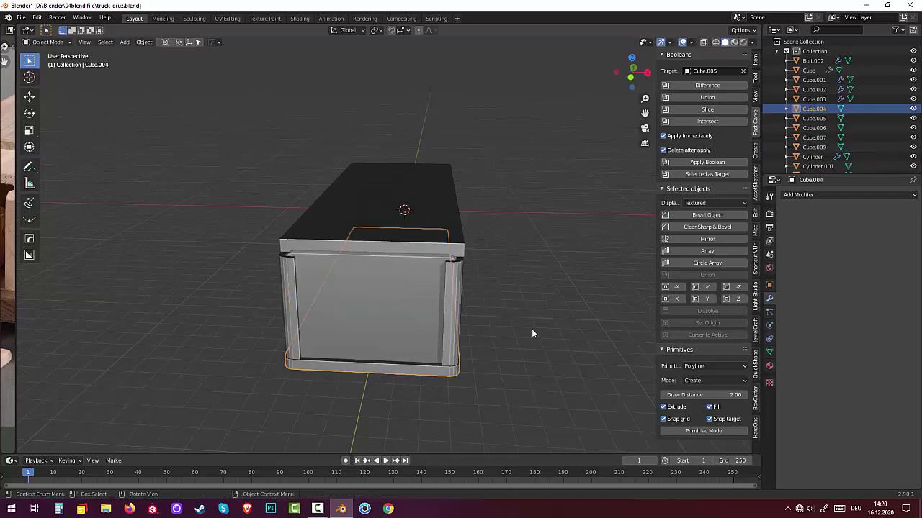
mouse_move(531, 328)
middle_mouse_down()
mouse_move(491, 353)
mouse_move(472, 356)
mouse_move(471, 340)
middle_mouse_up()
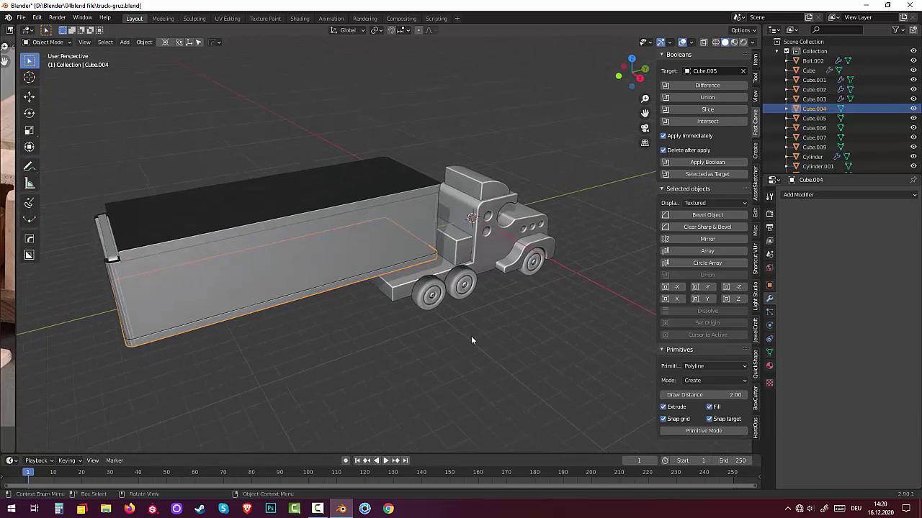
left_click(111, 251)
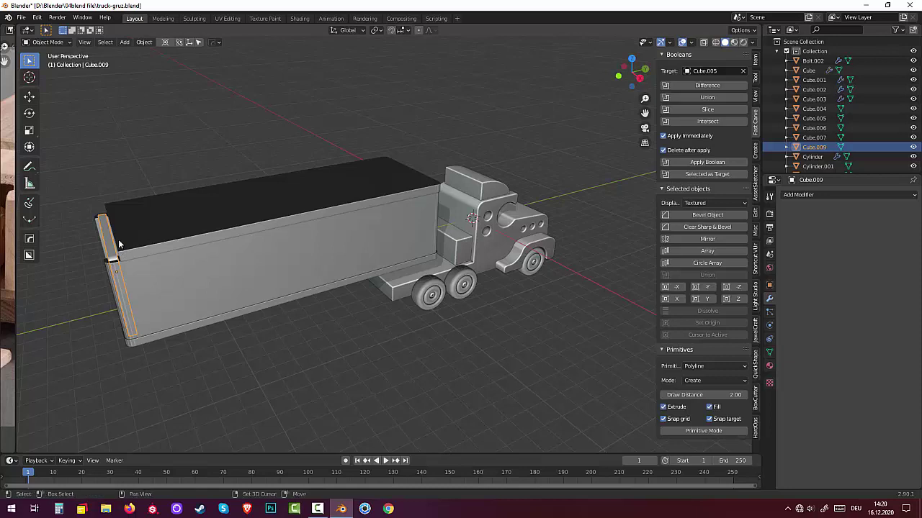
key("shift+d")
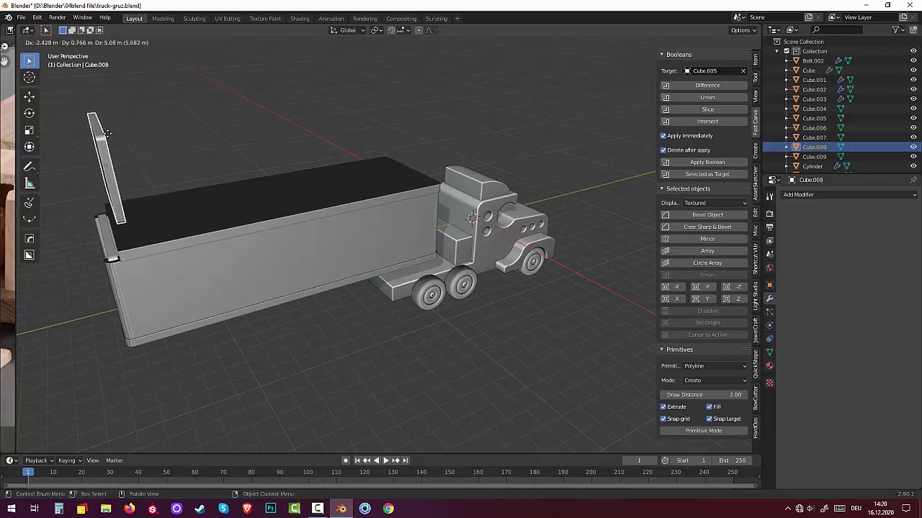
key("z")
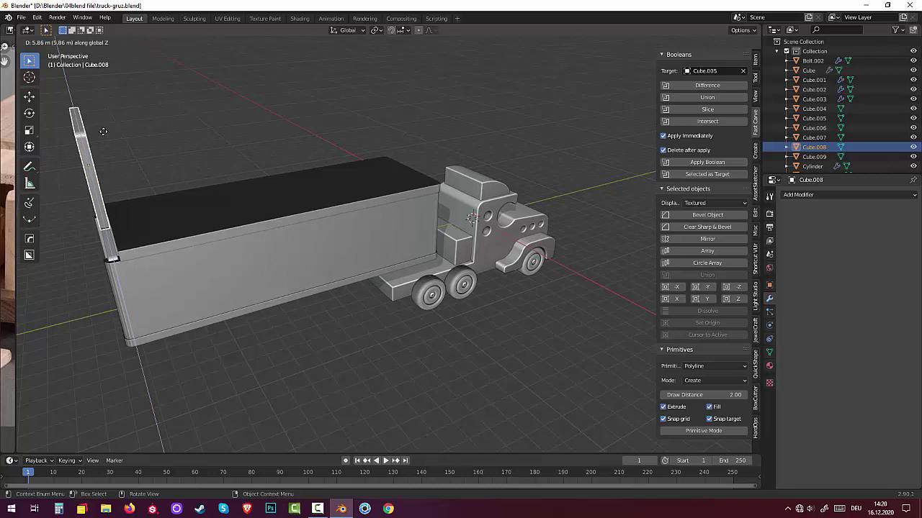
left_click(103, 131)
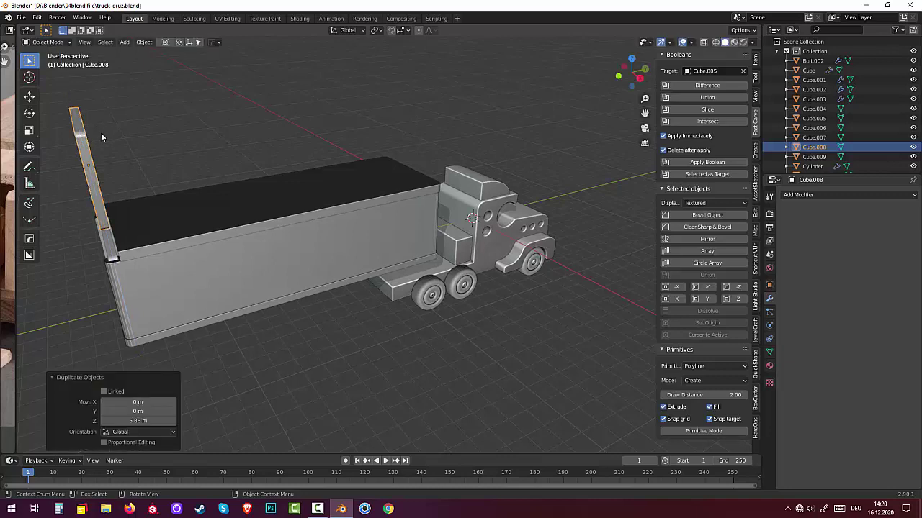
- Rotate the copied strip 90° about X and set it on the roof at Y 9.6833 m, Z 3.0433 m
type("rx")
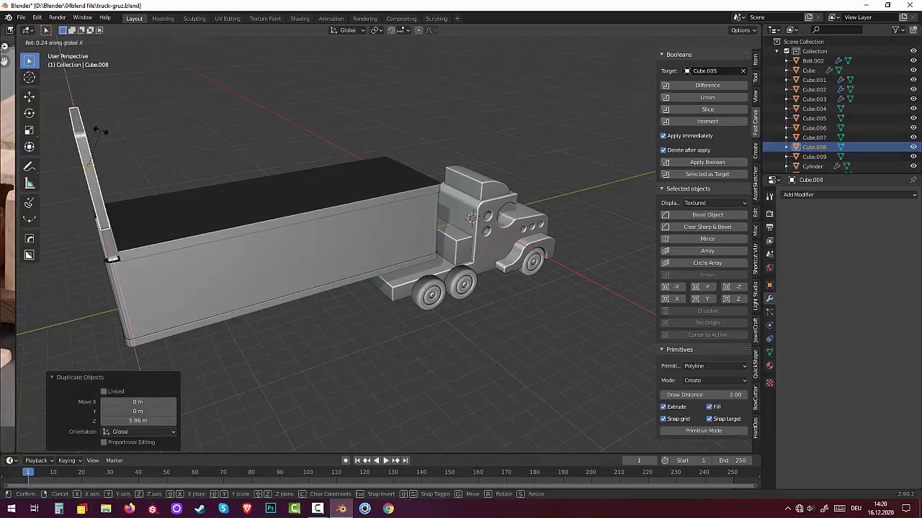
type("90")
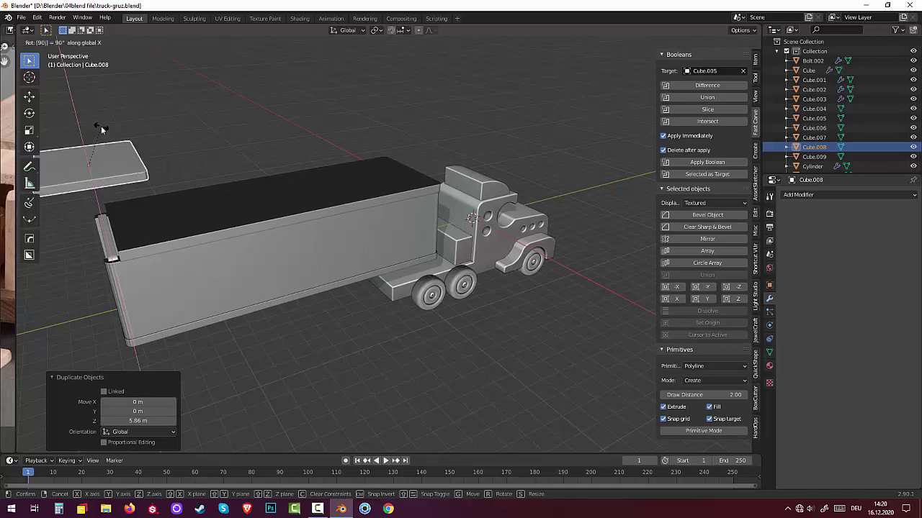
key("Return")
key("KP_3")
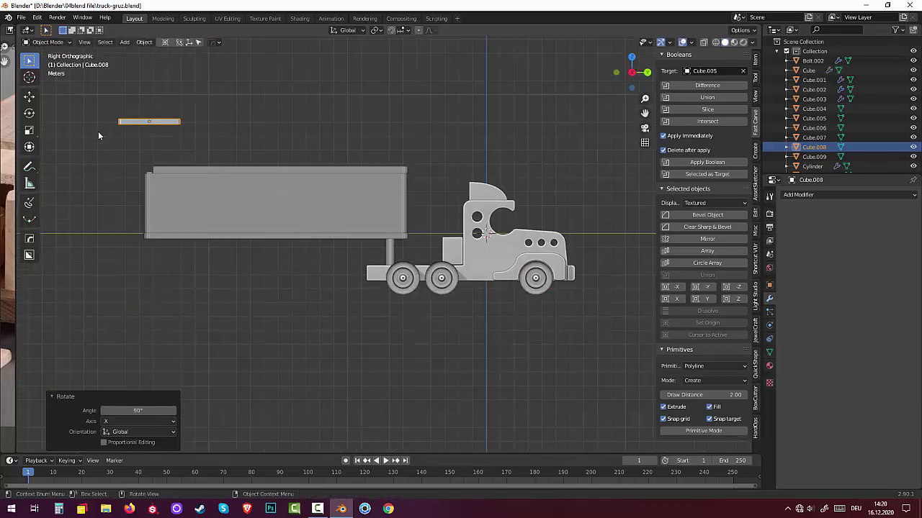
key("g")
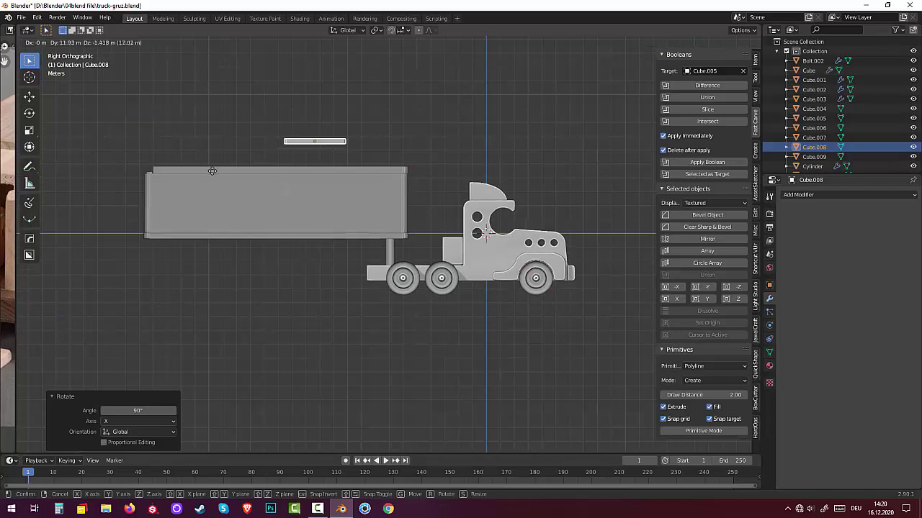
left_click(181, 193)
mouse_move(181, 192)
middle_mouse_down()
mouse_move(208, 279)
mouse_move(390, 272)
mouse_move(290, 285)
mouse_move(197, 265)
middle_mouse_up()
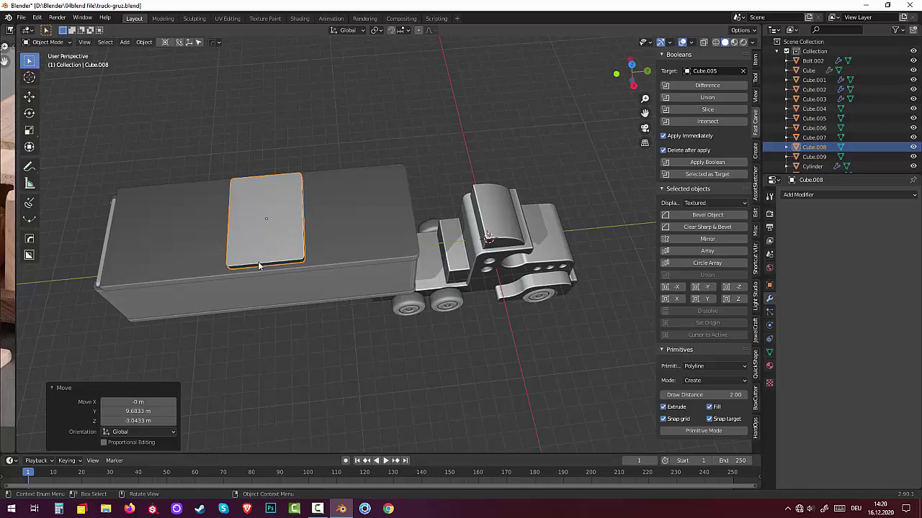
- Turn the roof lid 90° about the Z axis
key("r")
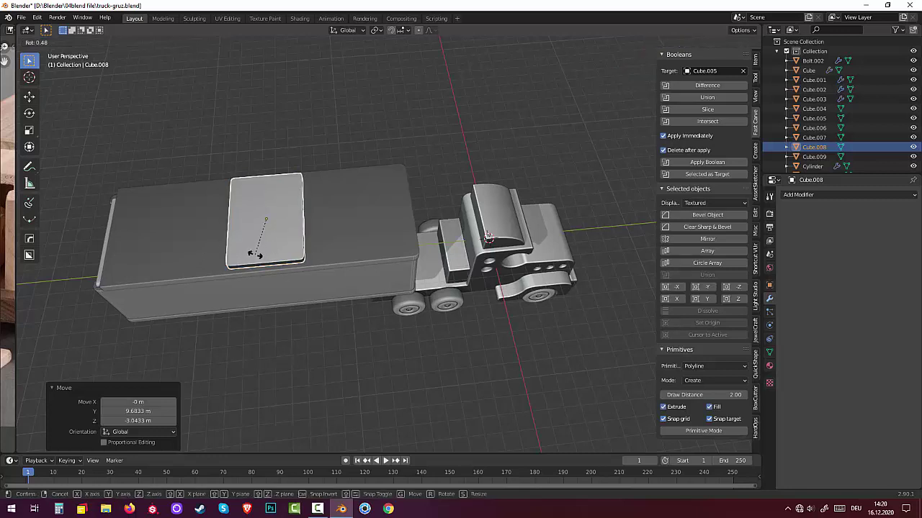
key("z")
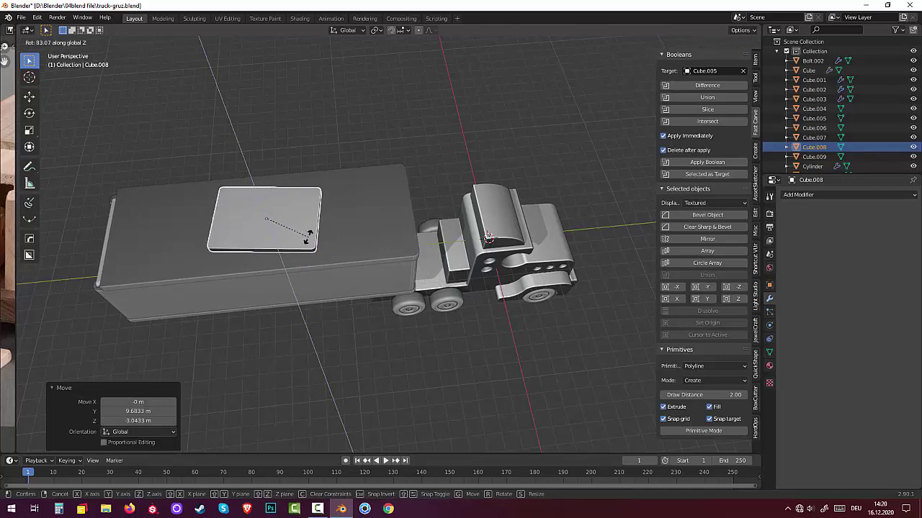
type("90")
key("Return")
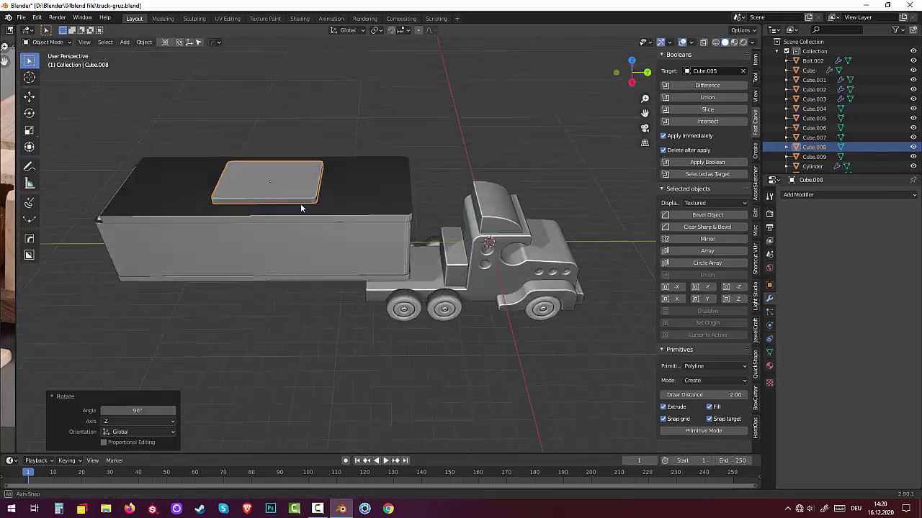
mouse_move(308, 236)
middle_mouse_down()
mouse_move(318, 185)
mouse_move(296, 245)
mouse_move(304, 226)
middle_mouse_up()
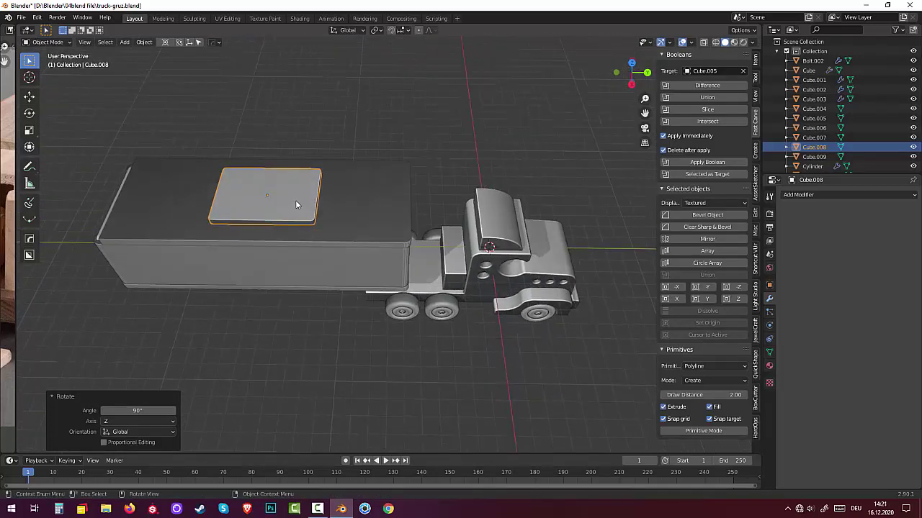
- Stretch the roof lid 2.269× along Y to cover most of the roof, then deselect it
left_click(296, 201)
left_click(296, 201)
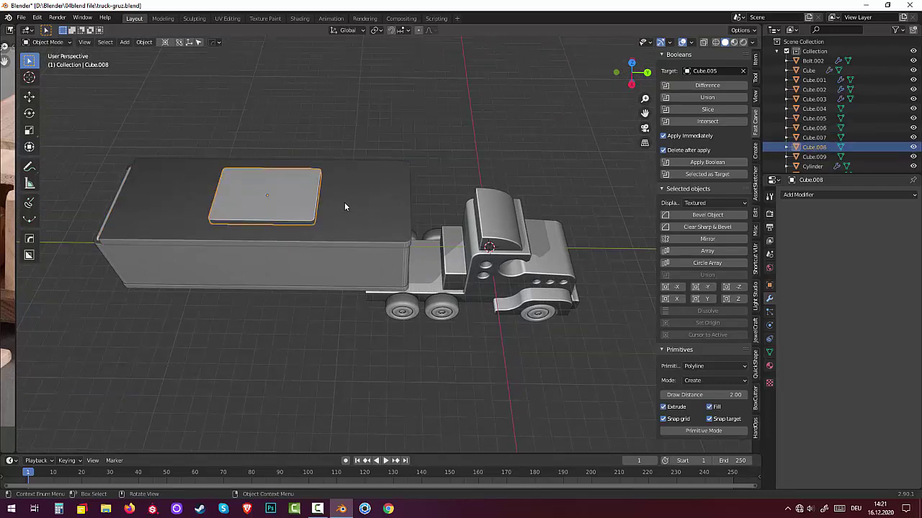
key("s")
key("y")
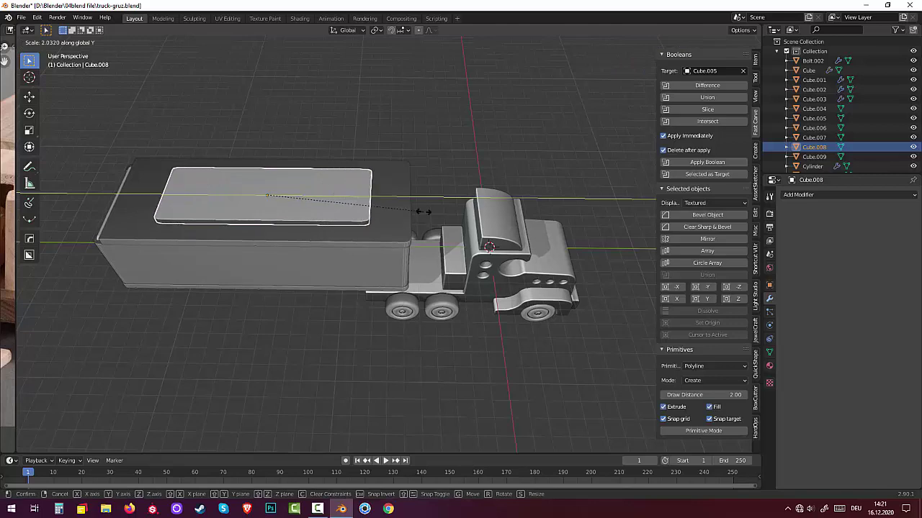
left_click(302, 315)
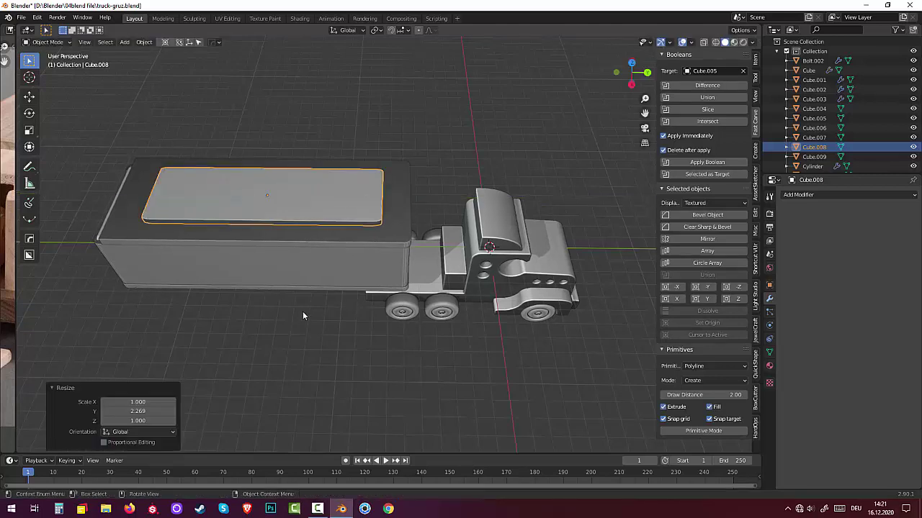
left_click(298, 314)
mouse_move(292, 313)
middle_mouse_down()
mouse_move(281, 360)
mouse_move(299, 276)
mouse_move(340, 265)
mouse_move(362, 284)
mouse_move(360, 325)
mouse_move(294, 332)
middle_mouse_up()
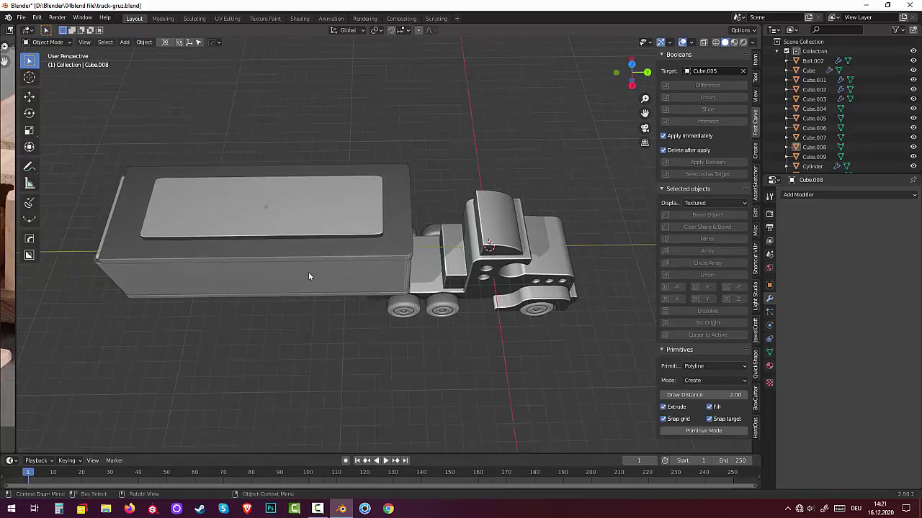
- Undo the lid's 2.269× Y stretch and enter Edit Mode on roof panel Cube.008
scroll(355, 250, "up", 2)
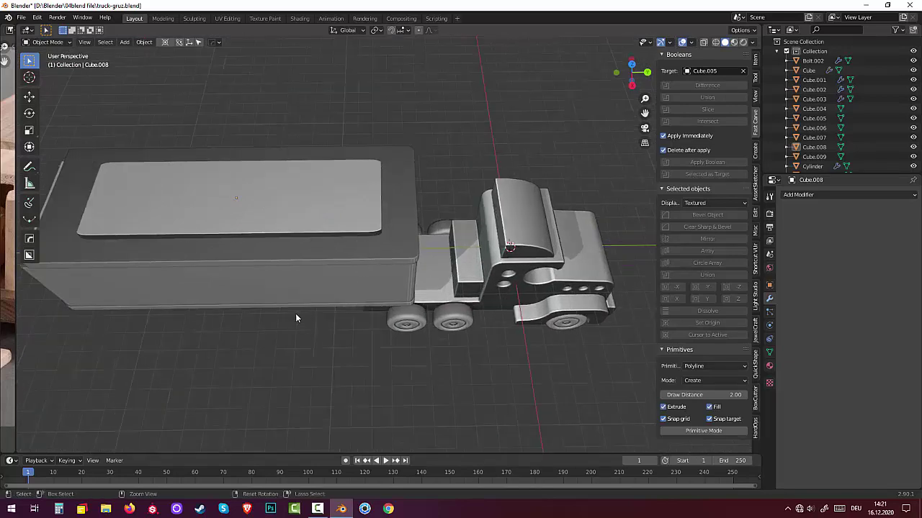
key("ctrl+z")
key("ctrl+z")
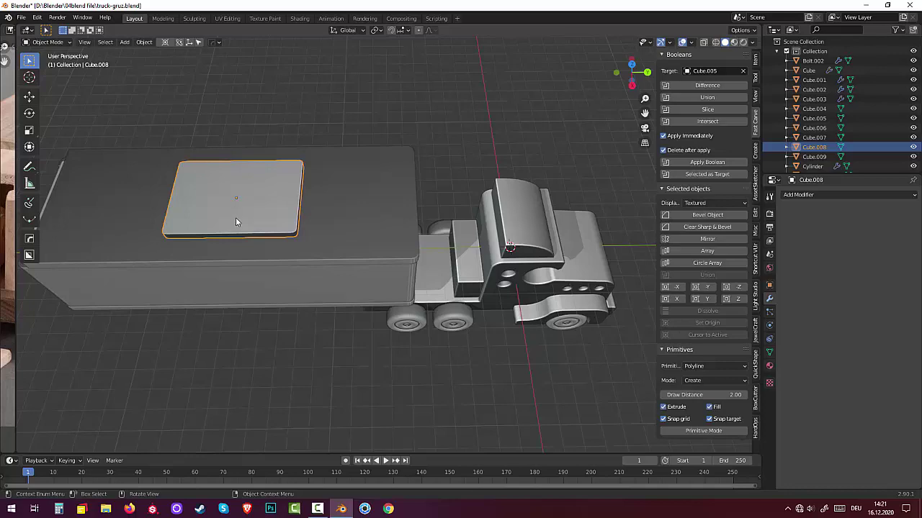
middle_click_drag(235, 218, 202, 214)
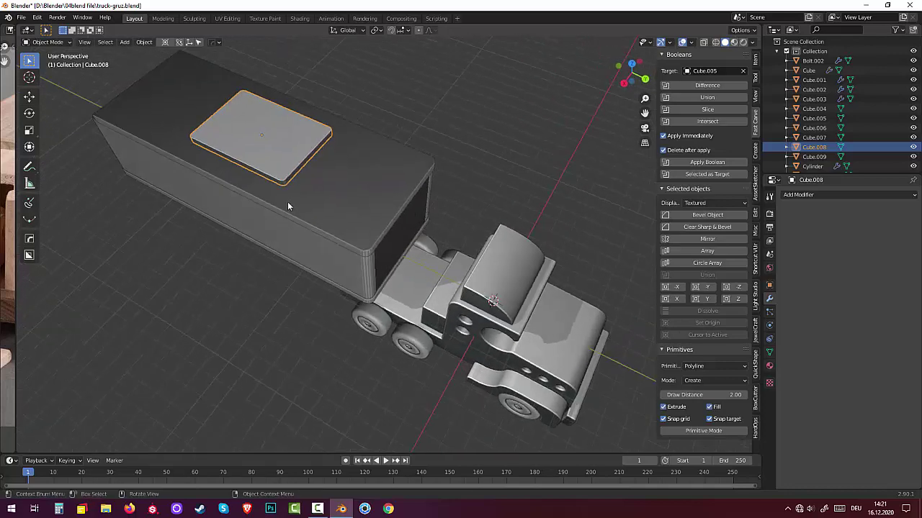
scroll(287, 201, "up", 5)
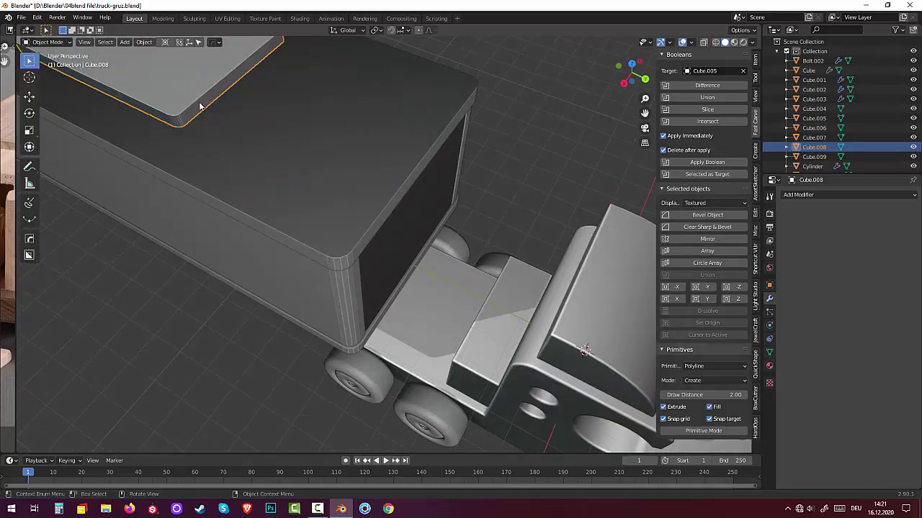
key("Tab")
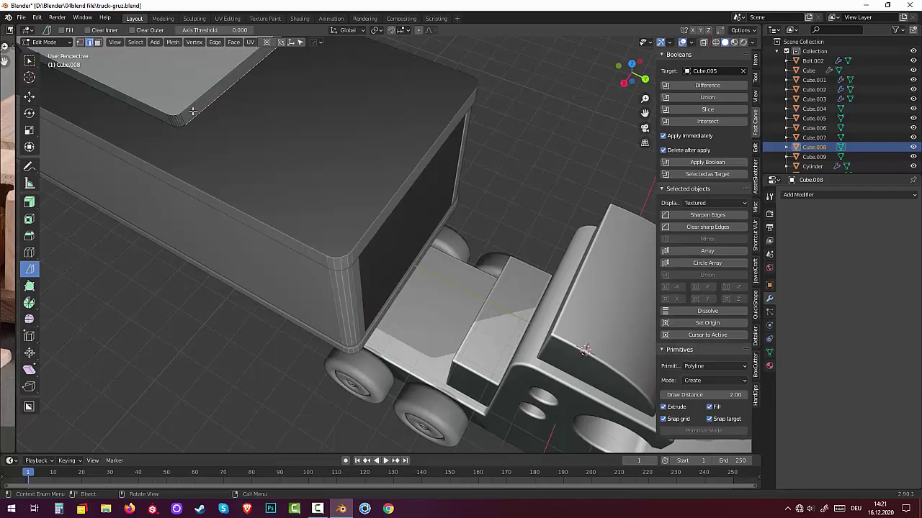
- Select the lid plate's end faces and move them 5.6823 m along Y to lengthen it
key("3")
left_click(193, 111)
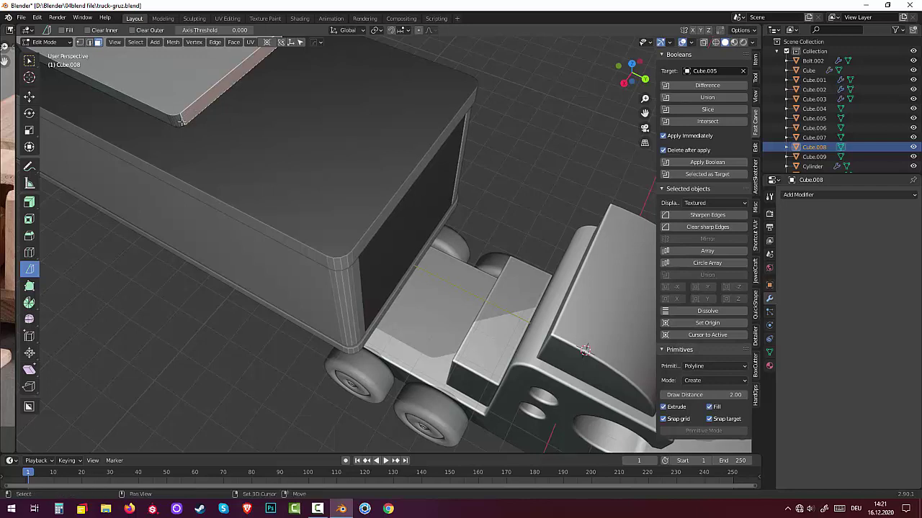
left_click(181, 121, "shift")
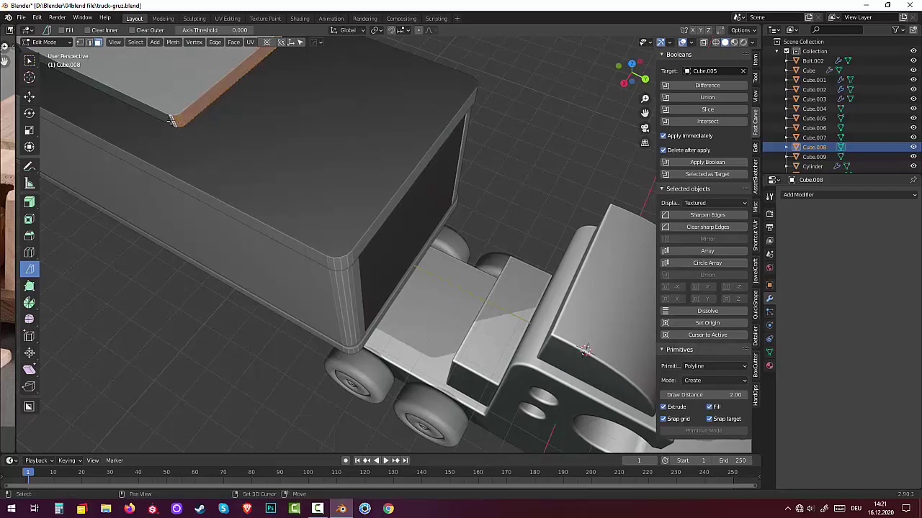
mouse_move(189, 134)
middle_mouse_down()
mouse_move(246, 96)
mouse_move(187, 205)
mouse_move(198, 194)
middle_mouse_up()
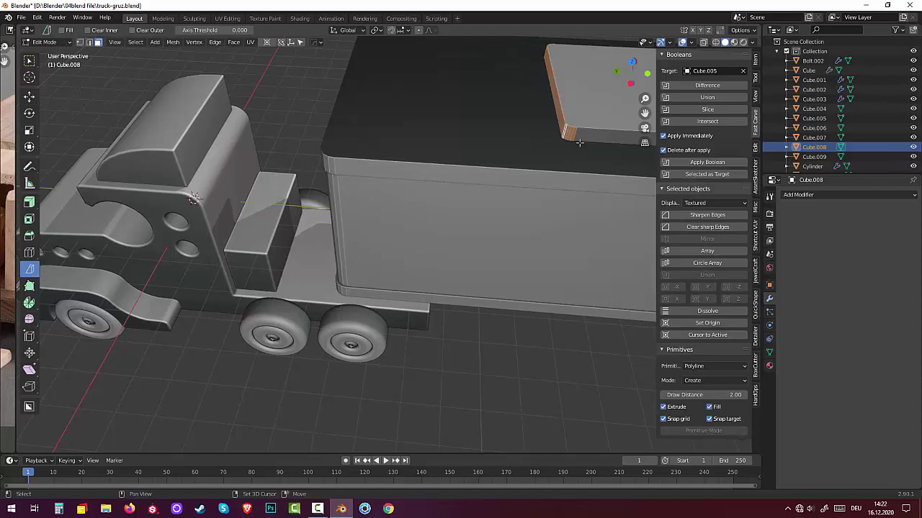
middle_click_drag(580, 143, 594, 137)
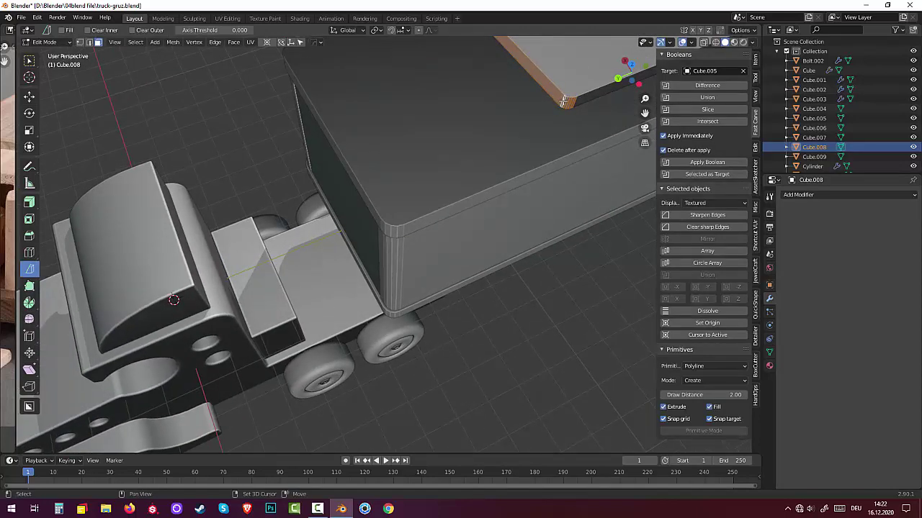
scroll(551, 117, "down", 4)
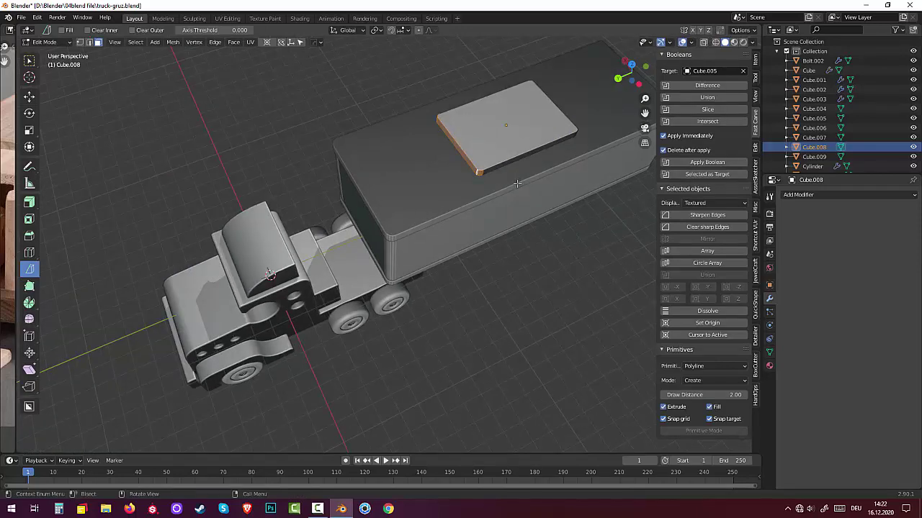
key("g")
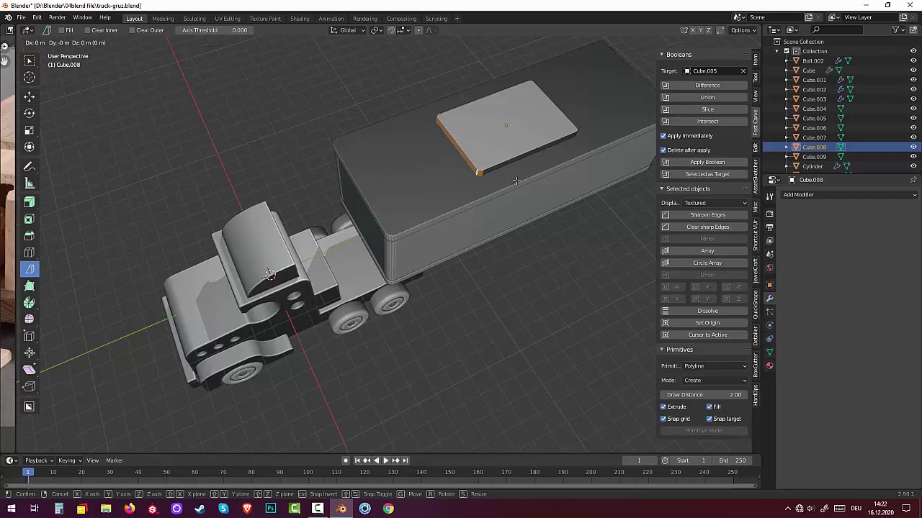
key("y")
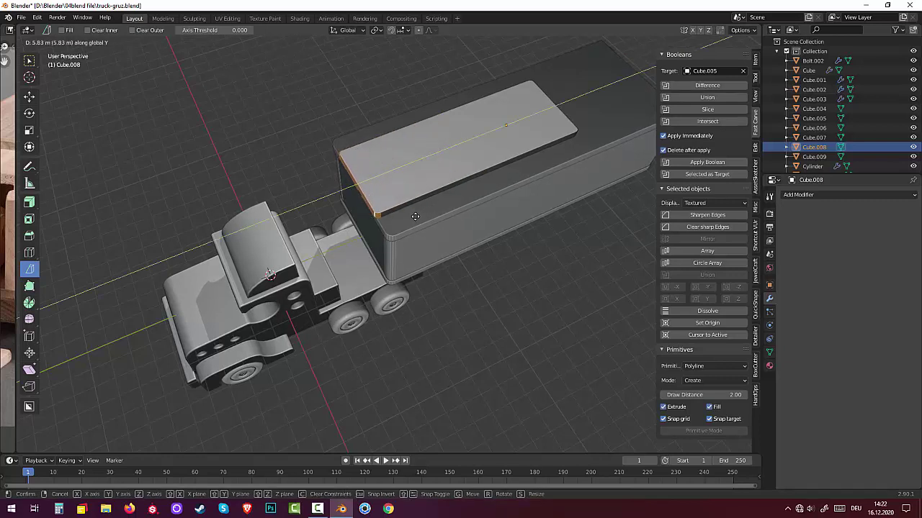
left_click(419, 216)
mouse_move(425, 217)
middle_mouse_down()
mouse_move(395, 247)
mouse_move(602, 198)
middle_mouse_up()
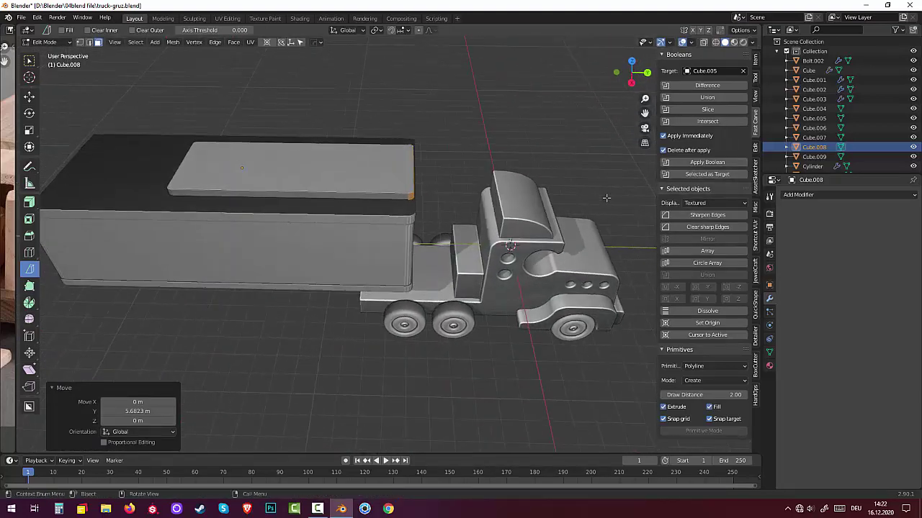
- In Object Mode and Right Ortho view, slide the lid plate -3.4871 m along Y
key("Tab")
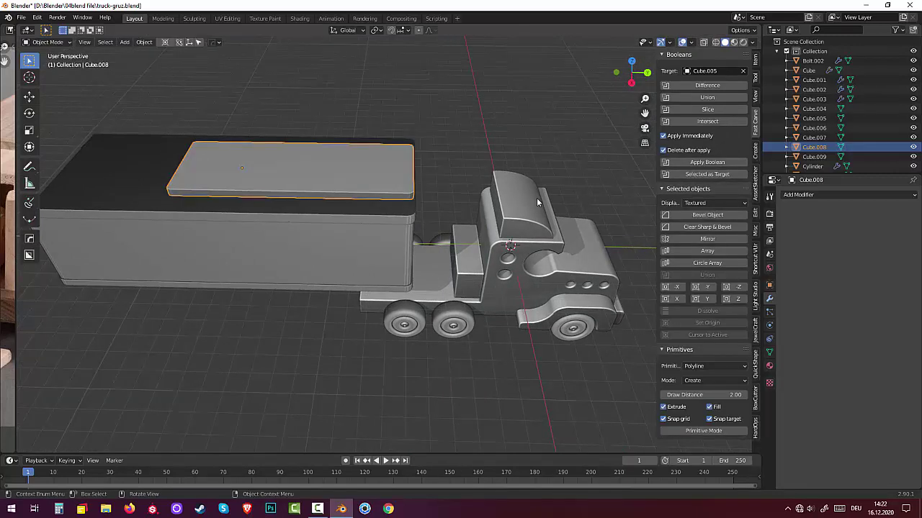
key("KP_3")
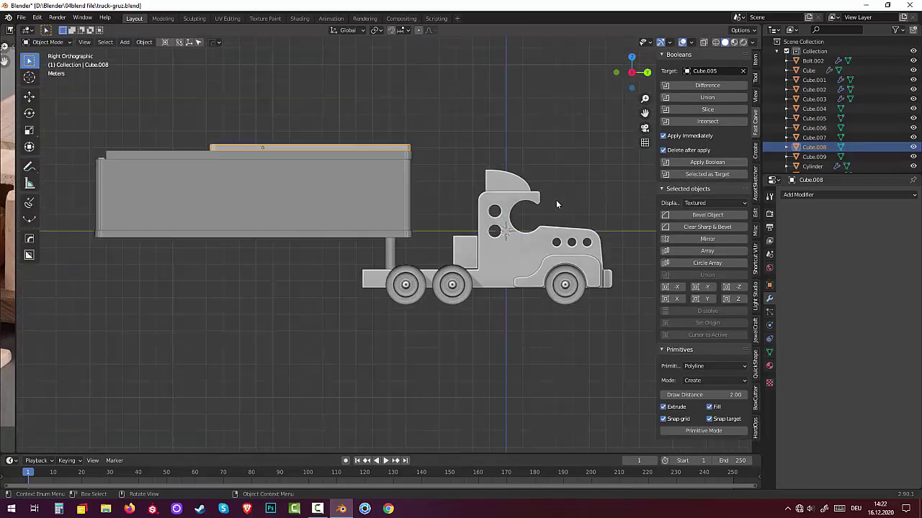
key("g")
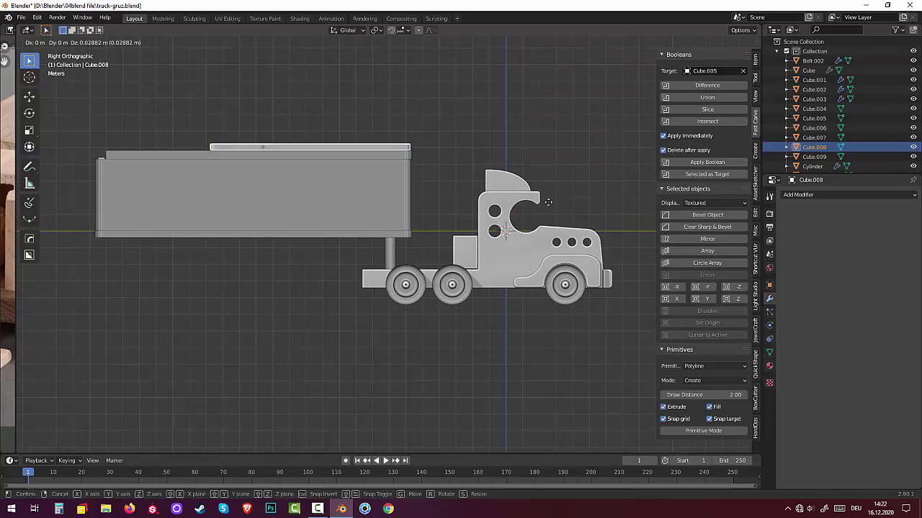
key("y")
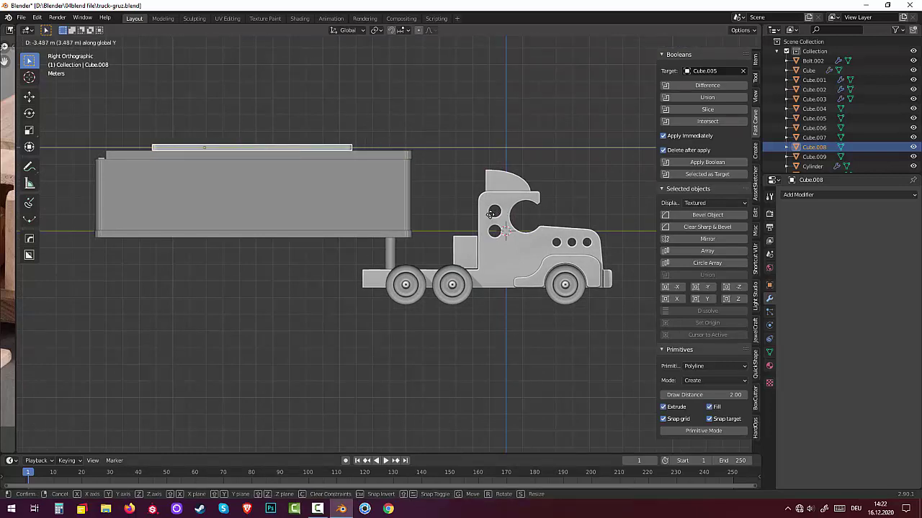
left_click(490, 214)
- Widen the wooden toy-truck reference photo area beside the 3D view
left_click(315, 510)
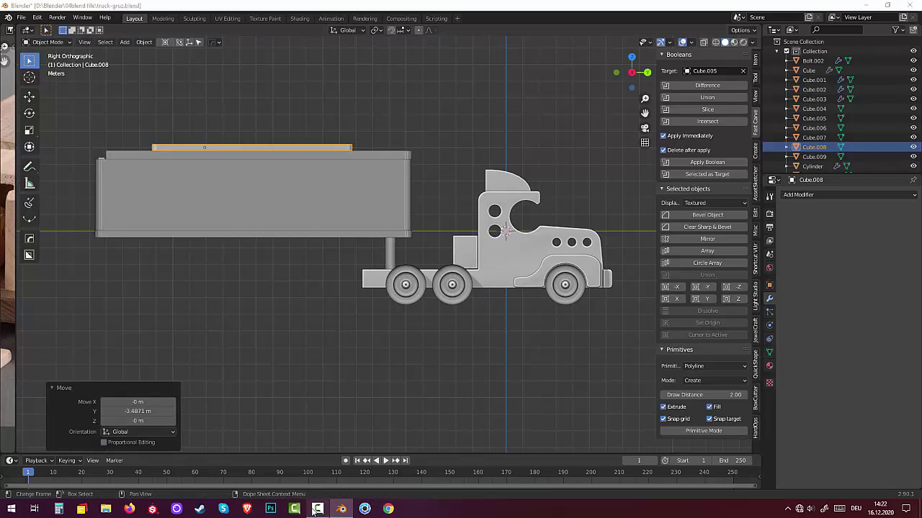
left_click(314, 510)
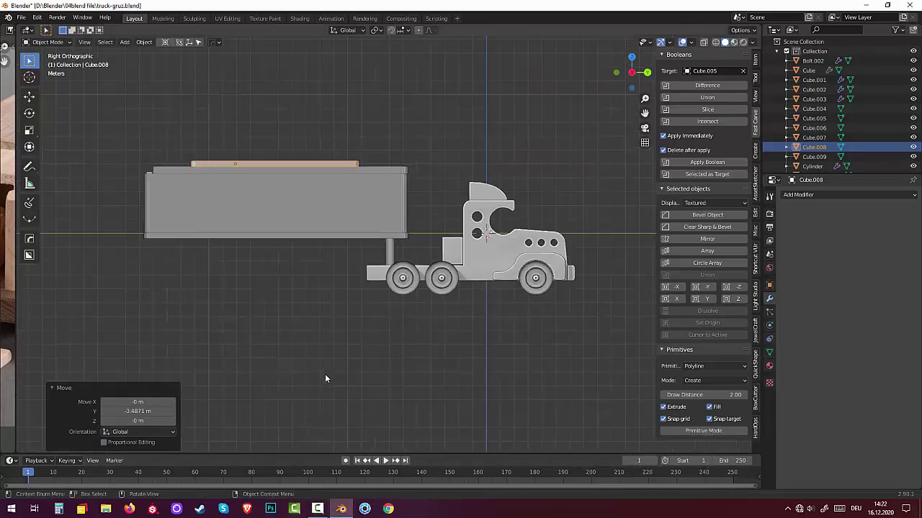
mouse_move(342, 359)
middle_mouse_down()
mouse_move(408, 338)
mouse_move(422, 378)
mouse_move(373, 370)
middle_mouse_up()
left_click_drag(18, 310, 360, 345)
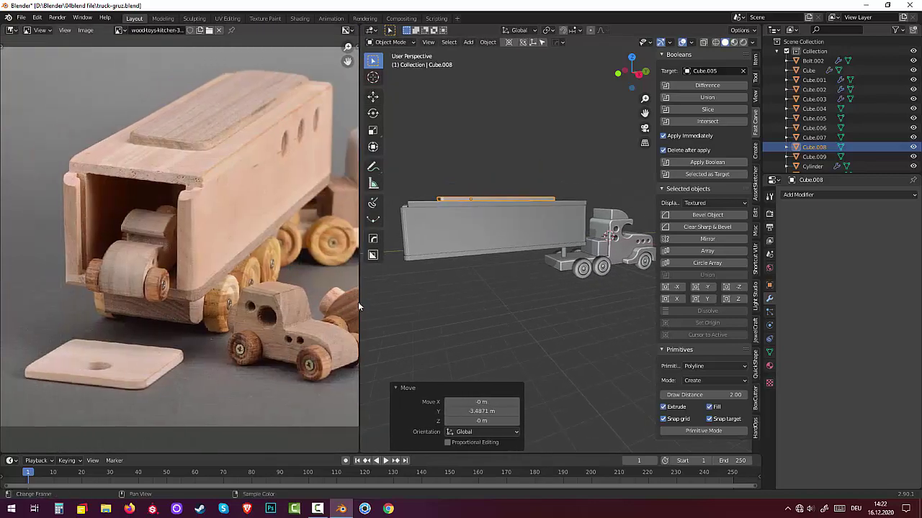
- Collapse the reference photo, face the trailer's rear, deselect all and open the Shift+A Mesh list
left_click_drag(358, 302, 6, 311)
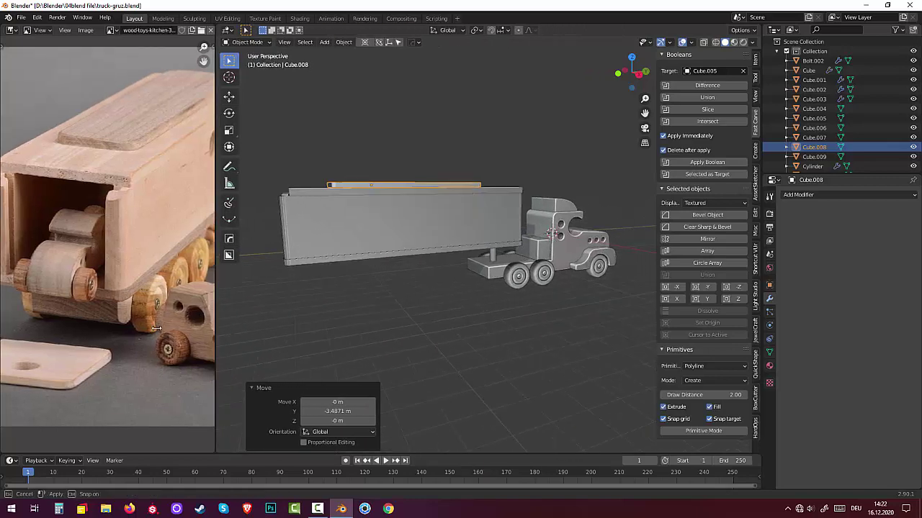
middle_click_drag(322, 312, 392, 211)
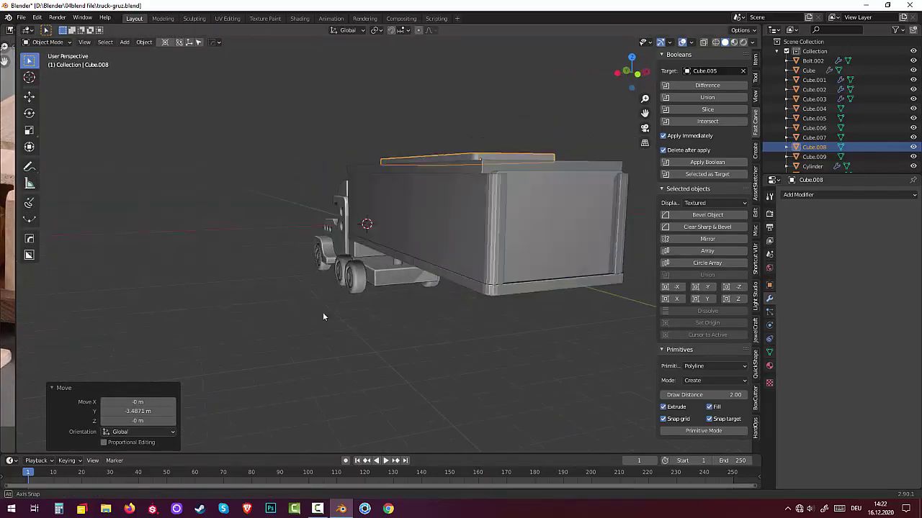
left_click(375, 228)
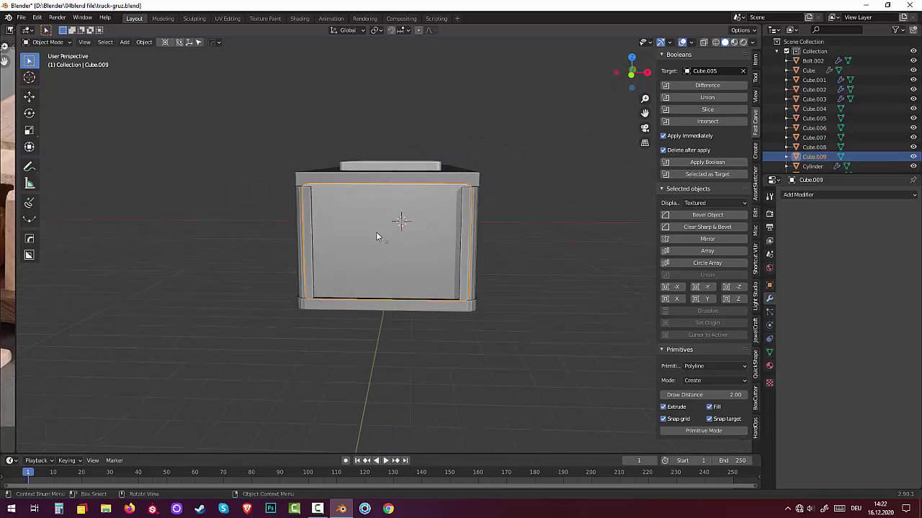
right_click(449, 253)
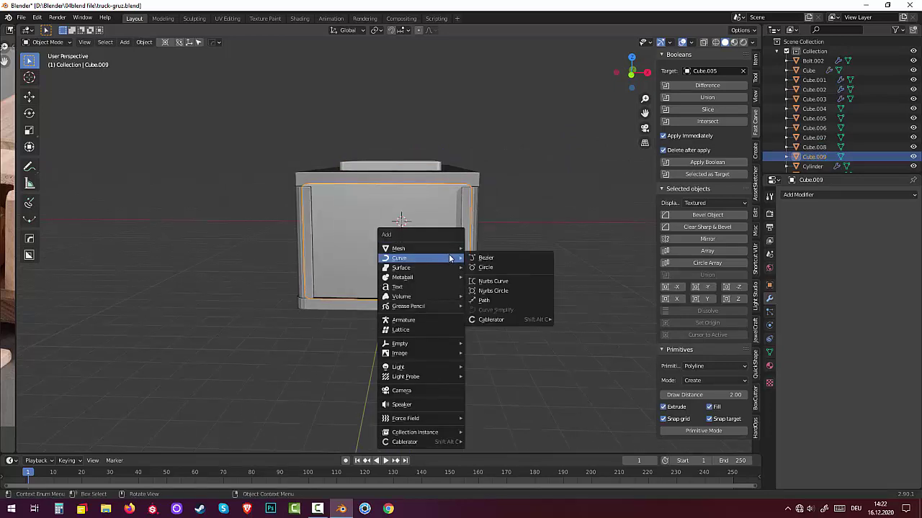
left_click(580, 227)
key("shift+a")
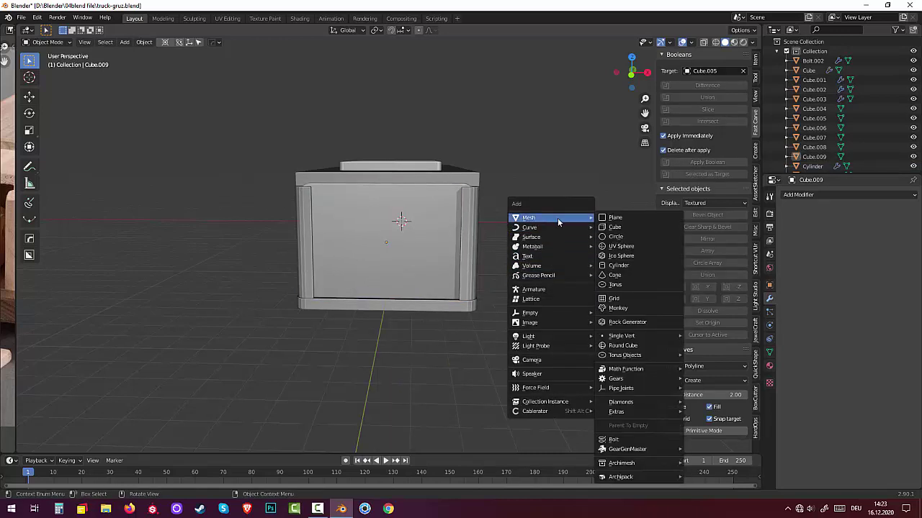
mouse_move(551, 217)
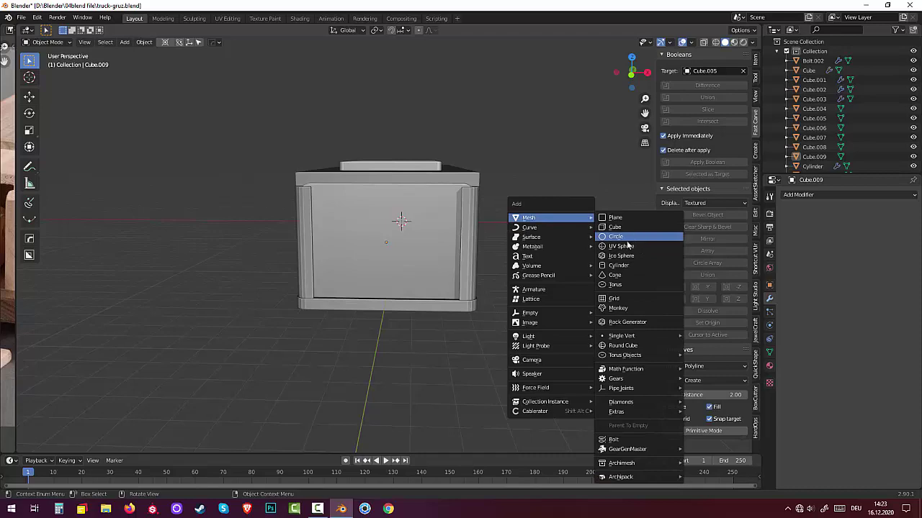
- Add a cylinder, rotate it 90° about X and move it to the trailer's rear end
left_click(623, 265)
key("KP_Divide")
middle_click_drag(539, 266, 488, 263)
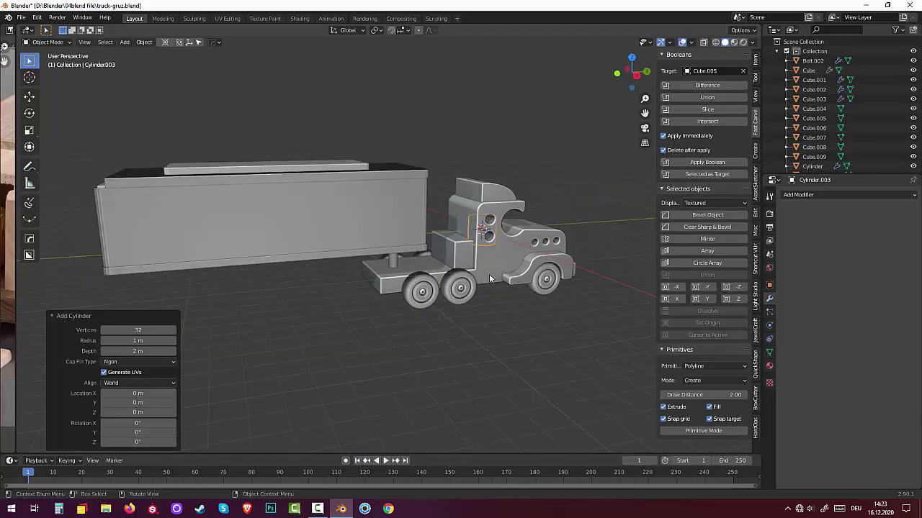
key("r")
type("x")
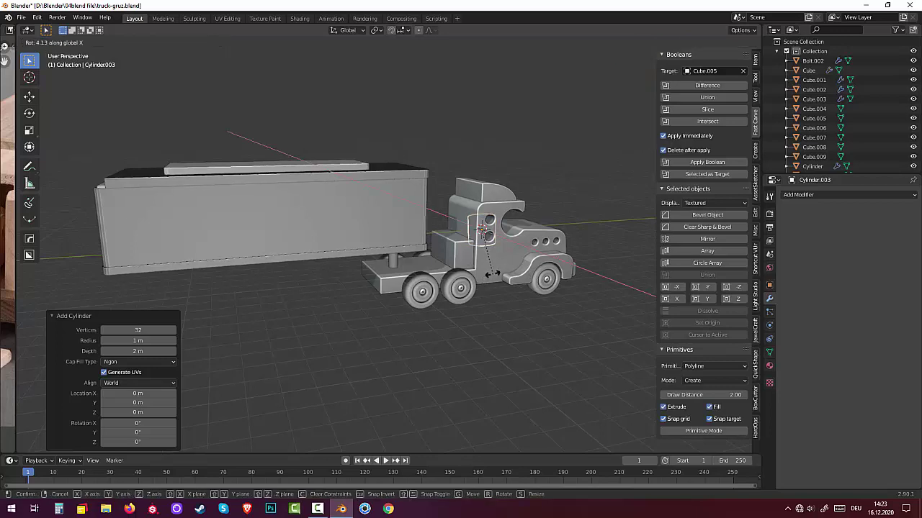
type("90")
key("Return")
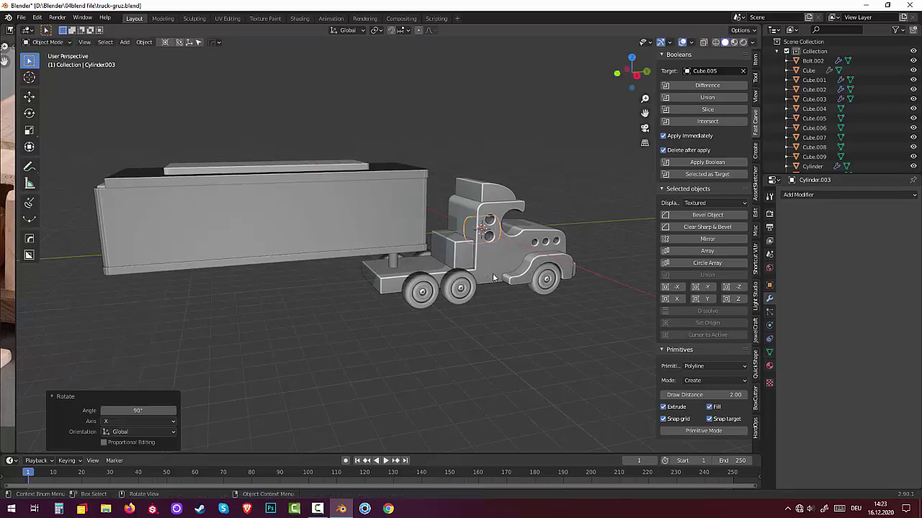
key("KP_3")
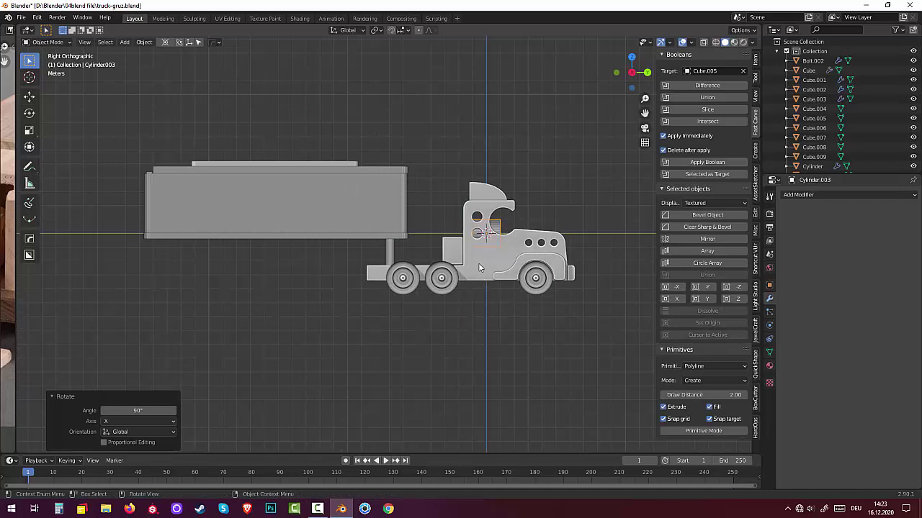
key("g")
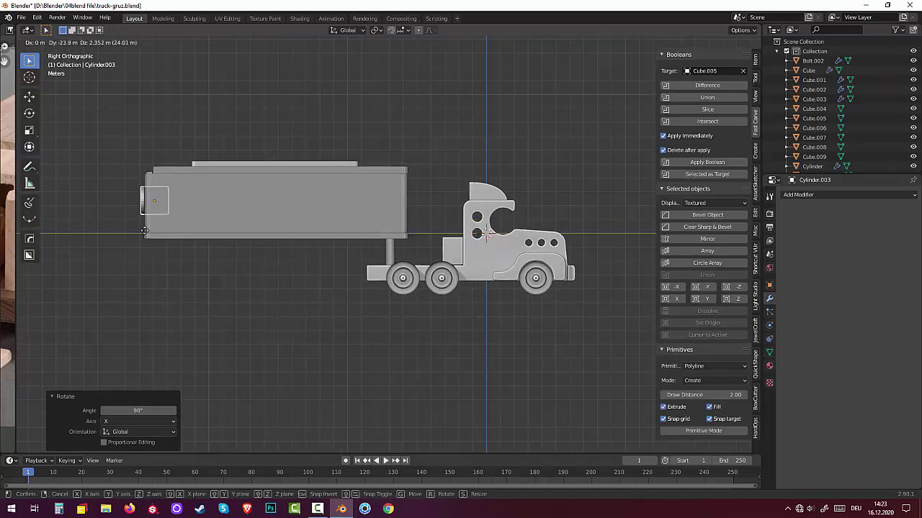
left_click(139, 231)
- Scale the cylinder to 0.692 and raise it slightly along Z
mouse_move(139, 230)
middle_mouse_down()
mouse_move(263, 216)
mouse_move(365, 222)
middle_mouse_up()
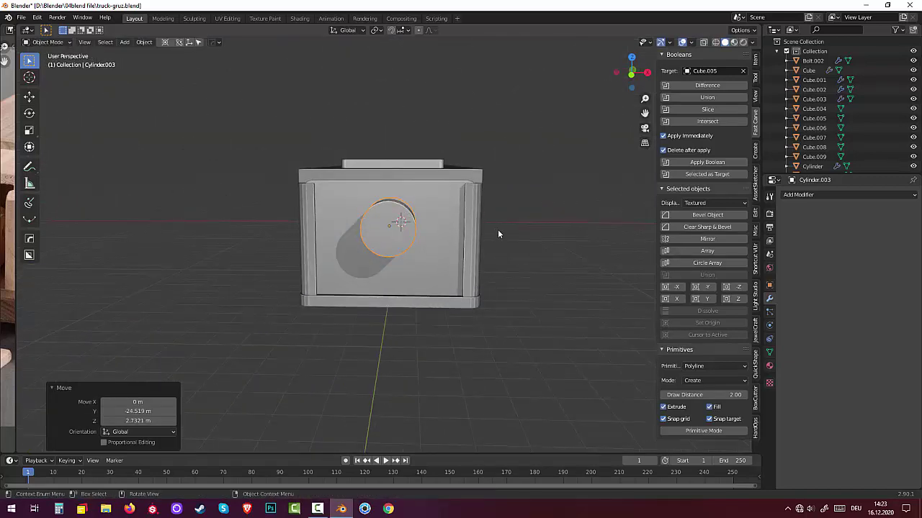
key("s")
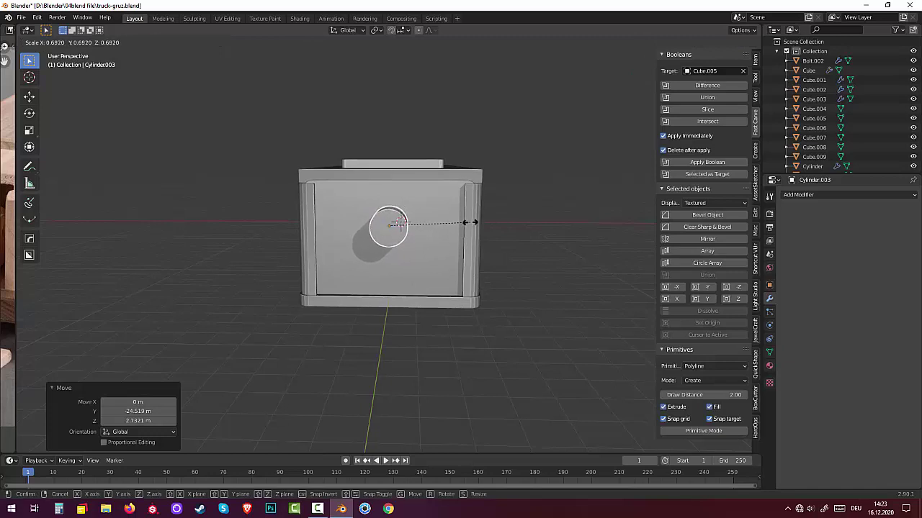
left_click(471, 225)
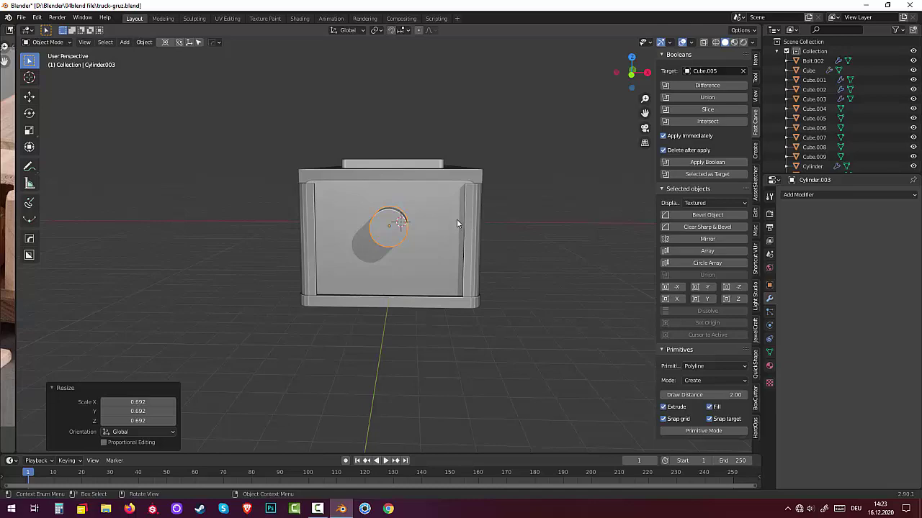
key("g")
key("z")
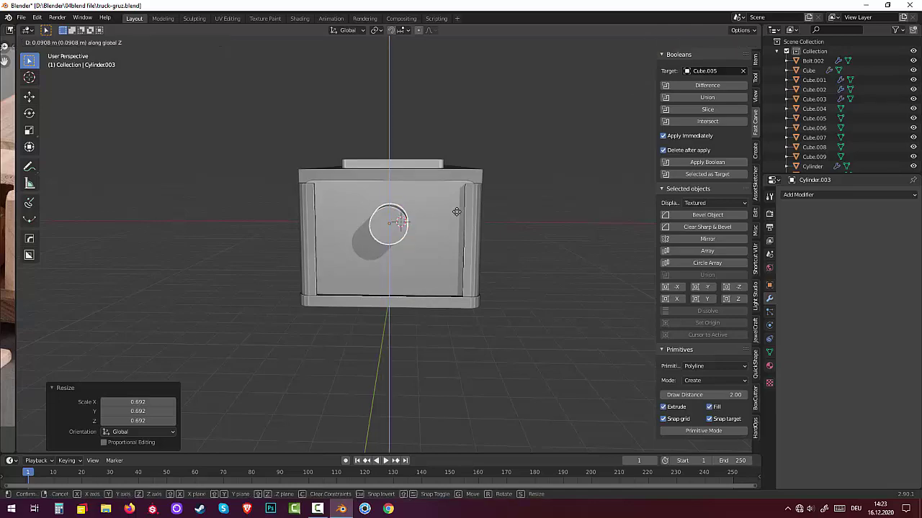
left_click(461, 217)
- Boolean-difference the cylinder out of rear panel Cube.009, picked with the eyedropper
mouse_move(461, 216)
middle_mouse_down()
mouse_move(486, 265)
mouse_move(484, 255)
mouse_move(286, 337)
middle_mouse_up()
left_click(277, 339)
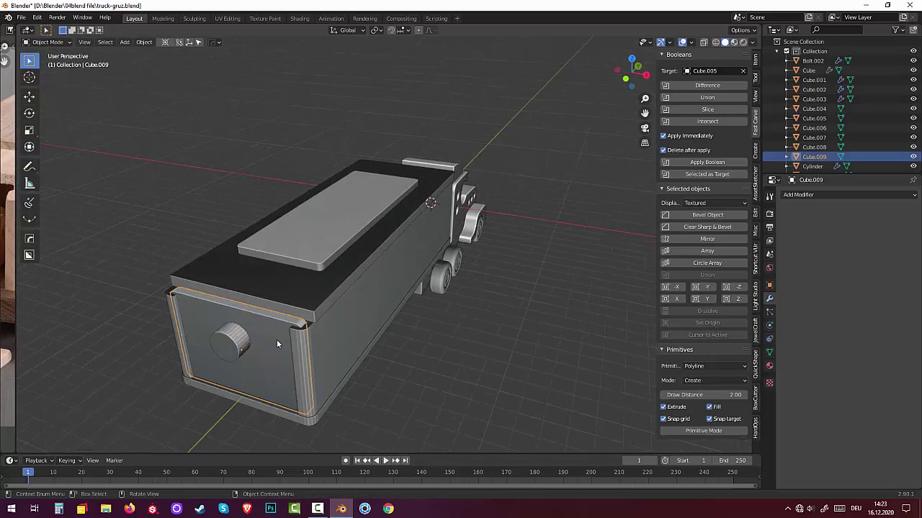
left_click(236, 341)
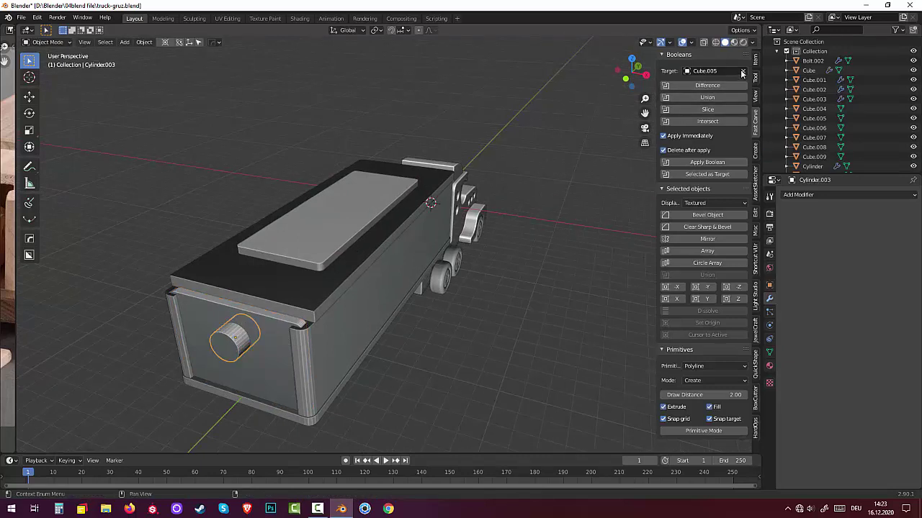
left_click(743, 71)
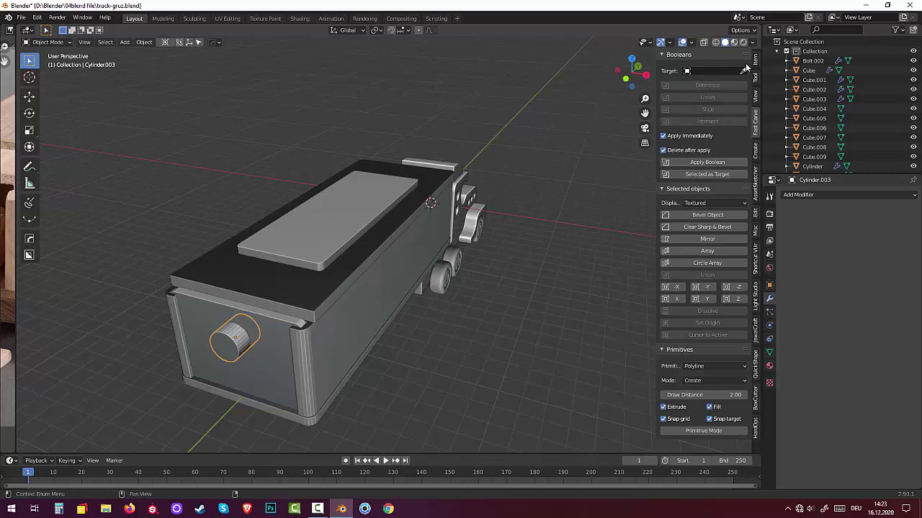
left_click(743, 71)
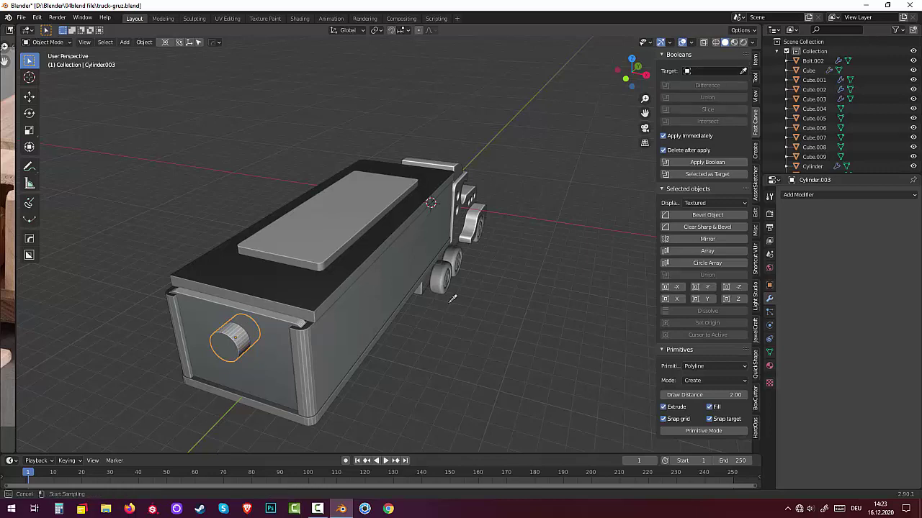
left_click(275, 364)
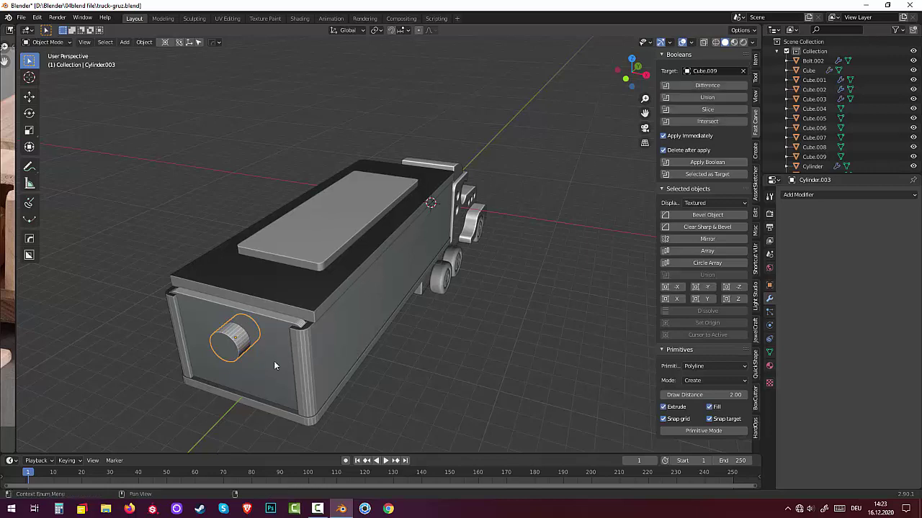
left_click(699, 86)
mouse_move(512, 322)
middle_mouse_down()
mouse_move(450, 306)
mouse_move(454, 296)
middle_mouse_up()
left_click(455, 296)
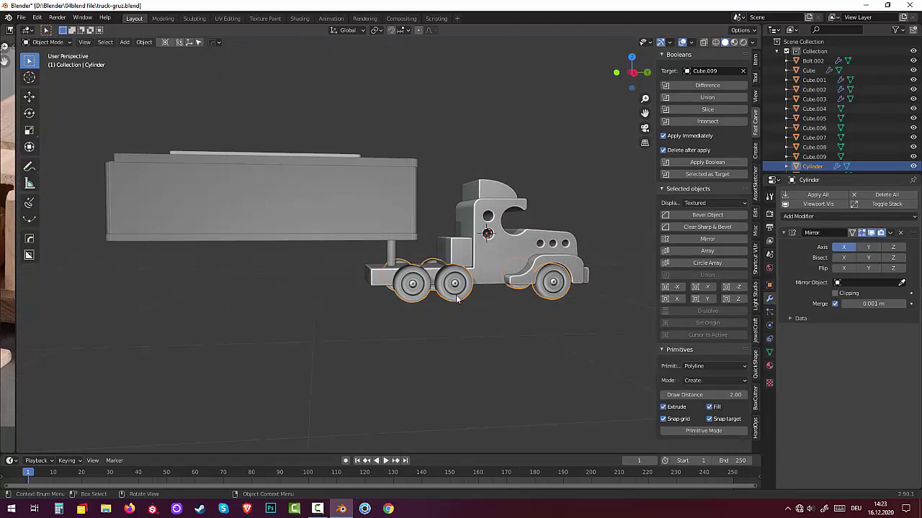
- Separate the joined wheel mesh Cylinder by loose parts so each wheel is its own object
mouse_move(490, 319)
middle_mouse_down()
mouse_move(476, 335)
mouse_move(478, 324)
mouse_move(477, 339)
middle_mouse_up()
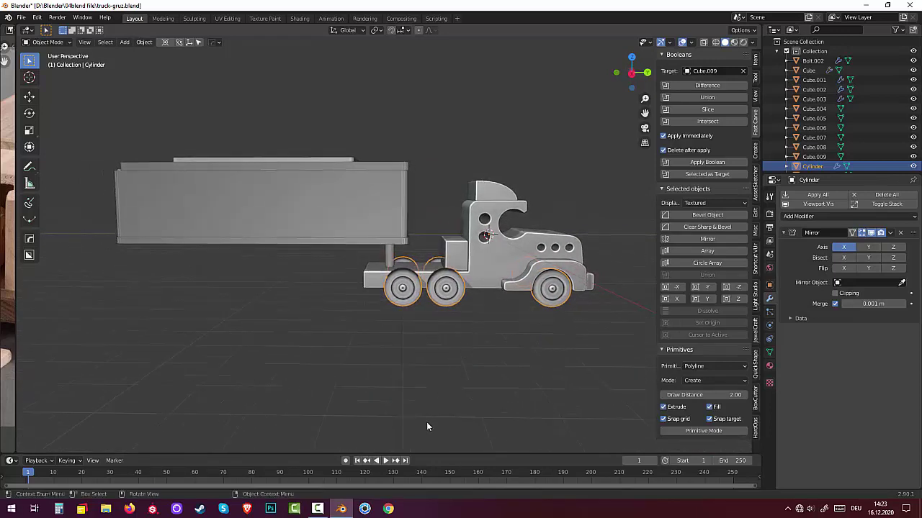
left_click(48, 43)
left_click(63, 53)
key("Tab")
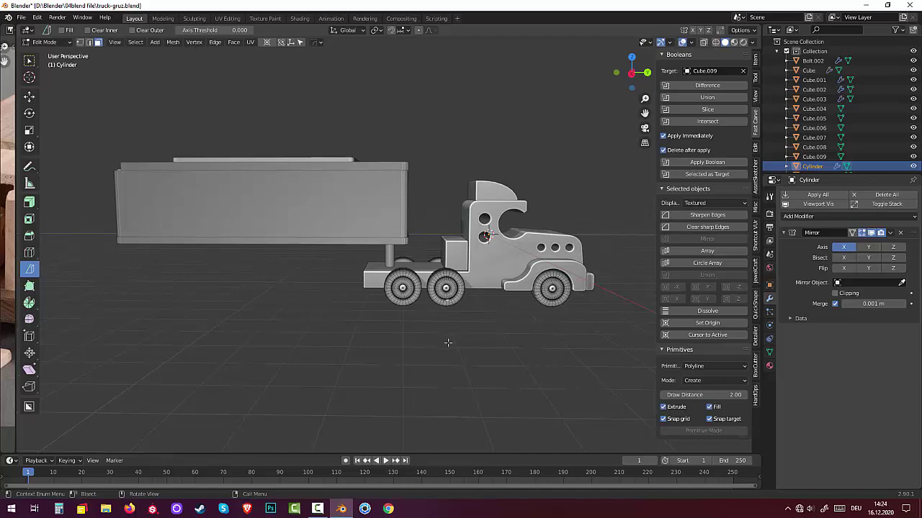
key("a")
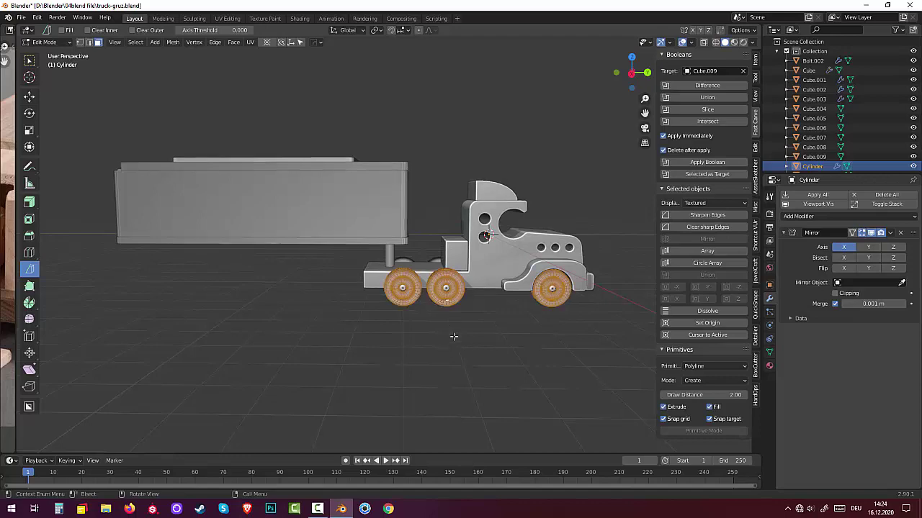
mouse_move(450, 348)
middle_mouse_down()
mouse_move(421, 432)
mouse_move(453, 338)
middle_mouse_up()
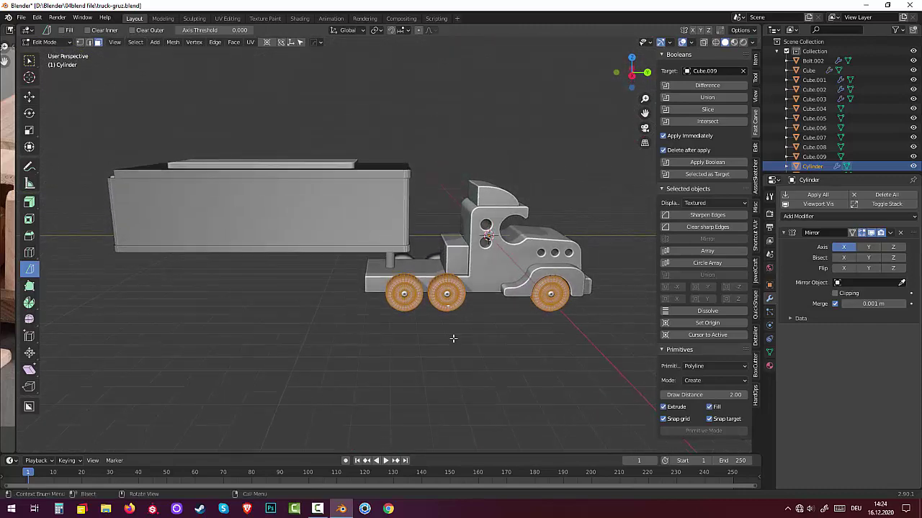
right_click(462, 369)
key("p")
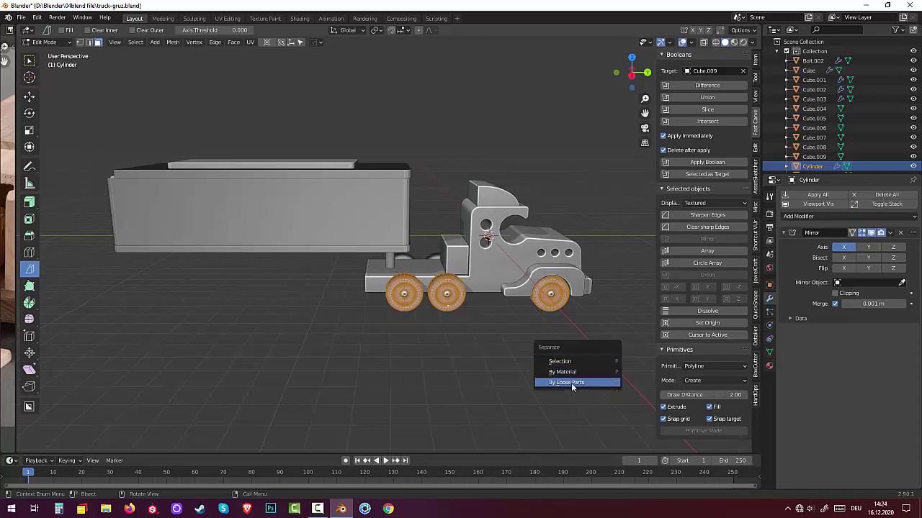
left_click(572, 383)
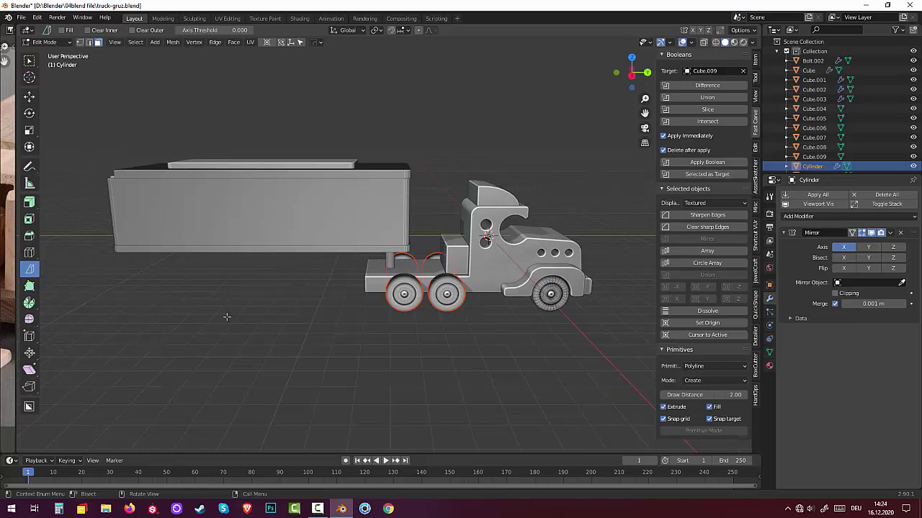
- Duplicate the two rear cab wheels and slide the copies along Y under the trailer
key("Tab")
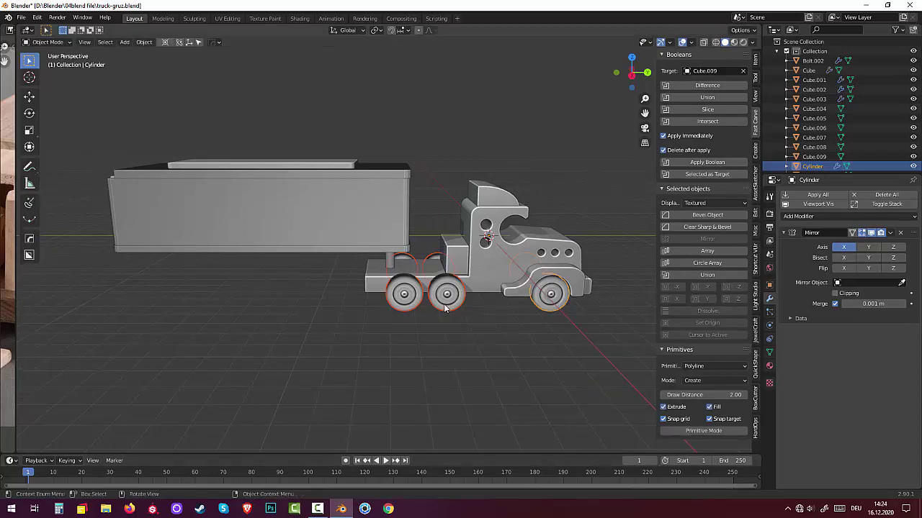
left_click(445, 308)
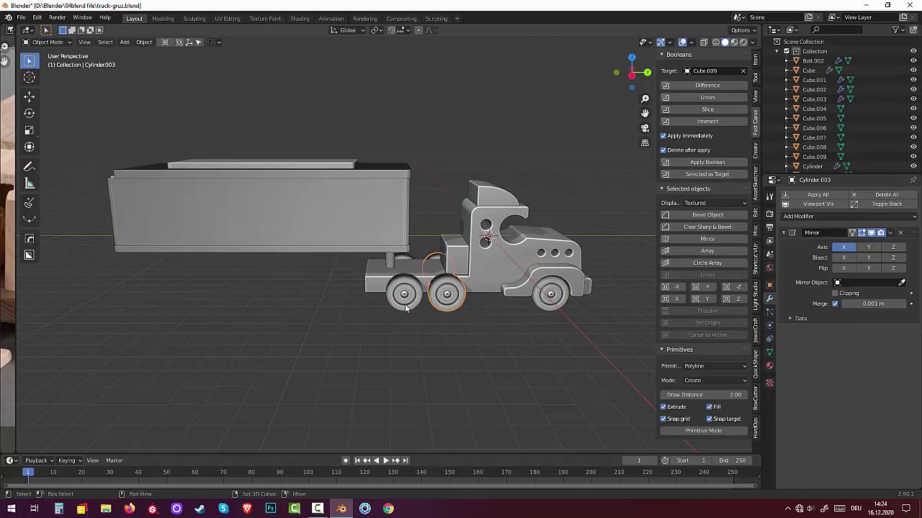
left_click(405, 308, "shift")
left_click(405, 310)
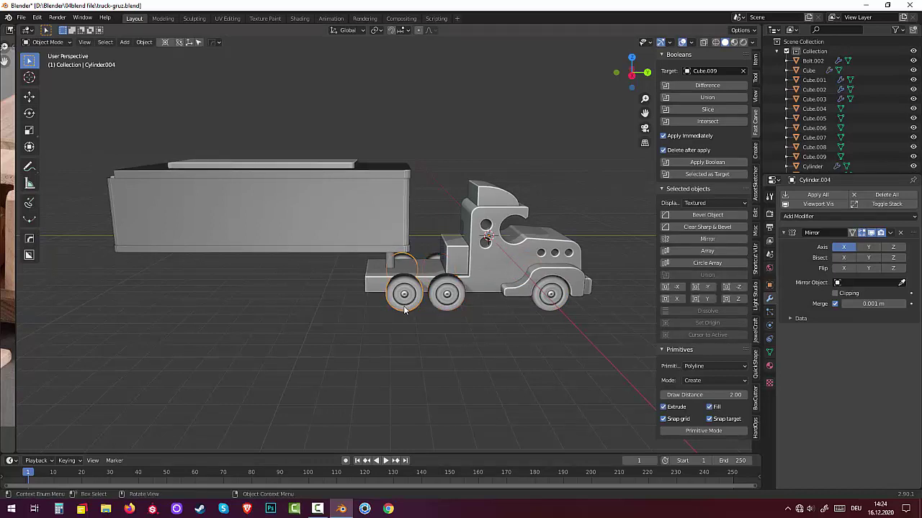
left_click(444, 305, "shift")
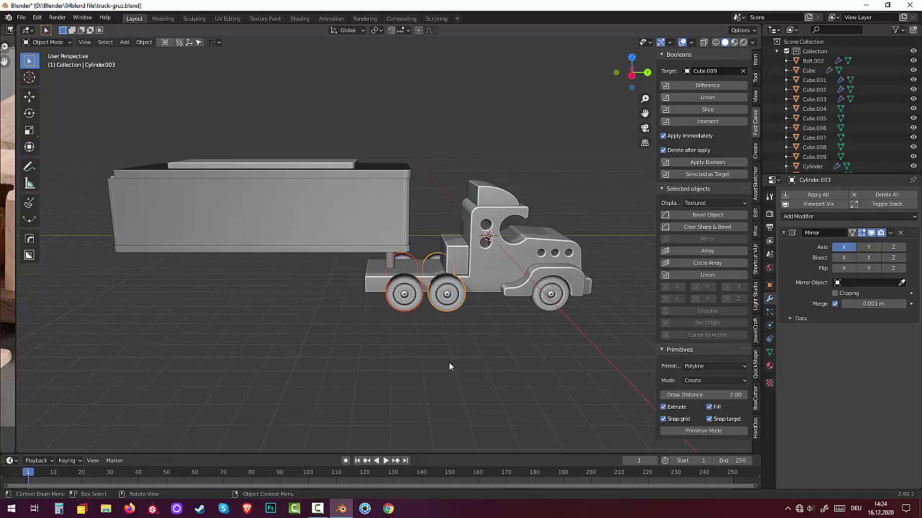
key("KP_3")
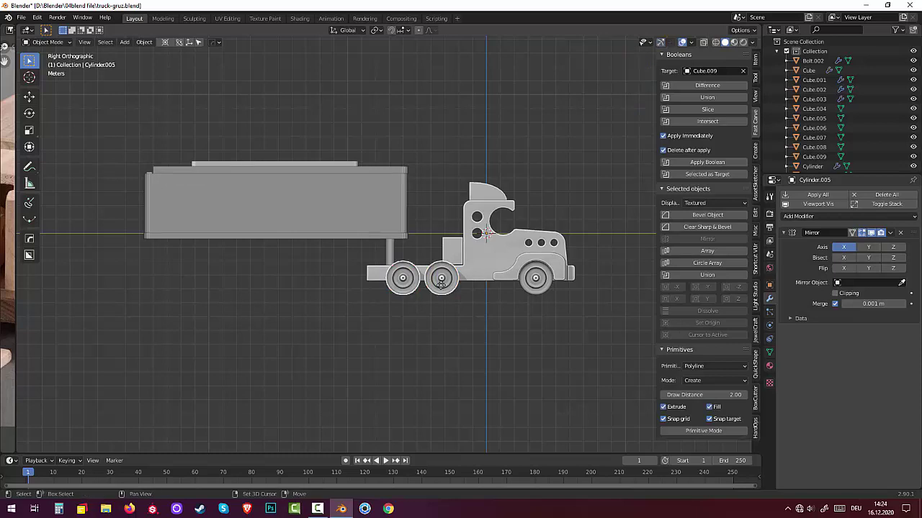
key("shift+d")
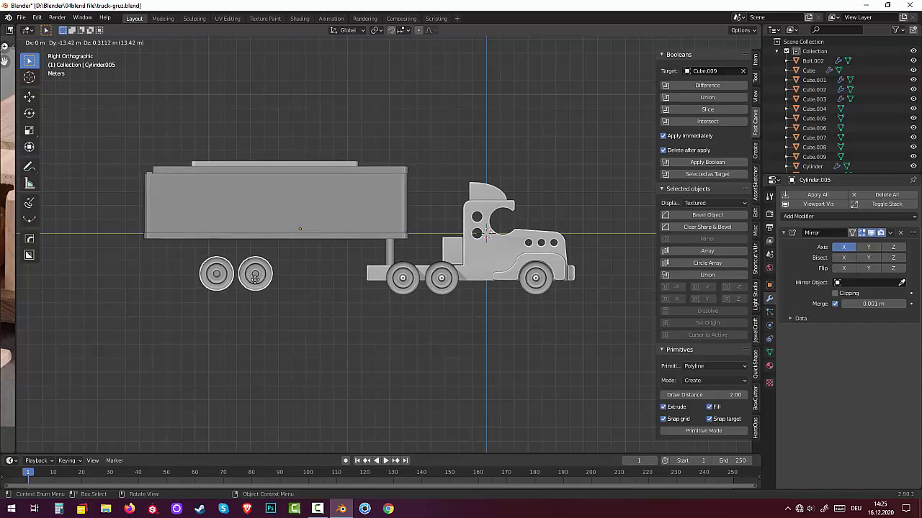
key("y")
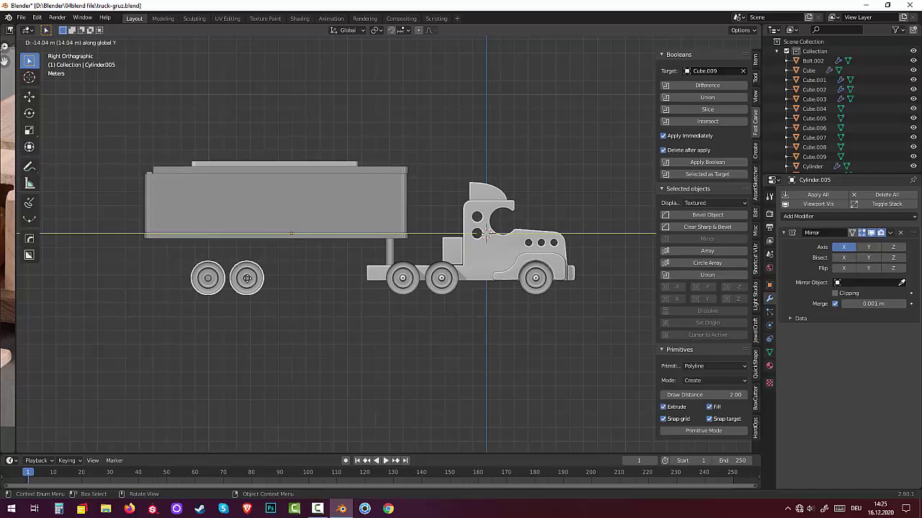
left_click(248, 278)
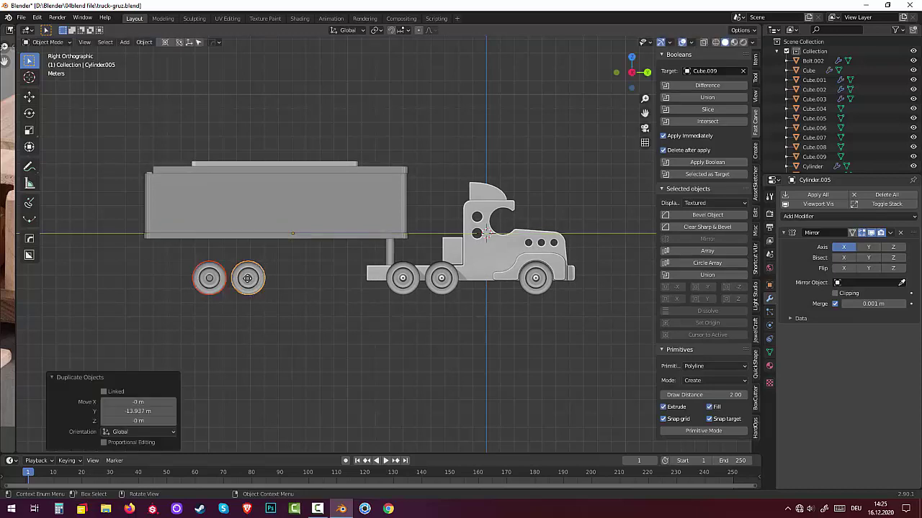
- Duplicate the front wheel -17.845 m along Y behind the trailer wheels, then widen the reference photo
left_click(545, 286)
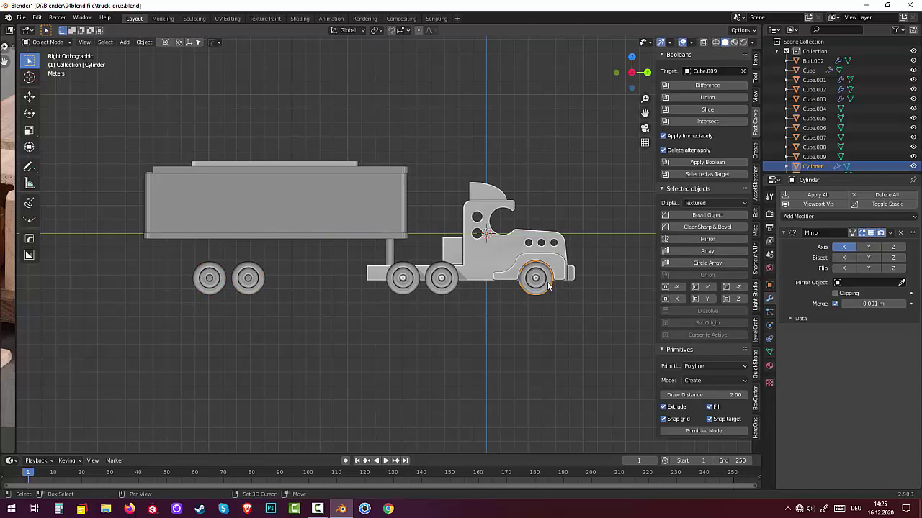
key("shift+d")
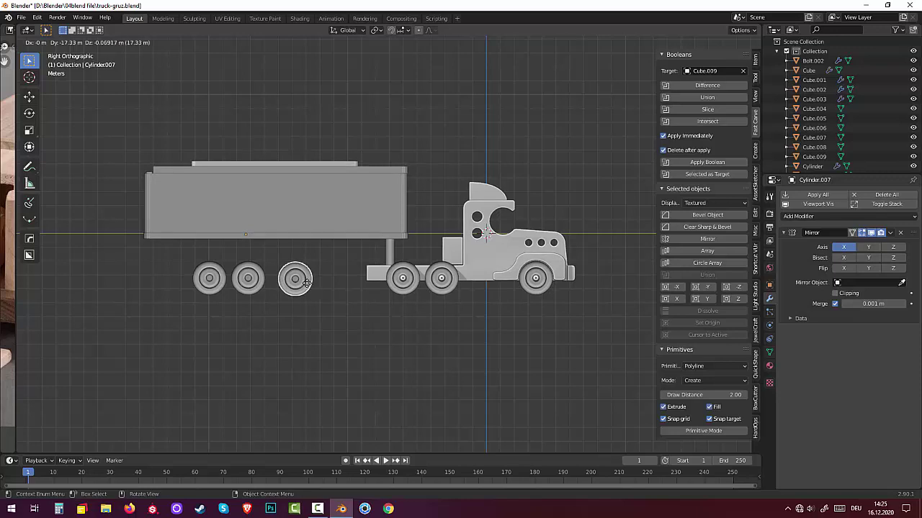
key("y")
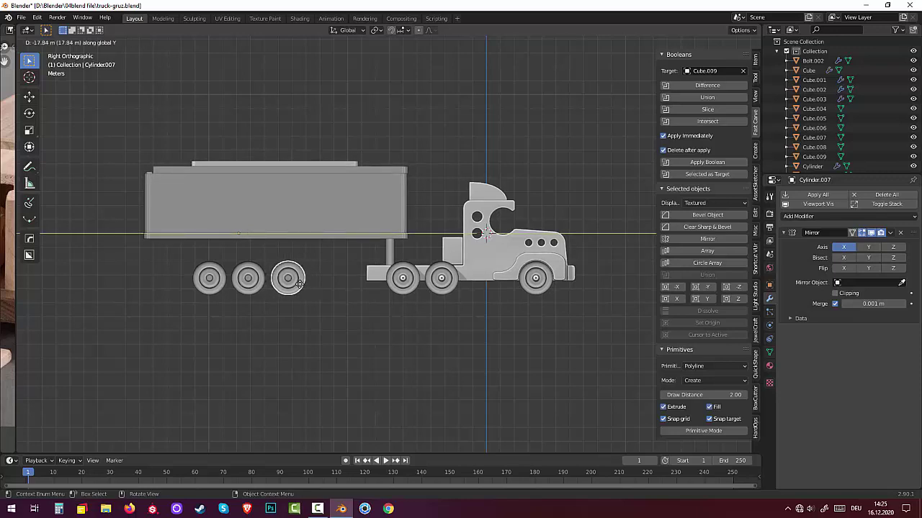
left_click(299, 284)
middle_click_drag(299, 283, 331, 299)
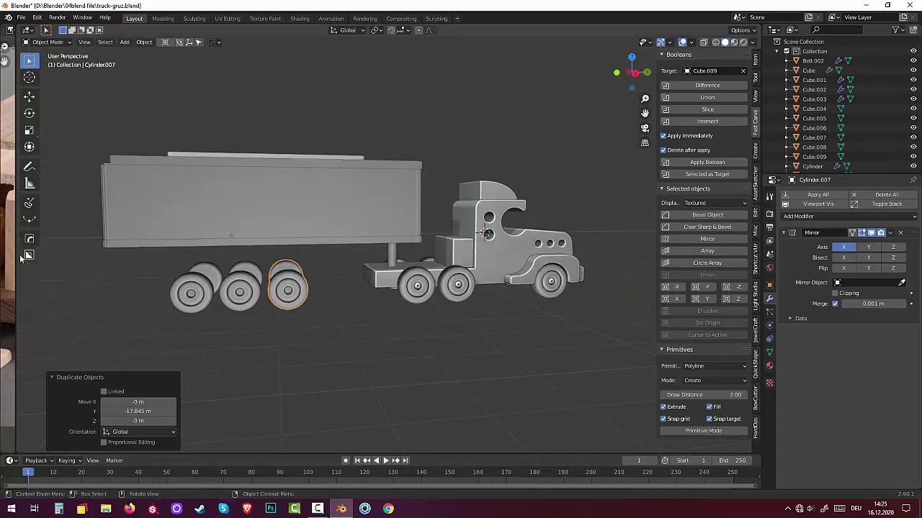
left_click_drag(18, 259, 276, 277)
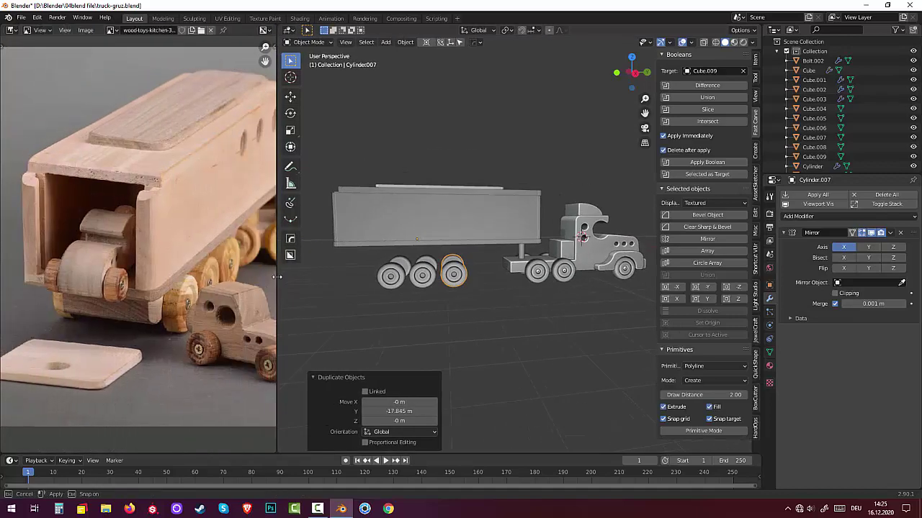
- Narrow the reference photo panel, deselect everything, and bring up the Add menu's mesh list
left_click_drag(276, 277, 242, 279)
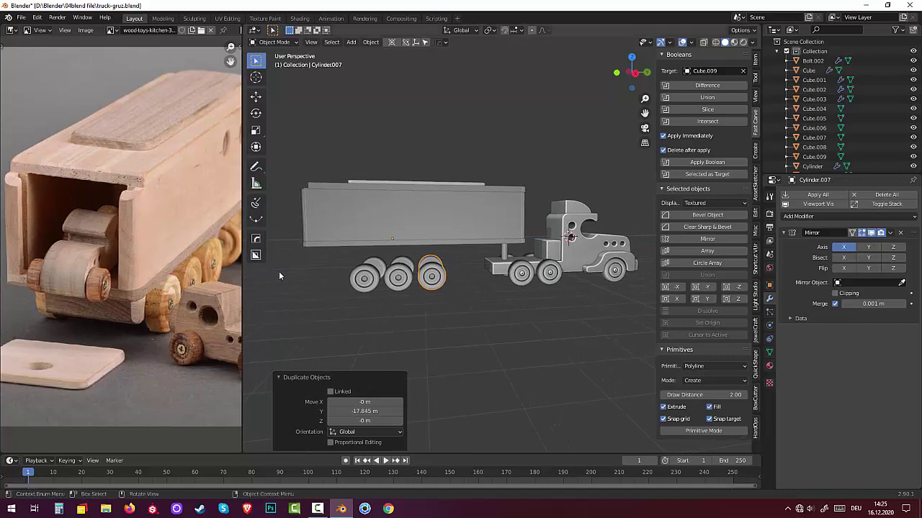
mouse_move(524, 270)
middle_mouse_down()
mouse_move(481, 267)
mouse_move(518, 275)
mouse_move(474, 295)
middle_mouse_up()
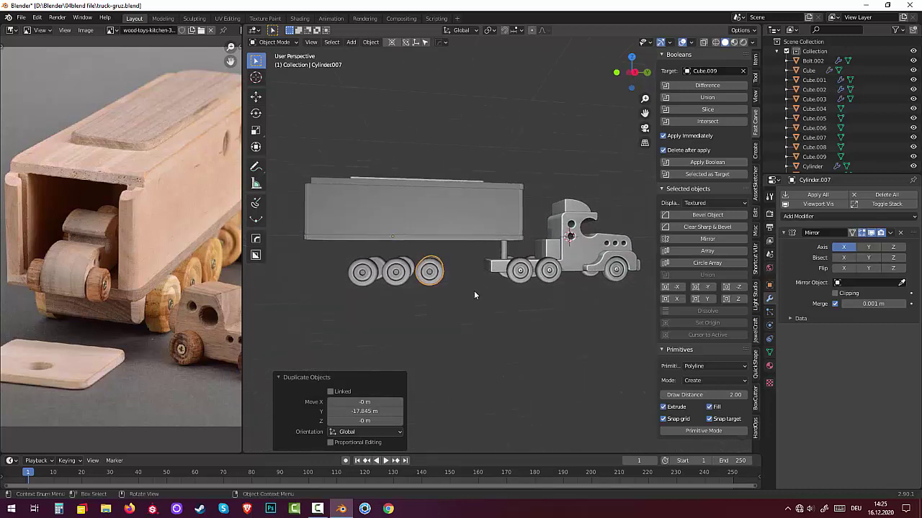
left_click(446, 319)
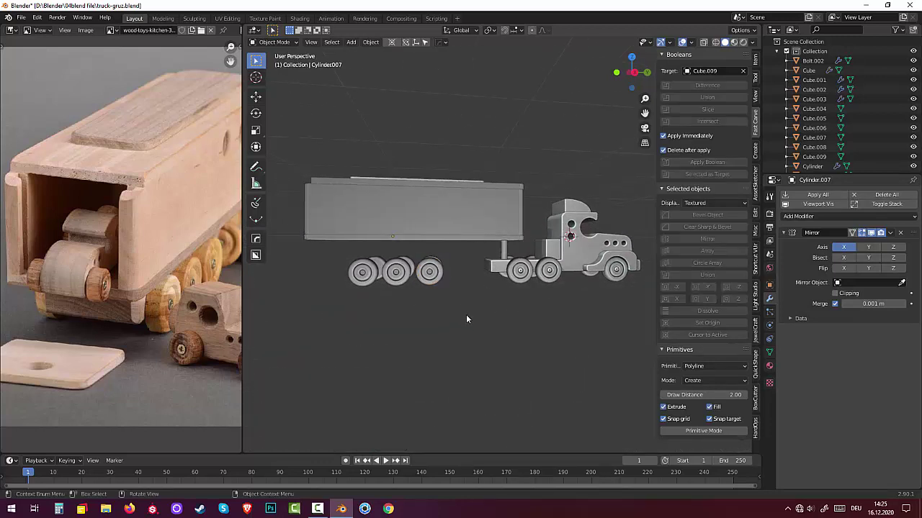
key("shift+a")
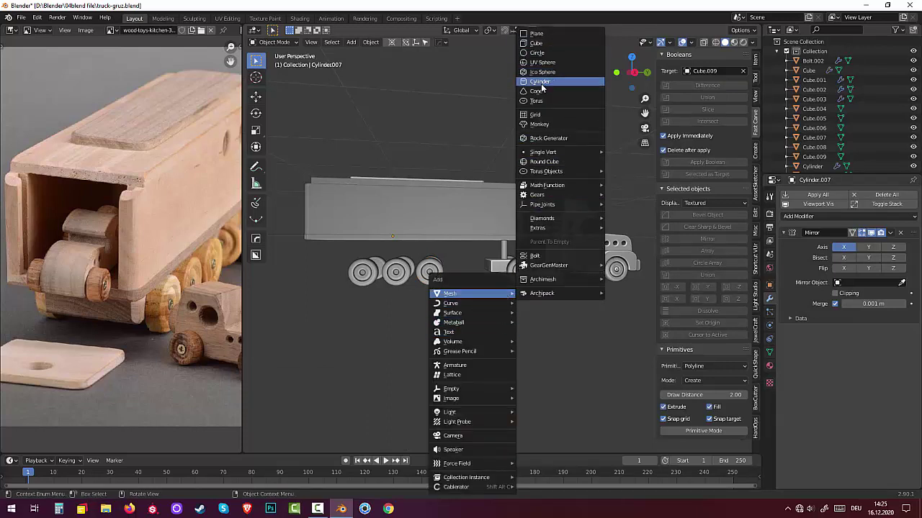
- Add a cube and place it among the trailer wheels in side view
left_click(536, 43)
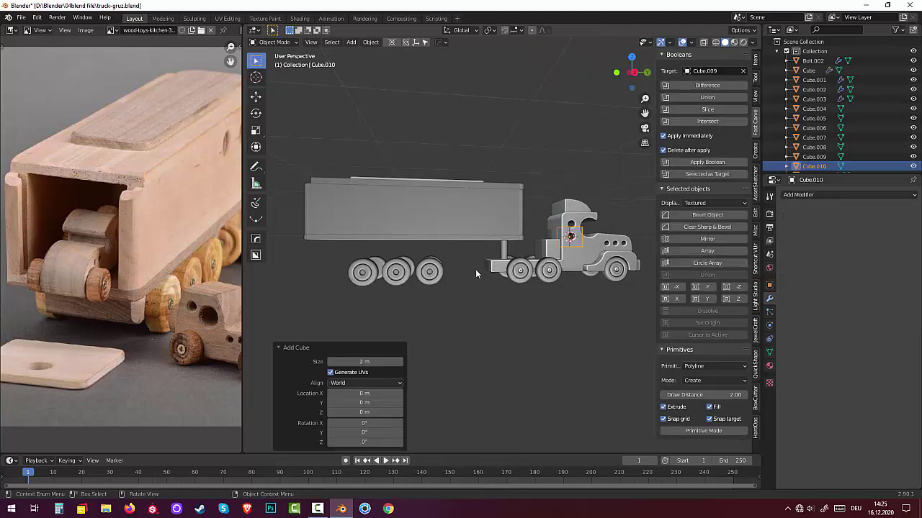
key("KP_3")
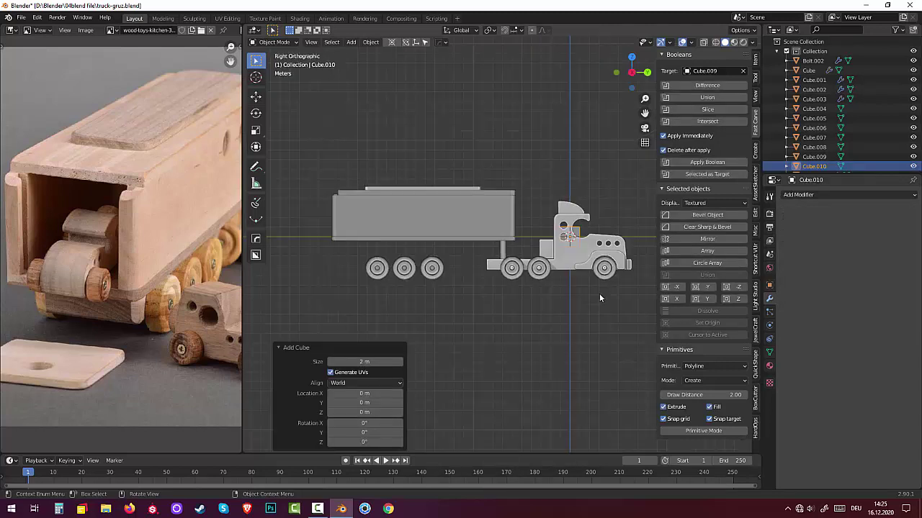
key("g")
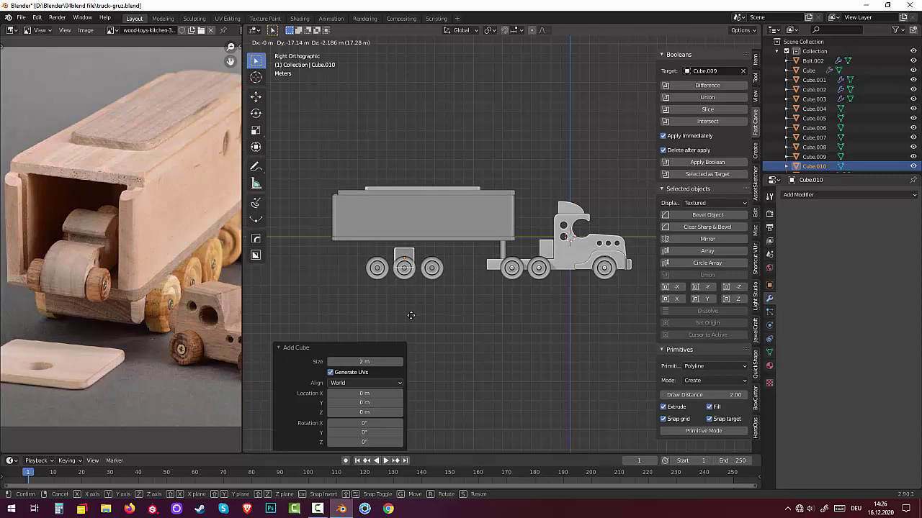
left_click(410, 315)
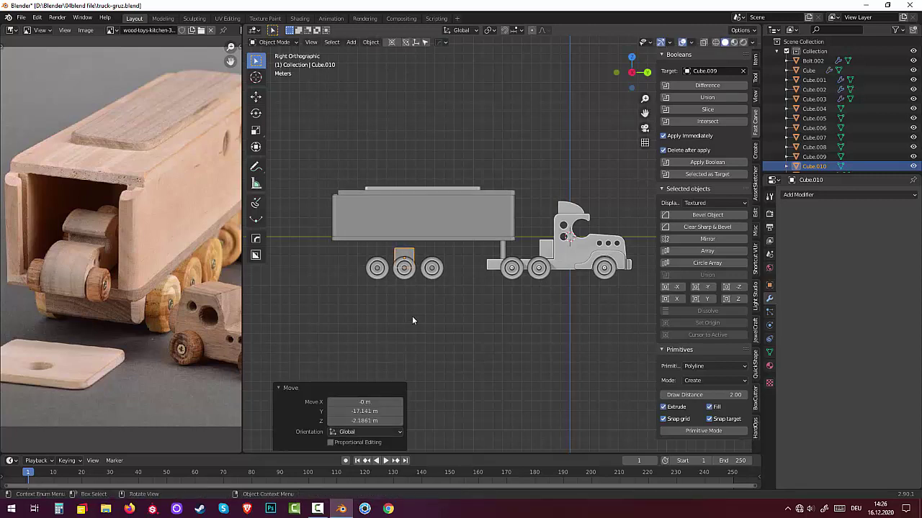
- Stretch the cube 4.380 along Y and 2.349 along X into a chassis beam
key("s")
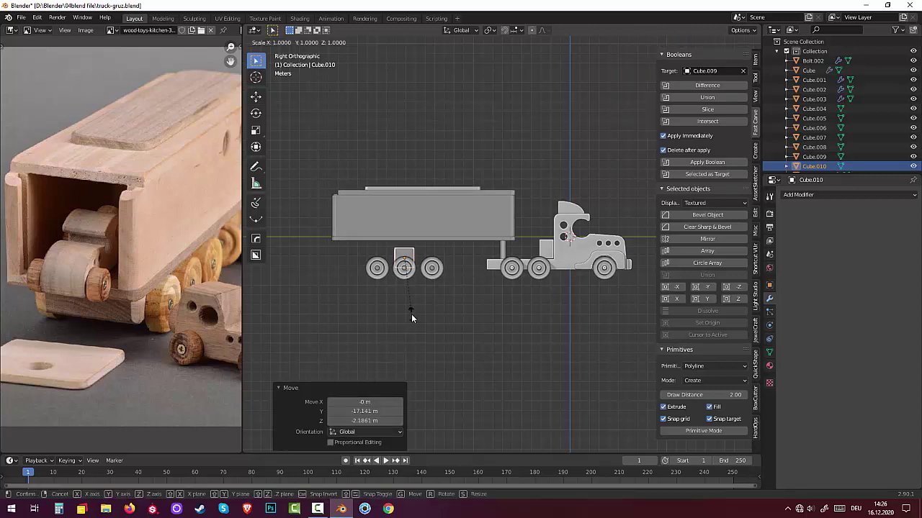
key("y")
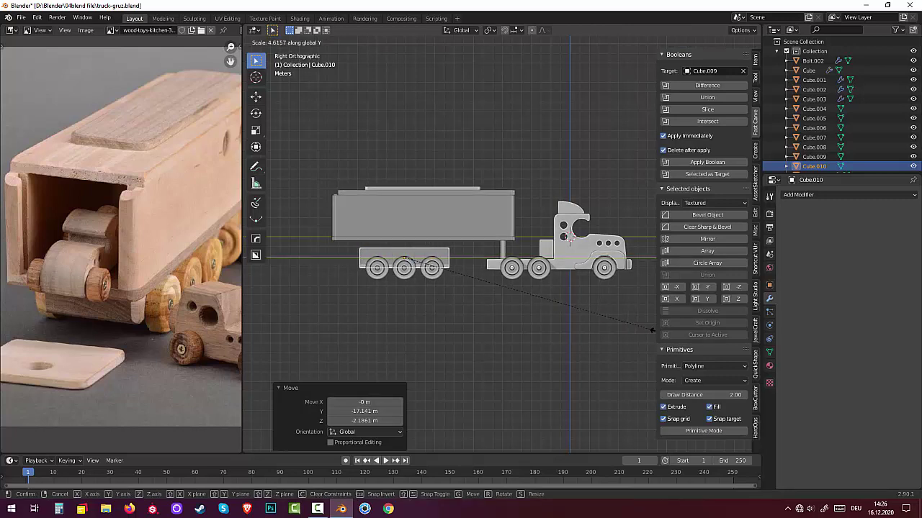
left_click(651, 332)
mouse_move(497, 315)
middle_mouse_down()
mouse_move(610, 316)
mouse_move(602, 325)
middle_mouse_up()
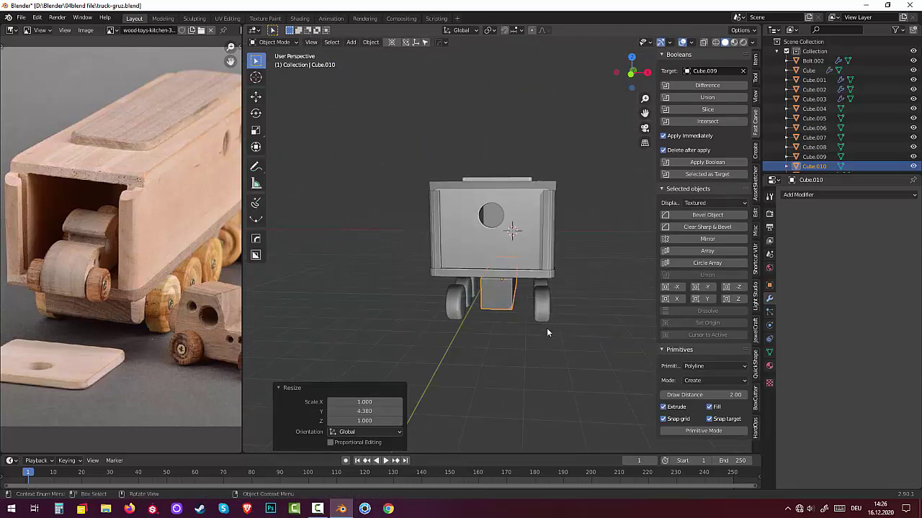
key("s")
key("x")
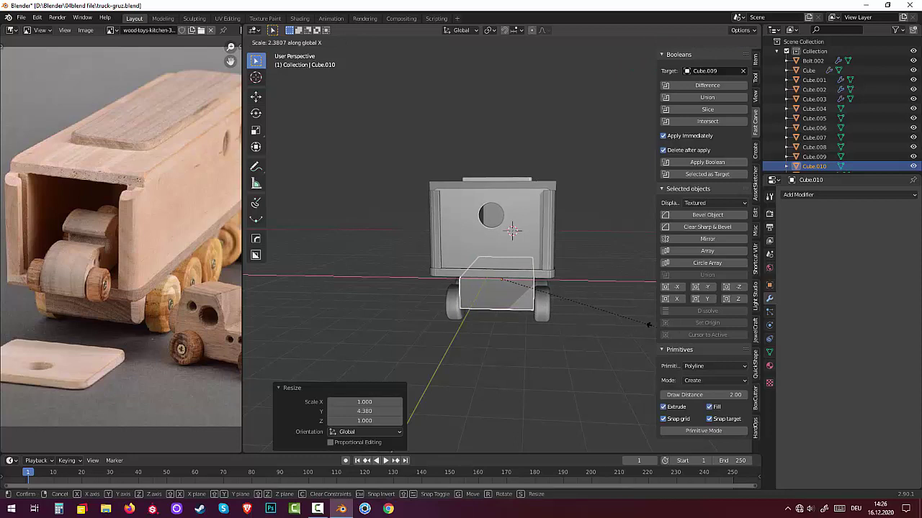
left_click(634, 326)
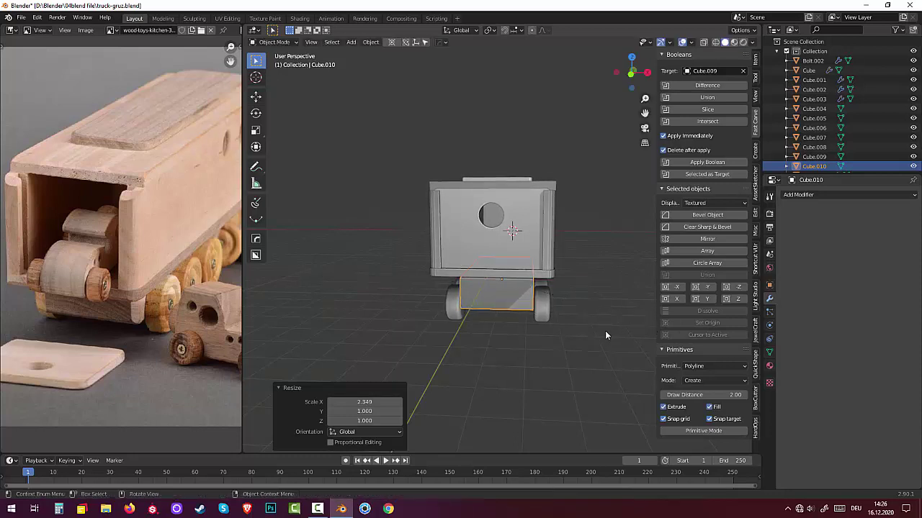
middle_click_drag(605, 330, 494, 315)
- Select the trailer box, holed back panel, top slab, end panel and another wall
left_click(435, 223)
mouse_move(434, 222)
middle_mouse_down()
mouse_move(490, 253)
mouse_move(356, 316)
middle_mouse_up()
left_click(345, 324, "shift")
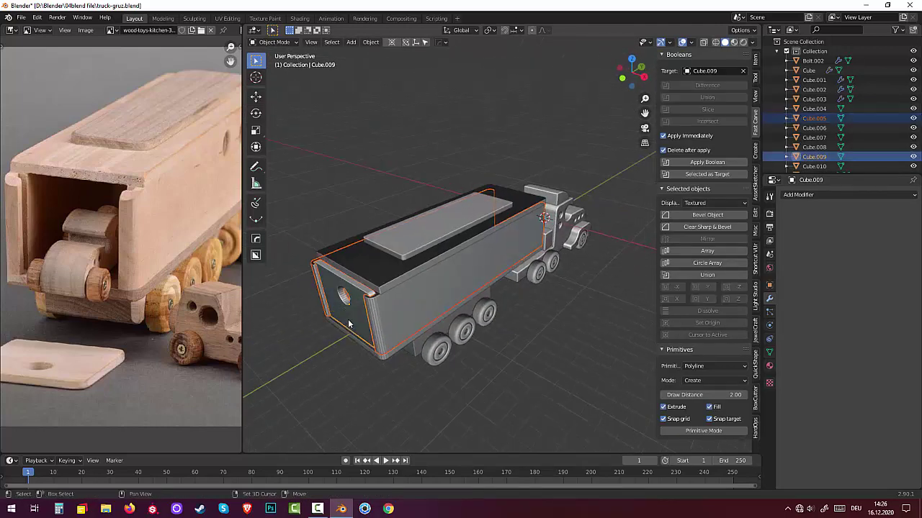
left_click(410, 251, "shift")
mouse_move(411, 251)
middle_mouse_down()
mouse_move(413, 266)
mouse_move(343, 251)
mouse_move(502, 207)
middle_mouse_up()
left_click(504, 212, "shift")
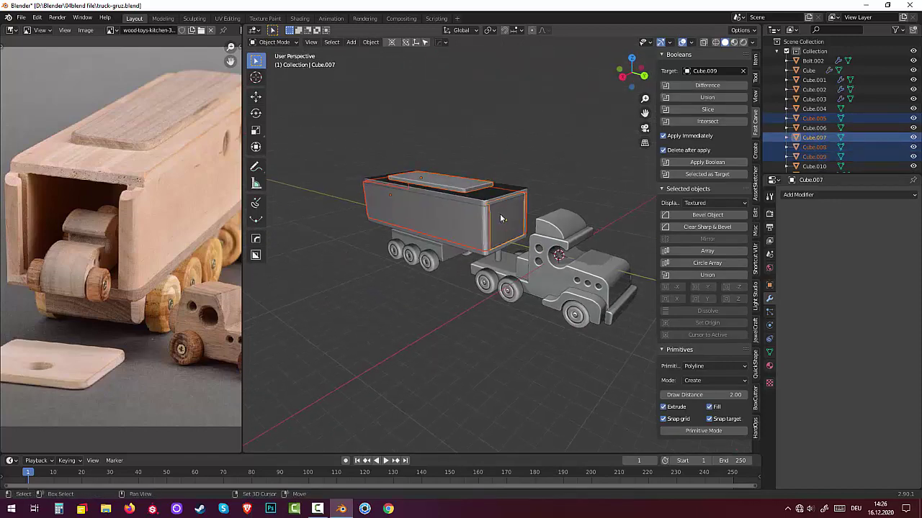
left_click(483, 253, "shift")
mouse_move(481, 254)
middle_mouse_down()
mouse_move(551, 245)
mouse_move(533, 236)
middle_mouse_up()
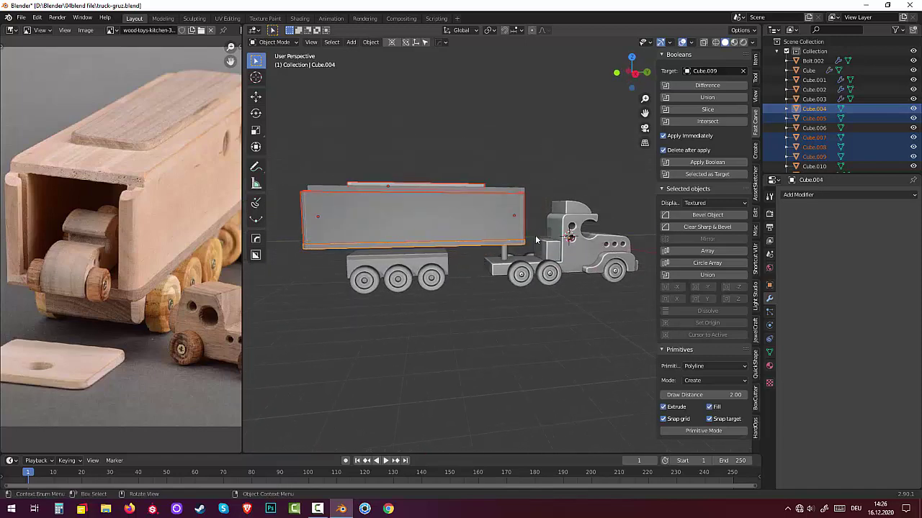
key("KP_3")
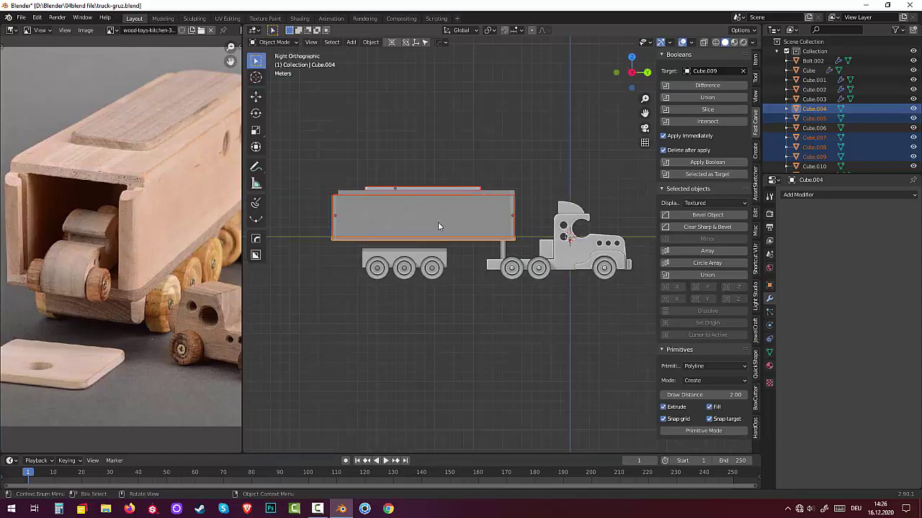
key("g")
key("z")
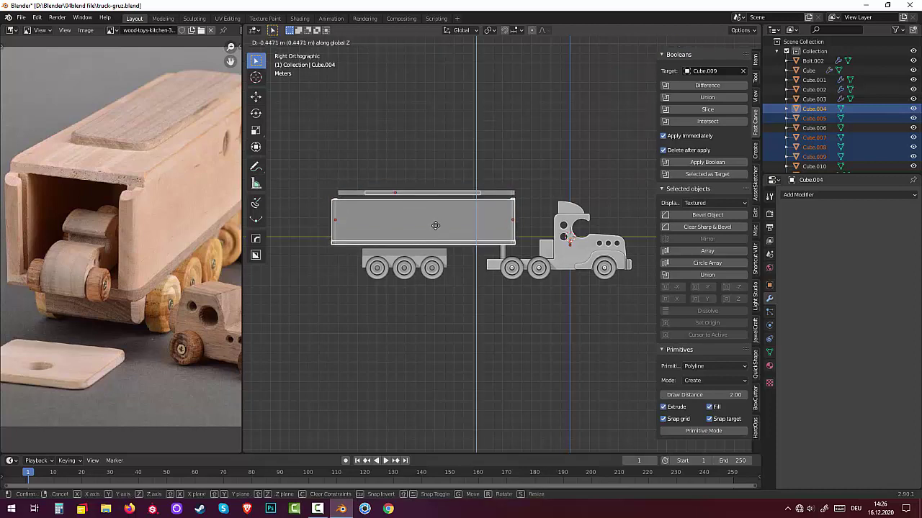
left_click(435, 225)
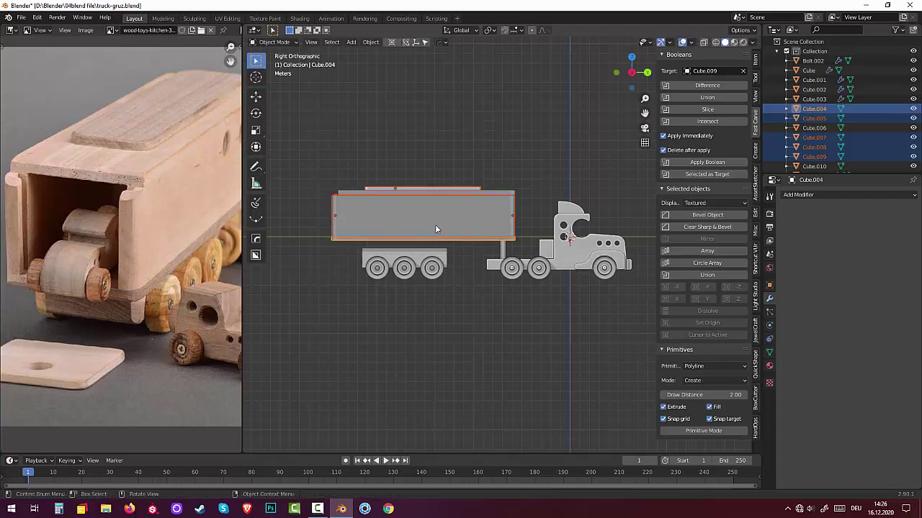
- Add the edge piece and lid rim, then move trailer parts Cube.004–Cube.009 about 0.84 m along Z
left_click(479, 193, "shift")
left_click(464, 191, "shift")
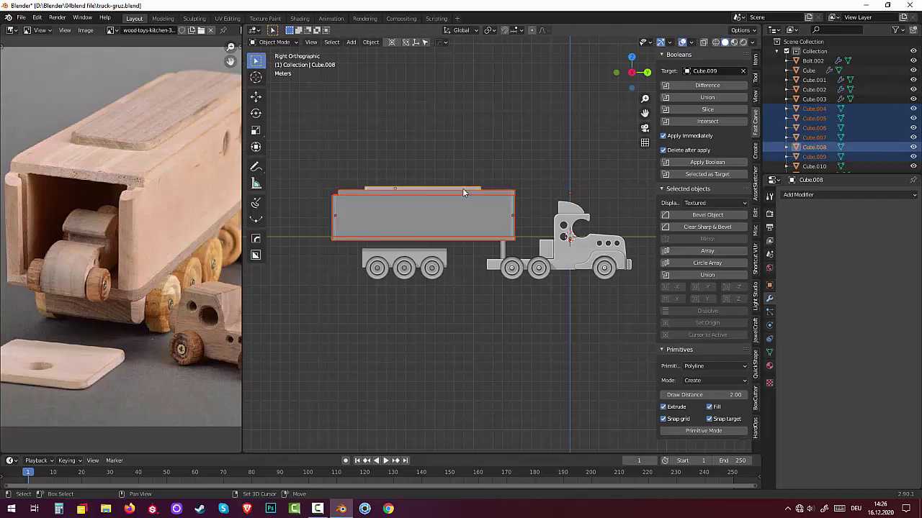
key("g")
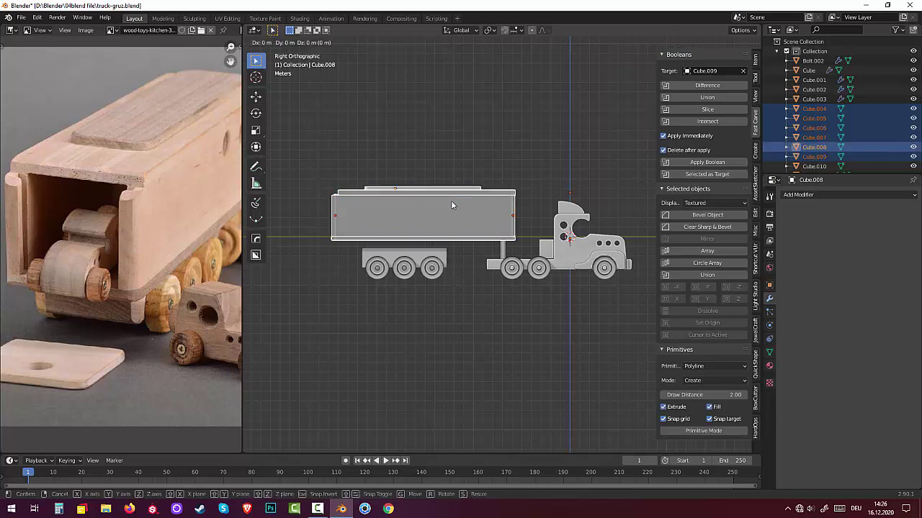
key("z")
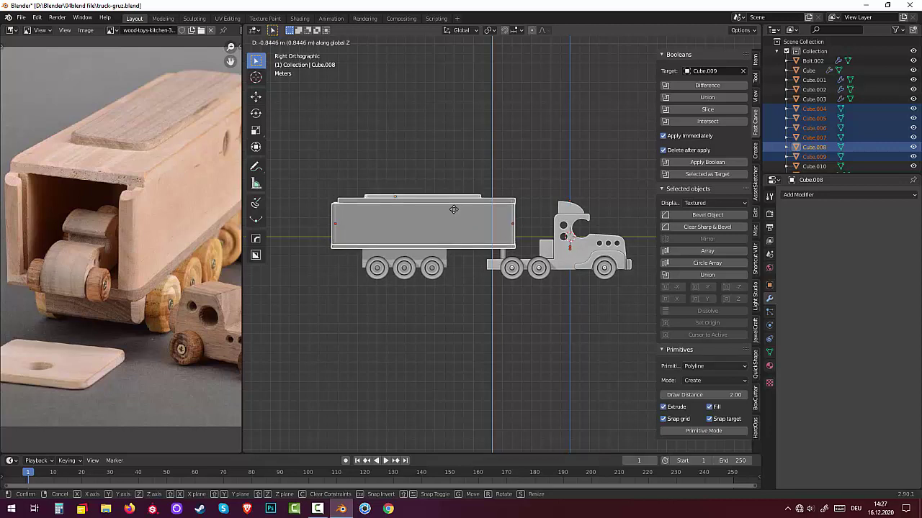
left_click(454, 209)
- Scale trailer box Cube.005 by 1.153 along Z to make it taller
left_click(497, 355)
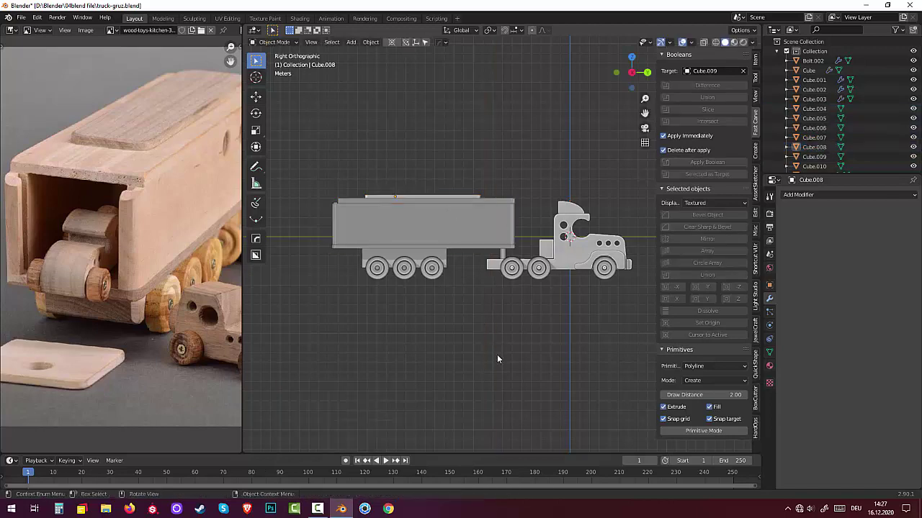
mouse_move(502, 352)
middle_mouse_down()
mouse_move(632, 360)
mouse_move(600, 376)
mouse_move(595, 364)
mouse_move(520, 374)
mouse_move(511, 353)
middle_mouse_up()
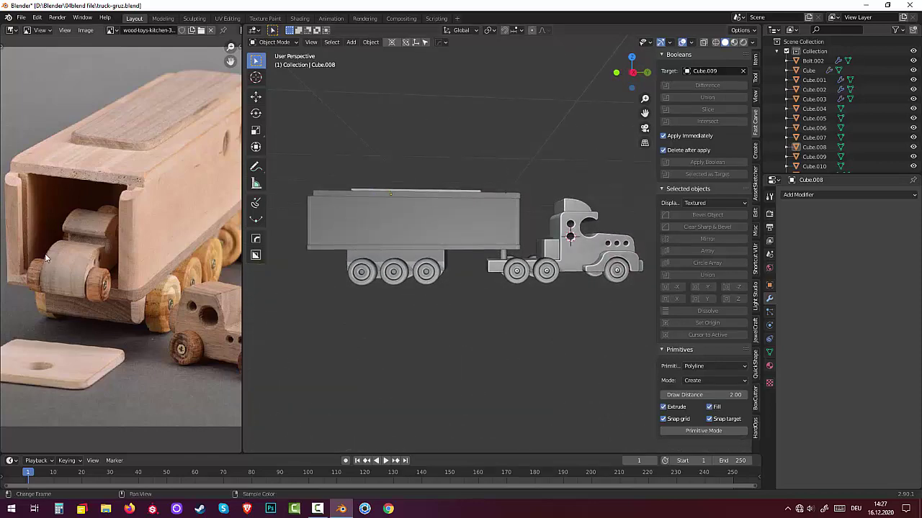
left_click(436, 227)
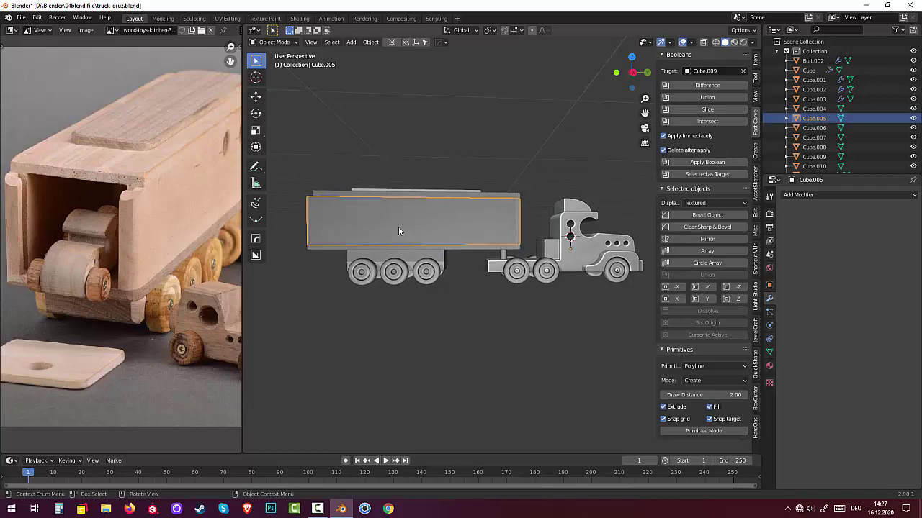
mouse_move(395, 224)
middle_mouse_down()
mouse_move(460, 236)
mouse_move(402, 247)
middle_mouse_up()
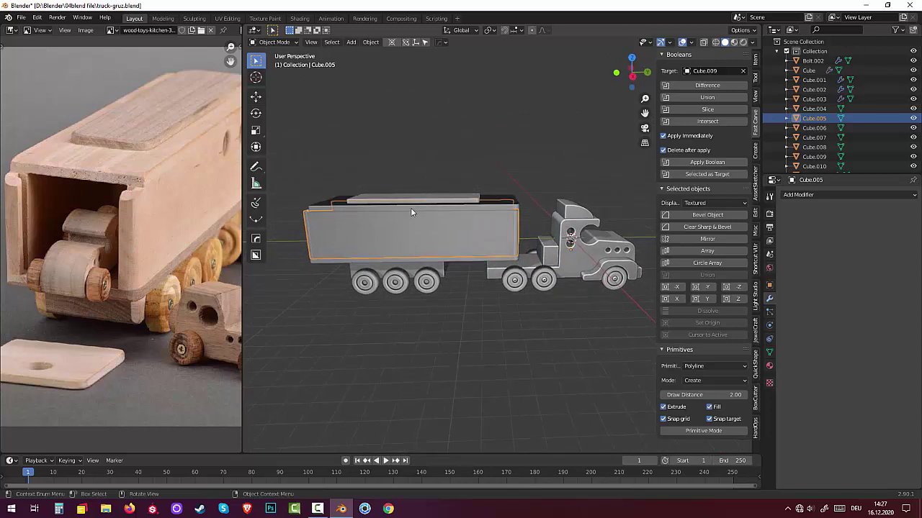
middle_click_drag(410, 207, 406, 214, "alt")
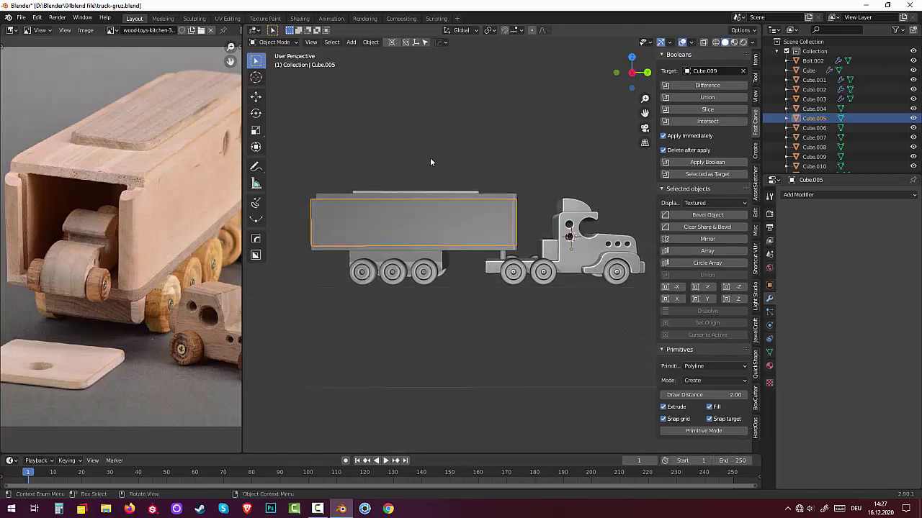
key("s")
key("z")
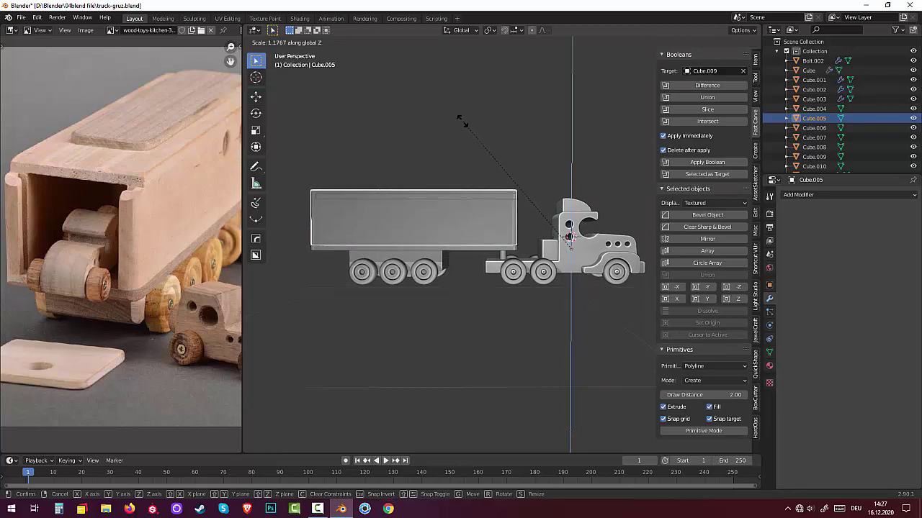
left_click(477, 135)
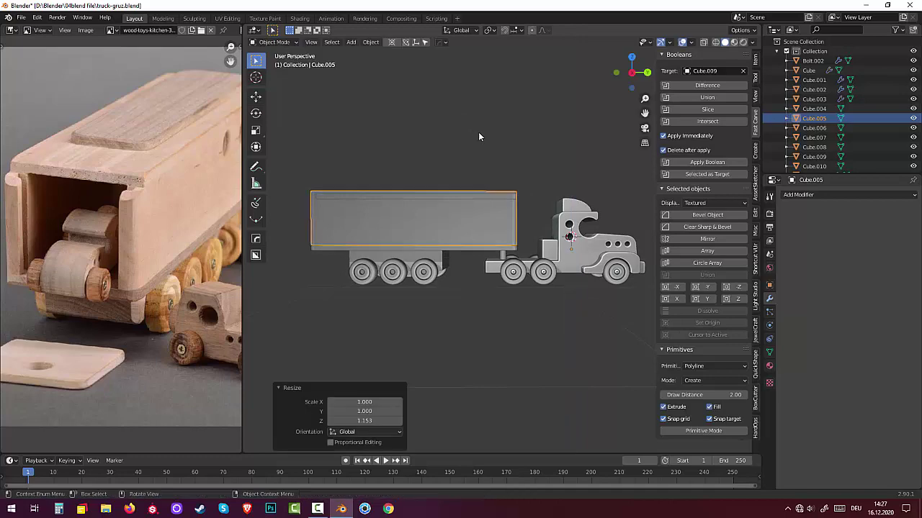
mouse_move(478, 132)
middle_mouse_down()
mouse_move(546, 166)
mouse_move(341, 326)
middle_mouse_up()
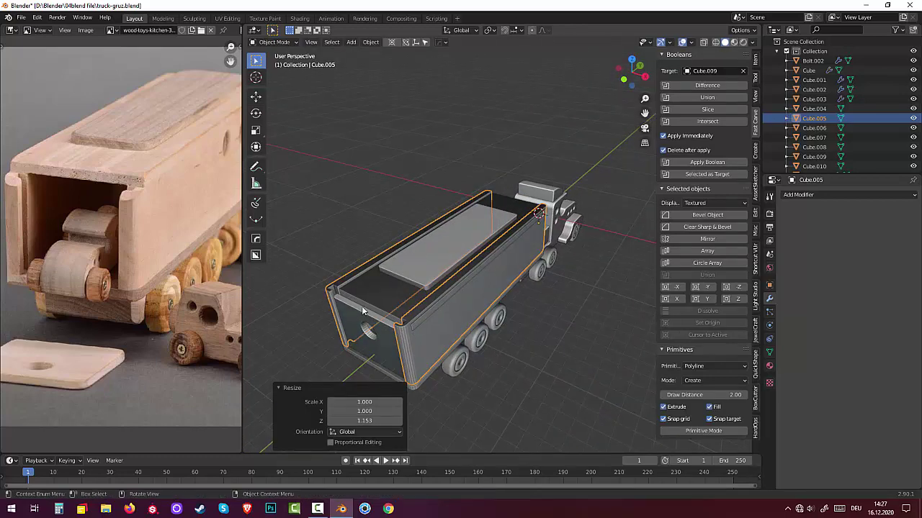
- Raise lid pieces Cube.006 and Cube.008 by 0.7452 m along Z onto the taller trailer
left_click(368, 306)
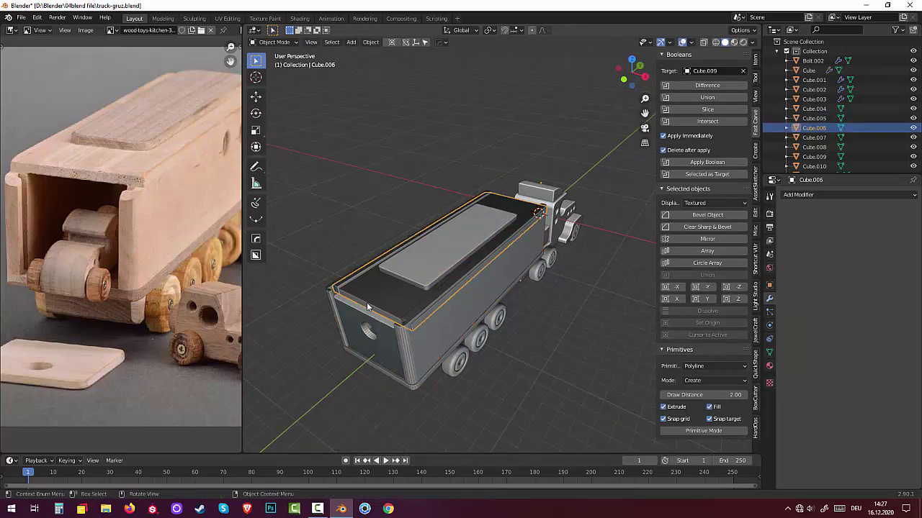
left_click(399, 274, "shift")
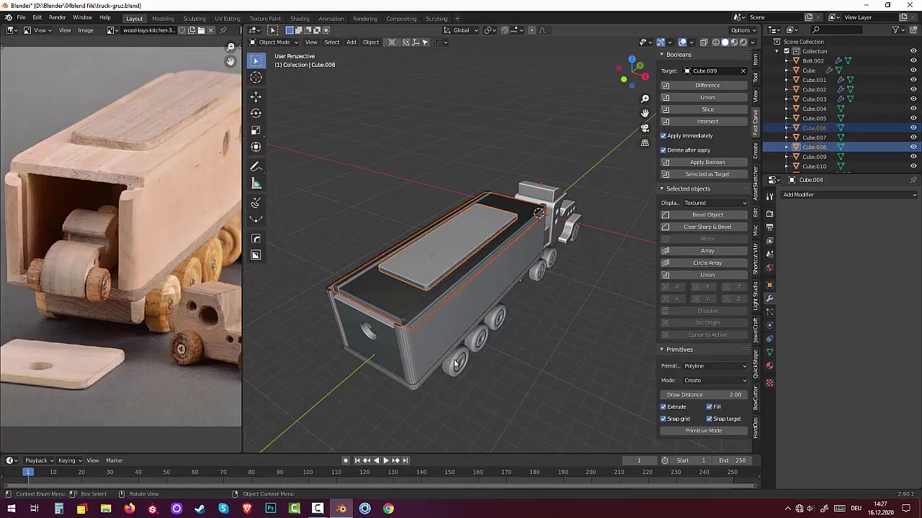
key("KP_3")
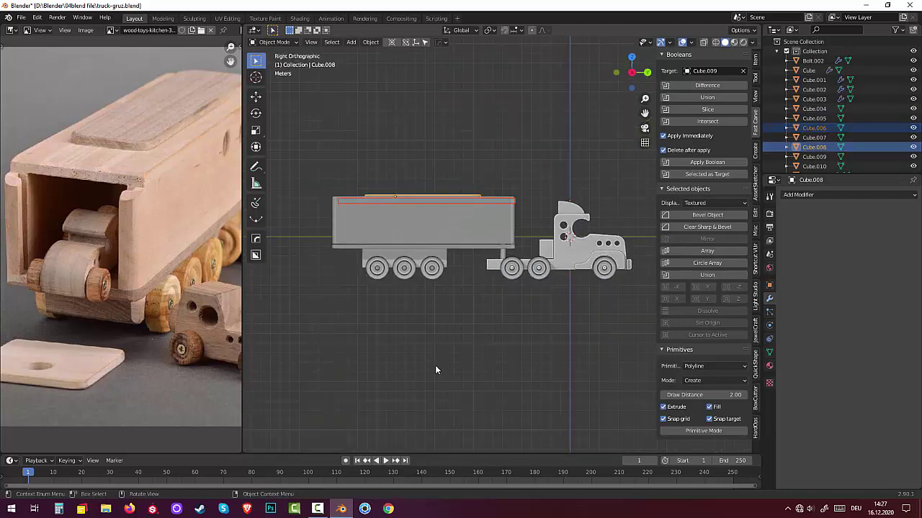
key("g")
key("z")
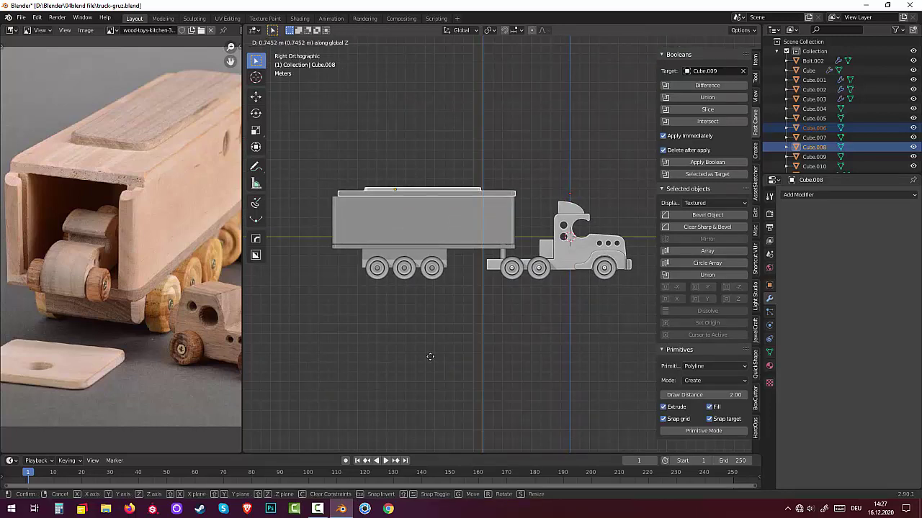
left_click(430, 356)
left_click(444, 401)
mouse_move(447, 398)
middle_mouse_down()
mouse_move(557, 401)
mouse_move(530, 445)
mouse_move(385, 413)
mouse_move(367, 425)
mouse_move(475, 326)
middle_mouse_up()
- Raise front panel Cube.007 0.354 m along Z and scale it about 1.127 taller
left_click(490, 219)
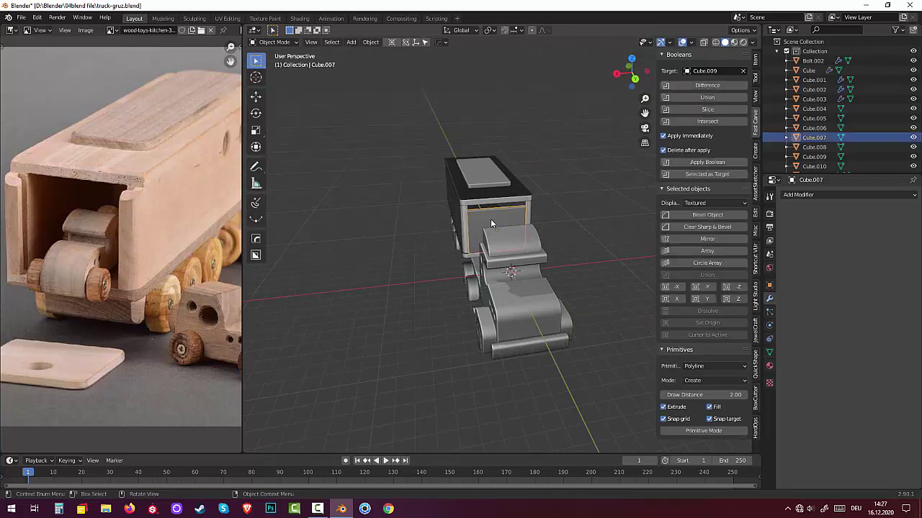
scroll(578, 252, "up", 2)
scroll(577, 252, "up", 3)
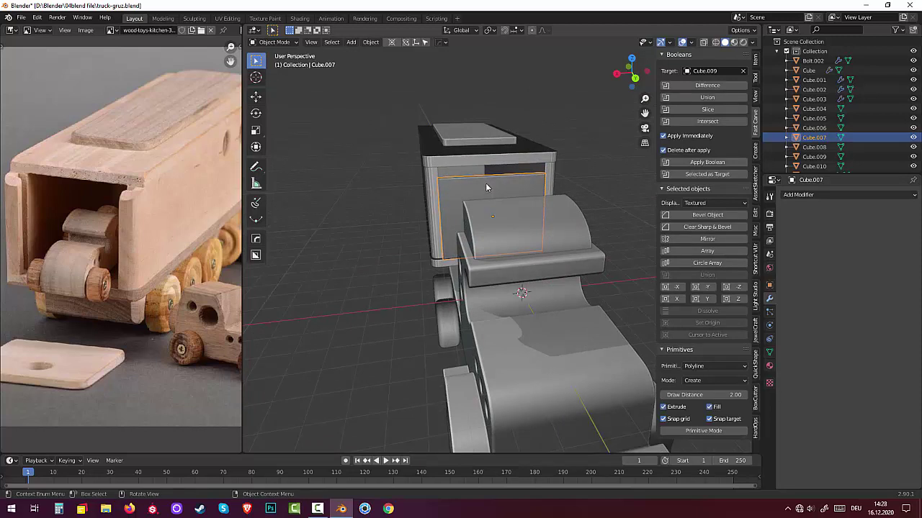
key("g")
key("z")
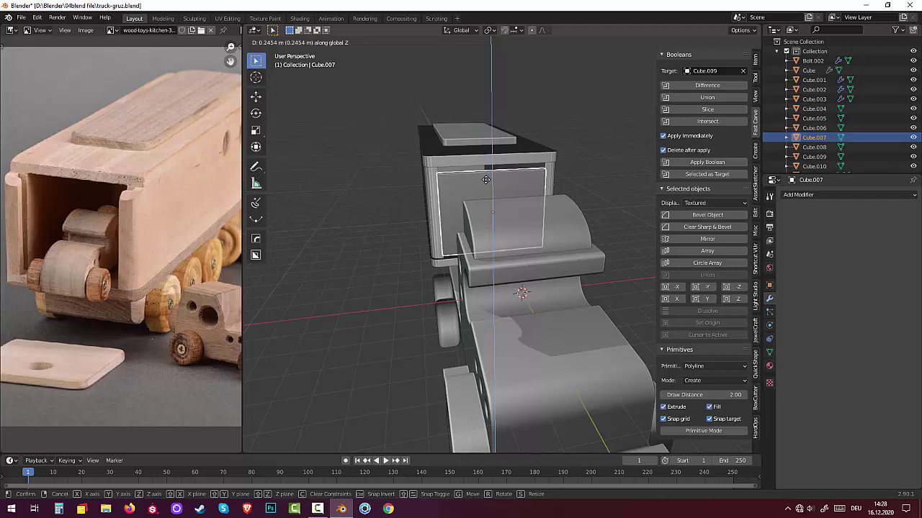
left_click(485, 178)
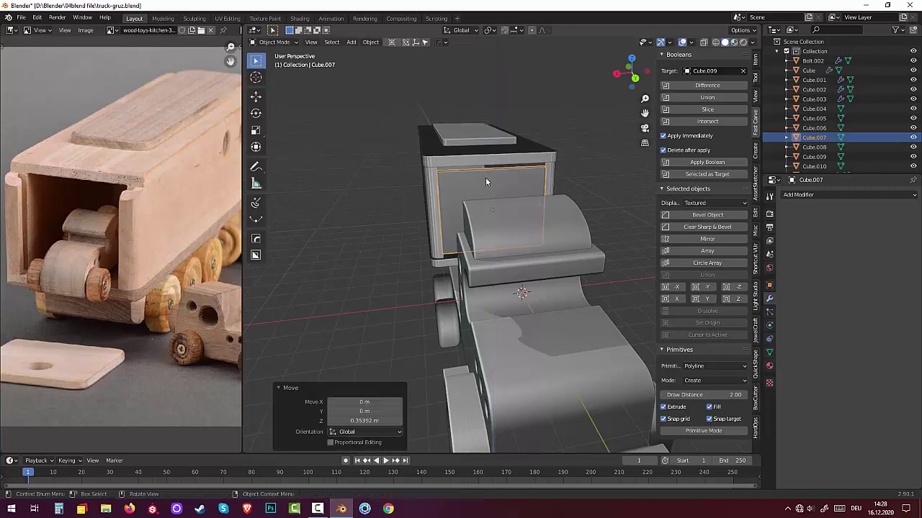
key("s")
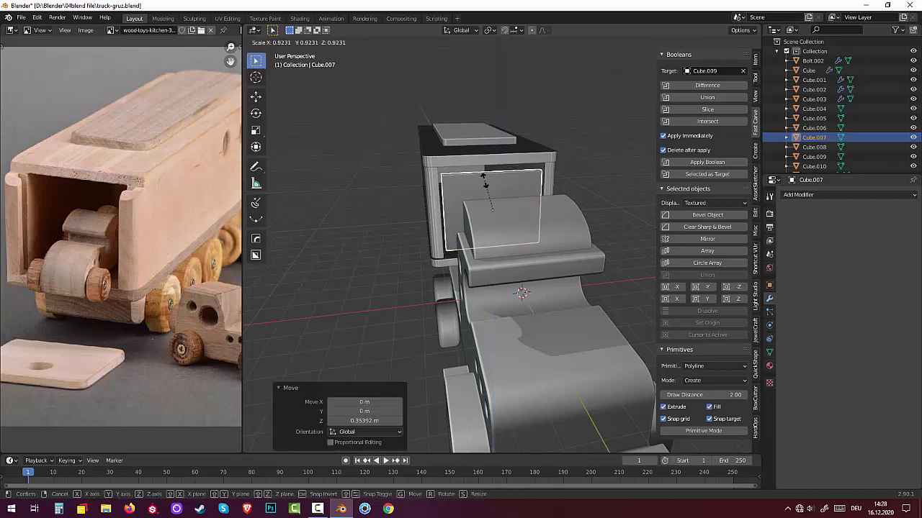
key("z")
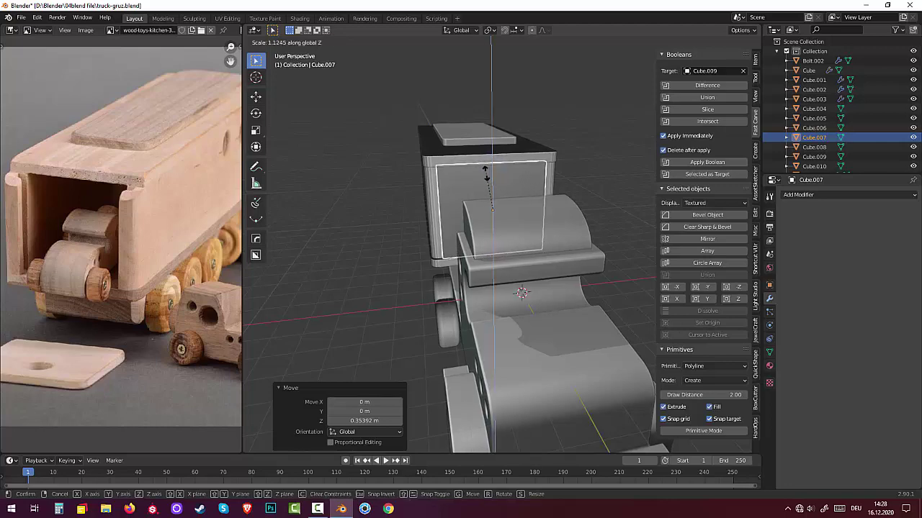
left_click(486, 173)
left_click(593, 160)
middle_click_drag(591, 158, 606, 199)
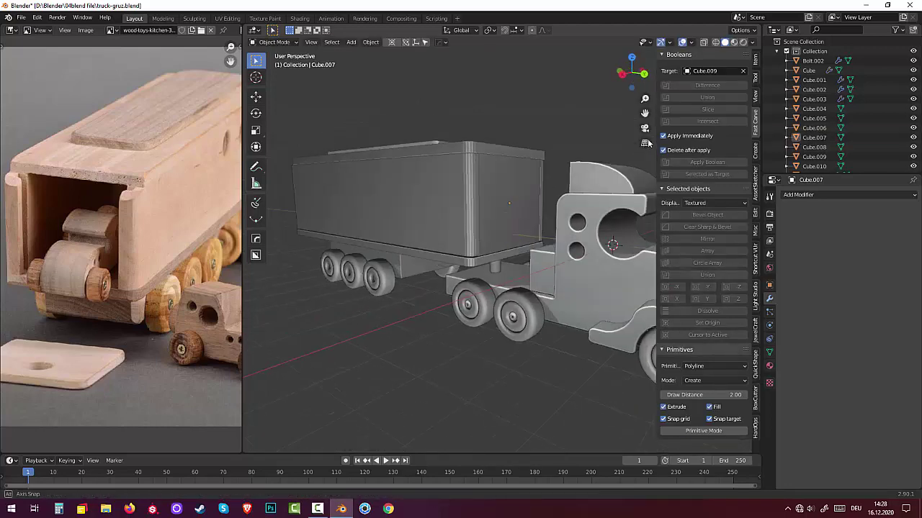
scroll(608, 202, "down", 1)
scroll(611, 207, "down", 2)
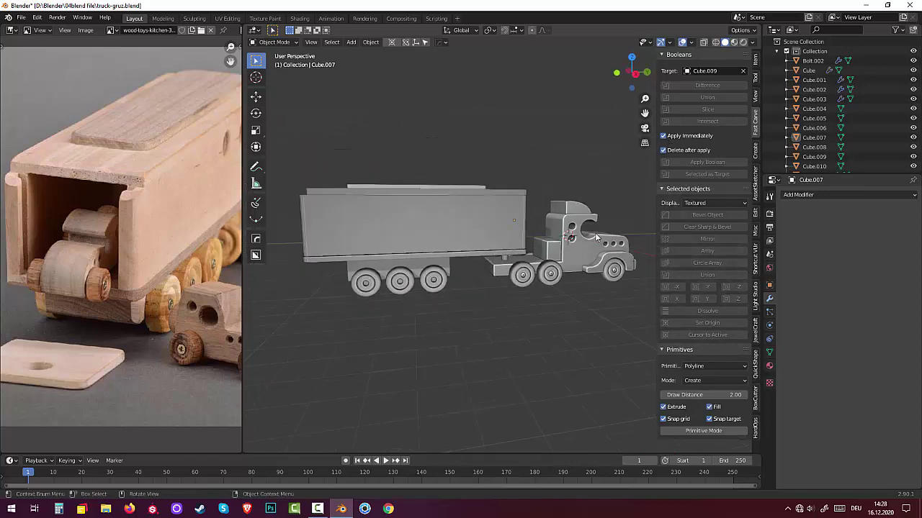
scroll(598, 227, "down", 2)
mouse_move(594, 235)
middle_mouse_down()
mouse_move(607, 240)
mouse_move(499, 261)
mouse_move(478, 326)
mouse_move(465, 321)
middle_mouse_up()
scroll(484, 265, "up", 3)
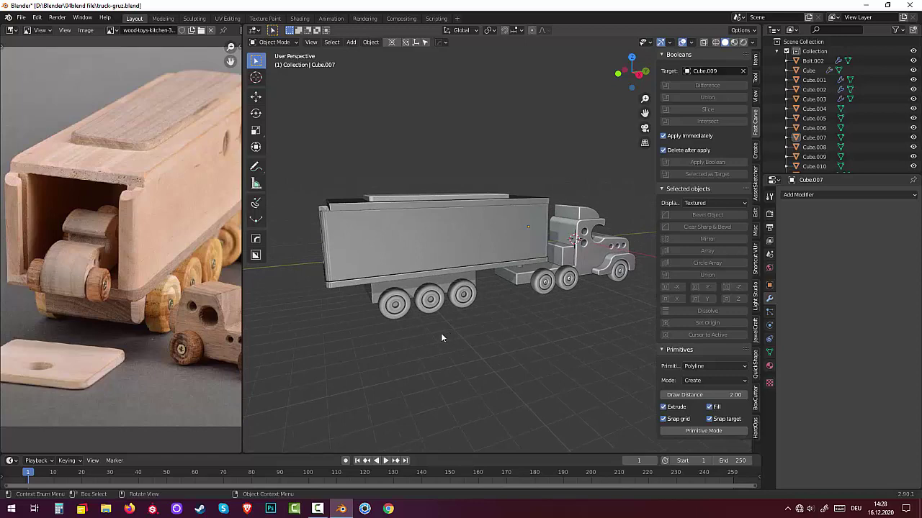
mouse_move(442, 337)
middle_mouse_down()
mouse_move(249, 344)
mouse_move(601, 333)
mouse_move(528, 326)
mouse_move(517, 351)
mouse_move(566, 335)
mouse_move(540, 333)
middle_mouse_up()
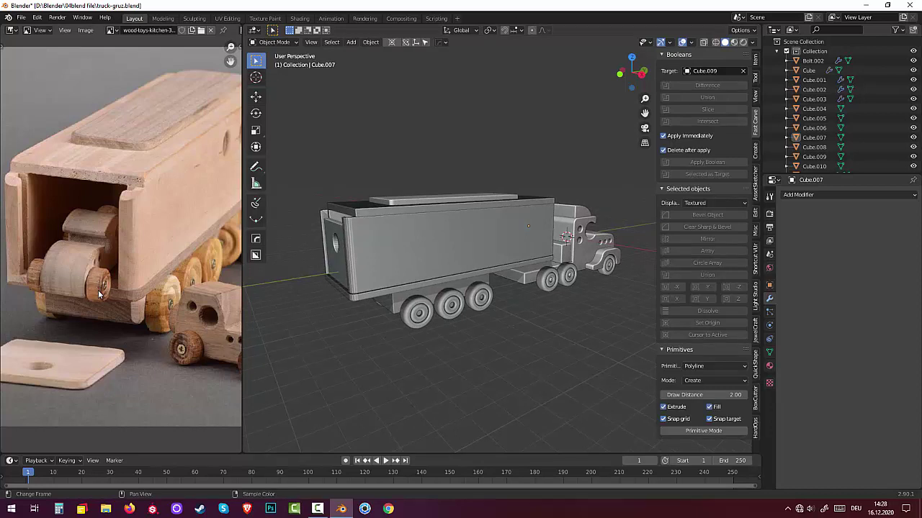
scroll(105, 286, "down", 1)
scroll(106, 285, "down", 1)
scroll(107, 283, "down", 1)
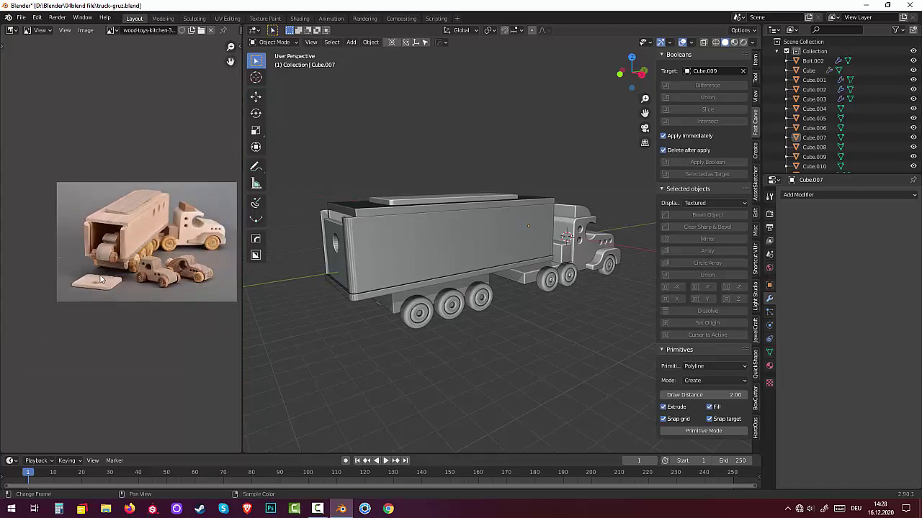
scroll(102, 279, "up", 1)
scroll(101, 280, "up", 1)
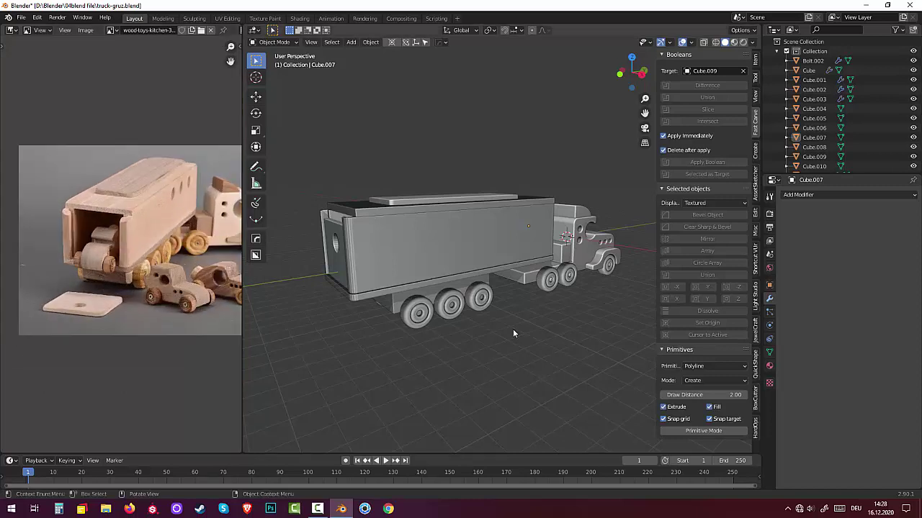
scroll(512, 331, "up", 1)
scroll(511, 328, "down", 1)
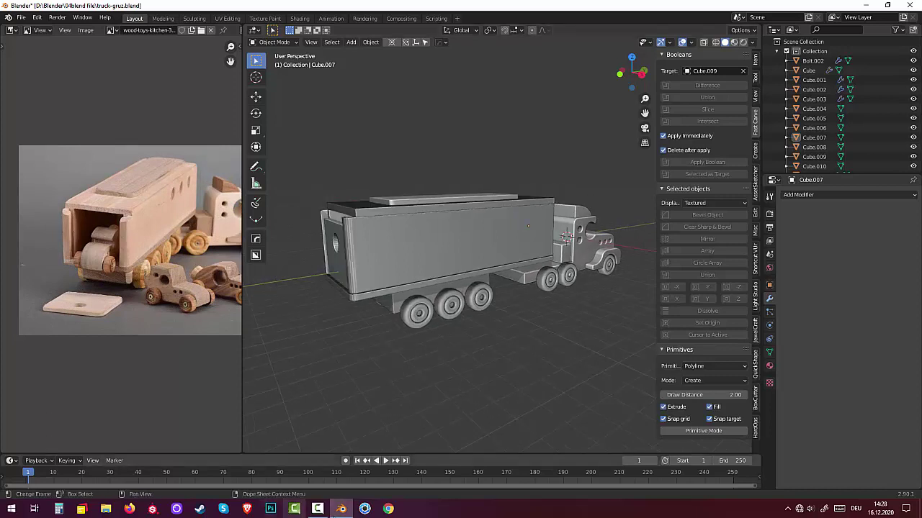
left_click(317, 509)
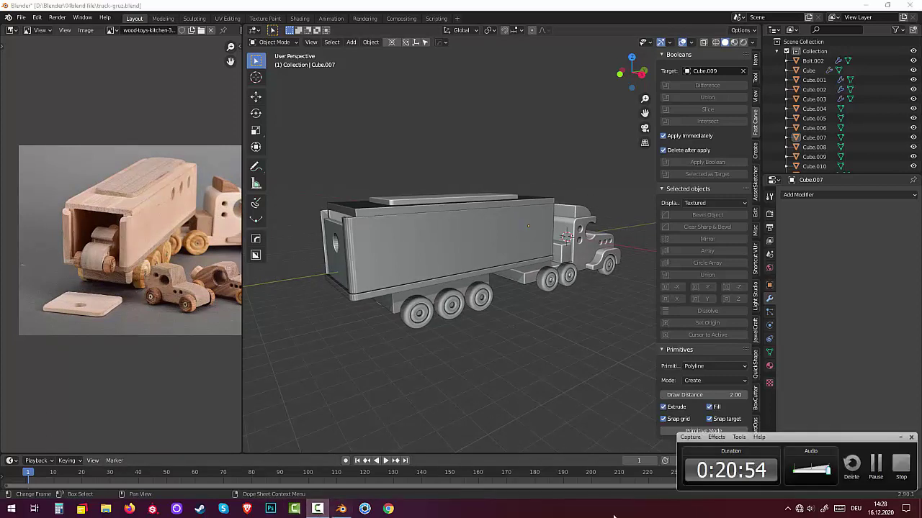